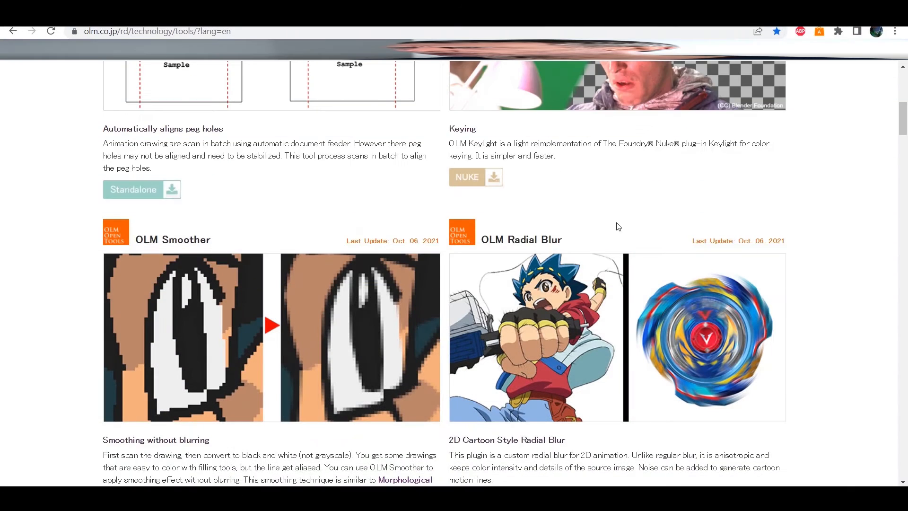
Examine the OLM Open Tools page for the available After Effects plug-ins, from OLM Smoother to Color Keep.
{"action": "scroll", "coordinate": [618, 227], "scroll_direction": "up", "scroll_amount": 10}
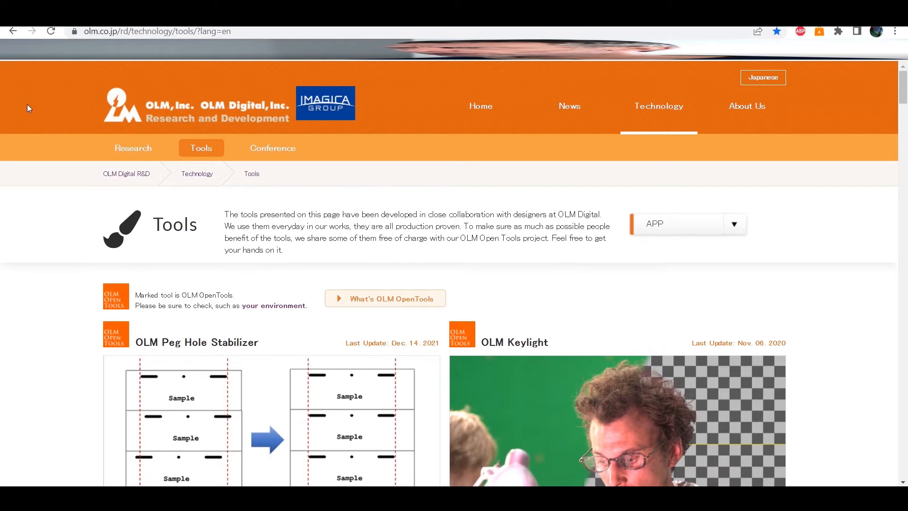
{"action": "scroll", "coordinate": [30, 188], "scroll_direction": "down", "scroll_amount": 7}
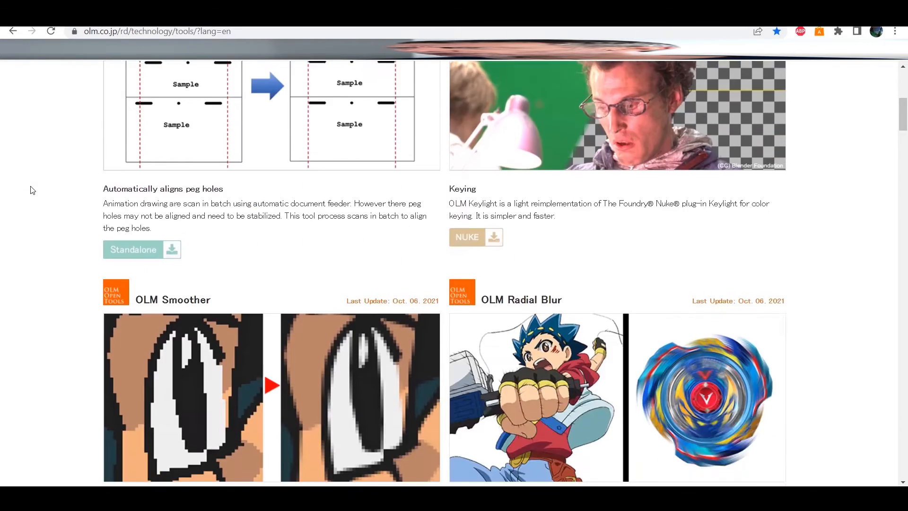
{"action": "scroll", "coordinate": [31, 188], "scroll_direction": "up", "scroll_amount": 3}
{"action": "scroll", "coordinate": [36, 189], "scroll_direction": "down", "scroll_amount": 5}
{"action": "scroll", "coordinate": [38, 187], "scroll_direction": "down", "scroll_amount": 2}
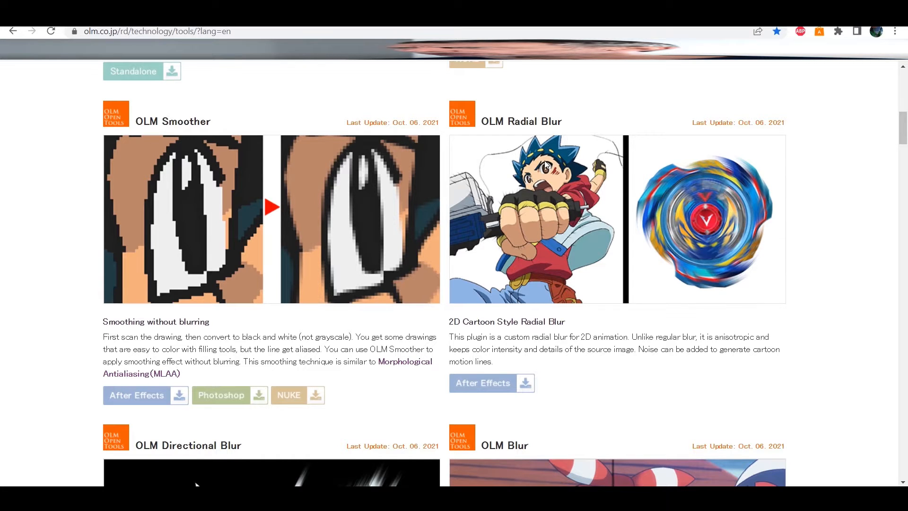
{"action": "scroll", "coordinate": [527, 181], "scroll_direction": "down", "scroll_amount": 6}
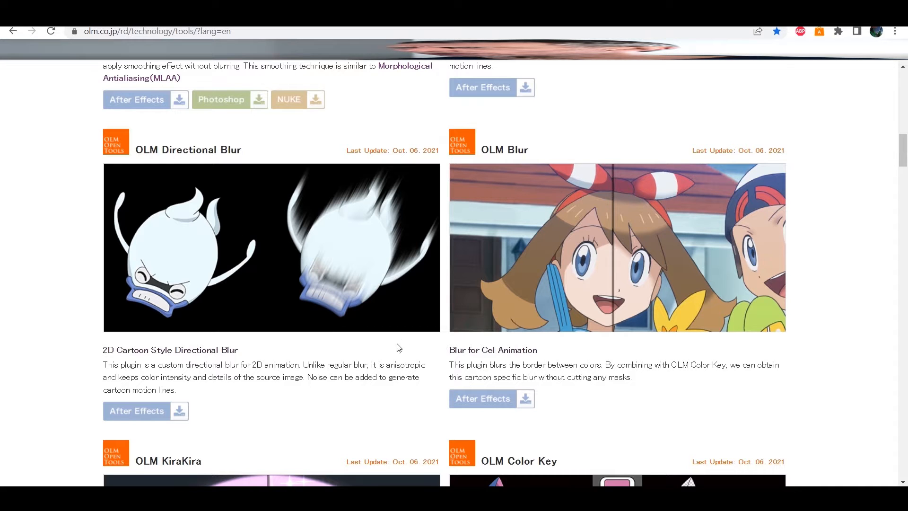
{"action": "scroll", "coordinate": [397, 343], "scroll_direction": "down", "scroll_amount": 5}
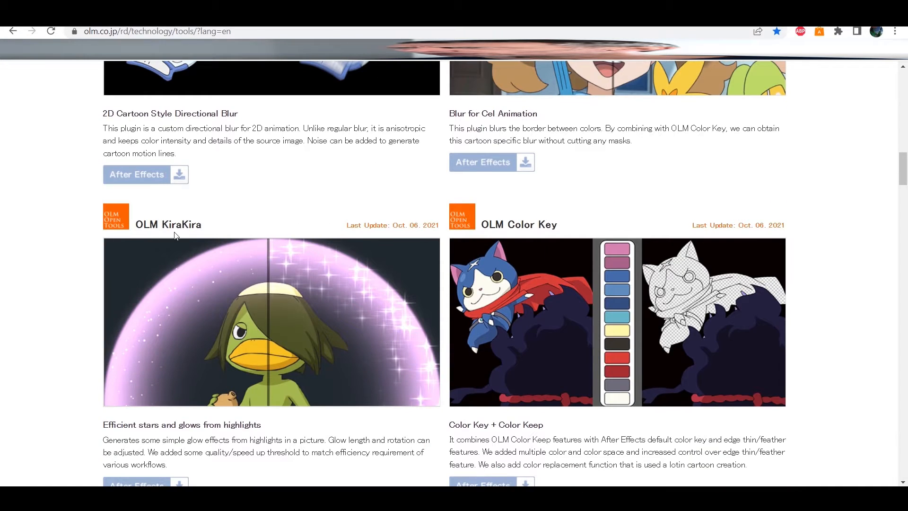
{"action": "scroll", "coordinate": [473, 342], "scroll_direction": "down", "scroll_amount": 4}
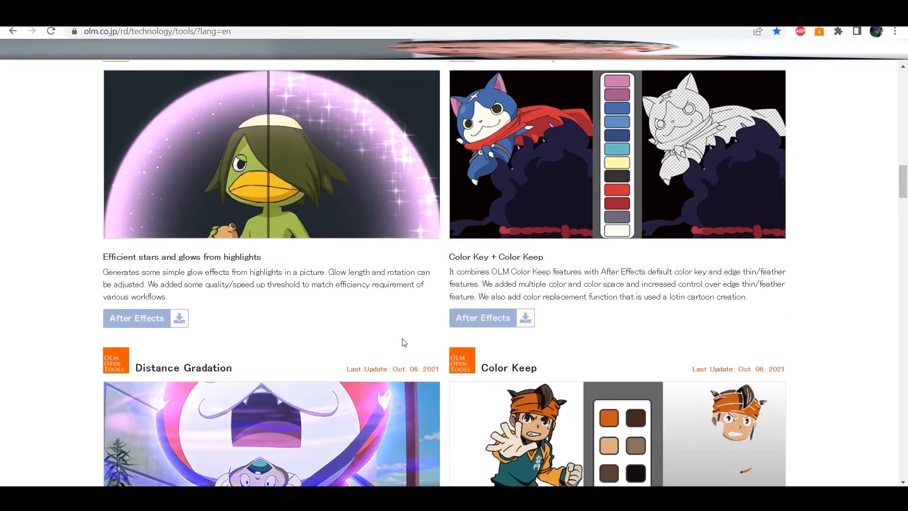
{"action": "scroll", "coordinate": [166, 179], "scroll_direction": "down", "scroll_amount": 4}
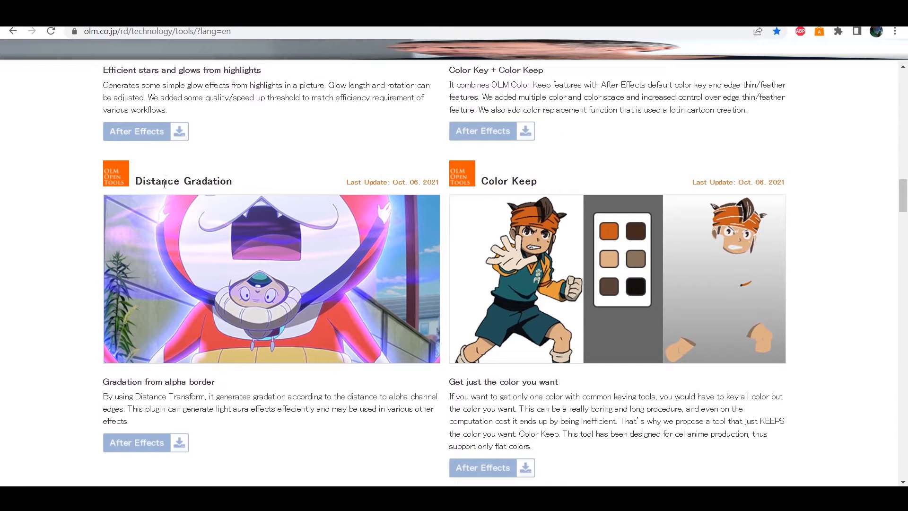
{"action": "scroll", "coordinate": [331, 267], "scroll_direction": "up", "scroll_amount": 11}
{"action": "scroll", "coordinate": [331, 266], "scroll_direction": "down", "scroll_amount": 13}
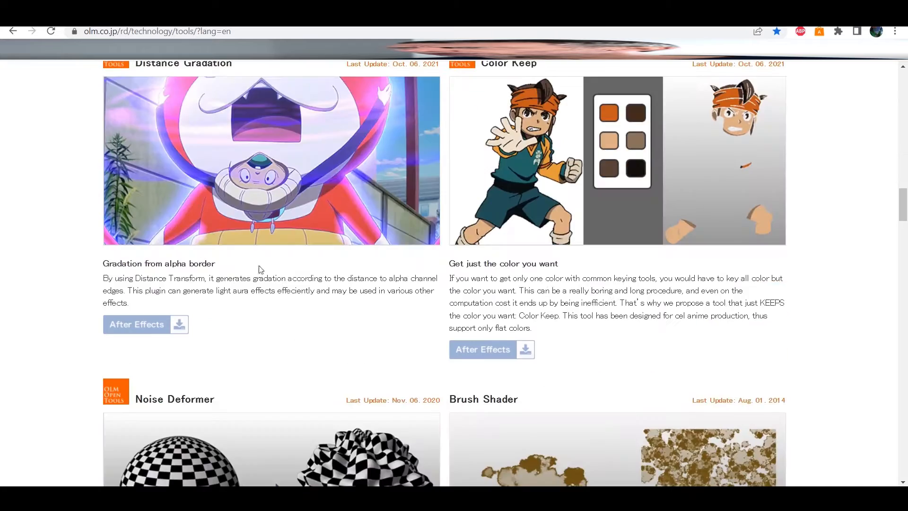
{"action": "scroll", "coordinate": [371, 399], "scroll_direction": "down", "scroll_amount": 8}
{"action": "scroll", "coordinate": [365, 377], "scroll_direction": "up", "scroll_amount": 20}
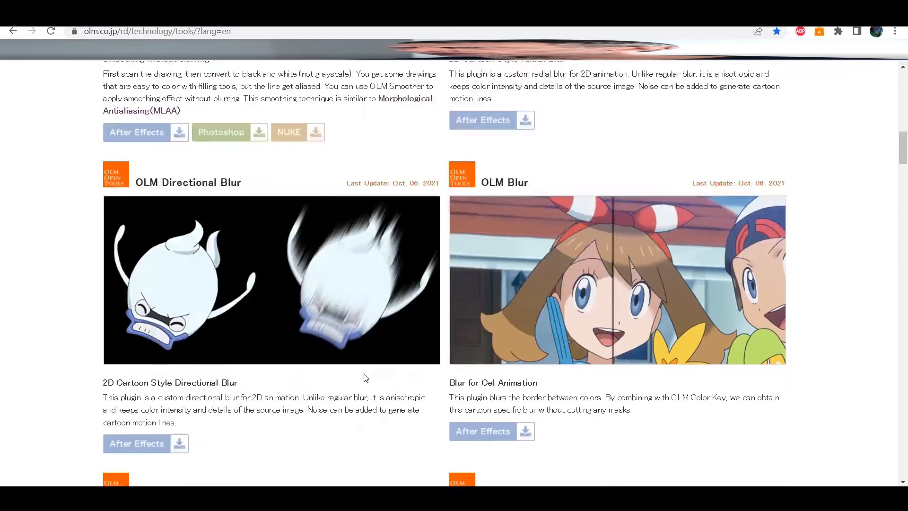
{"action": "scroll", "coordinate": [309, 359], "scroll_direction": "down", "scroll_amount": 14}
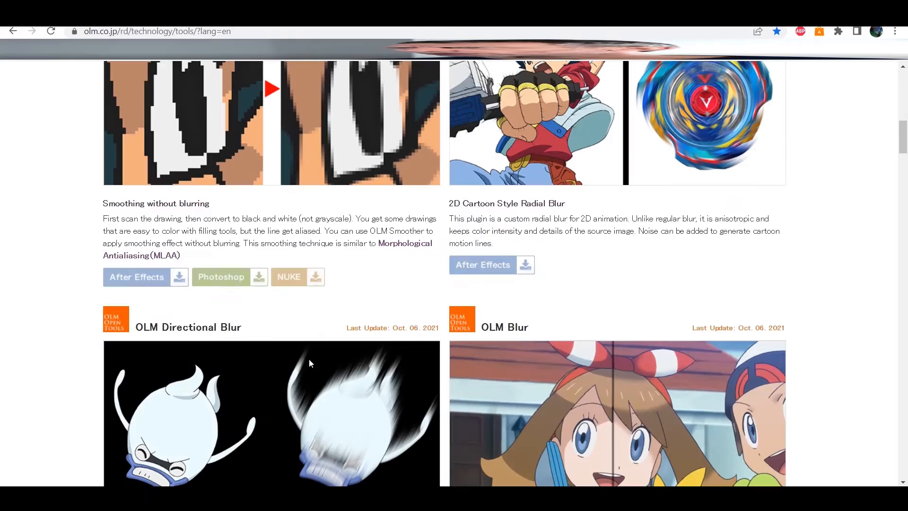
{"action": "scroll", "coordinate": [359, 461], "scroll_direction": "up", "scroll_amount": 6}
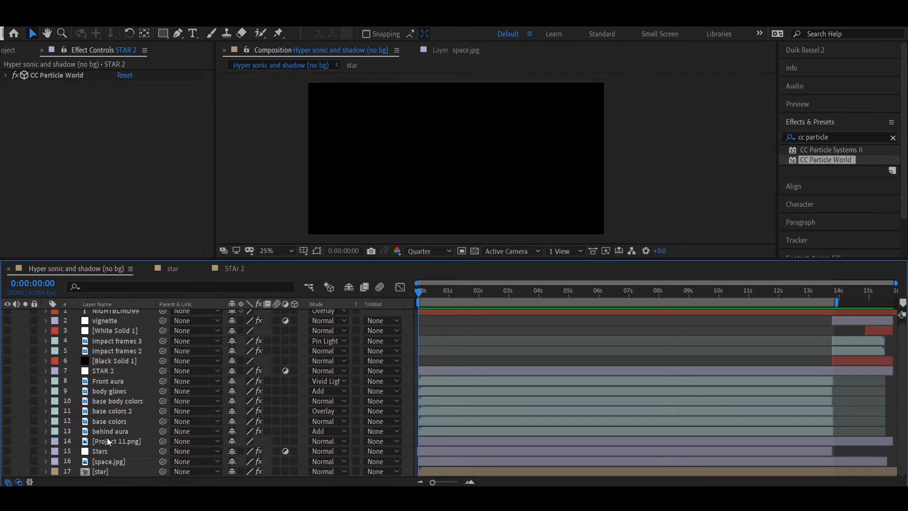
Make the base colors layer visible, move the playhead to 0:00:00:25, and inspect the artwork's line edges up close.
{"action": "left_click", "coordinate": [98, 421]}
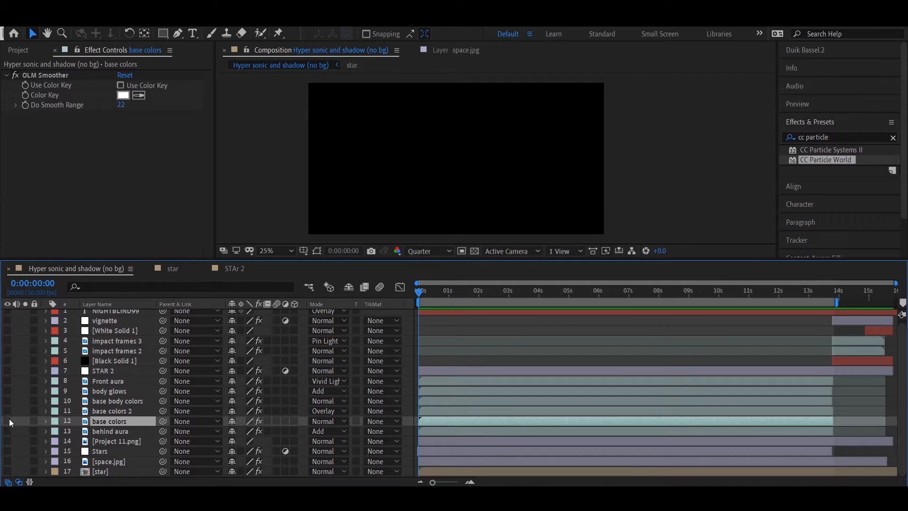
{"action": "left_click", "coordinate": [8, 419]}
{"action": "left_click_drag", "start_coordinate": [463, 264], "coordinate": [467, 272]}
{"action": "left_click", "coordinate": [553, 302]}
{"action": "left_click_drag", "start_coordinate": [552, 302], "coordinate": [562, 302]}
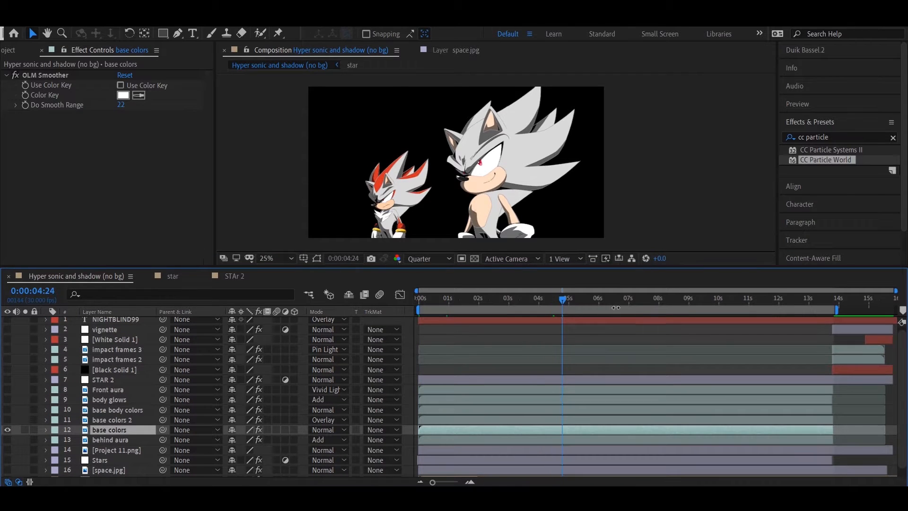
{"action": "left_click", "coordinate": [443, 300]}
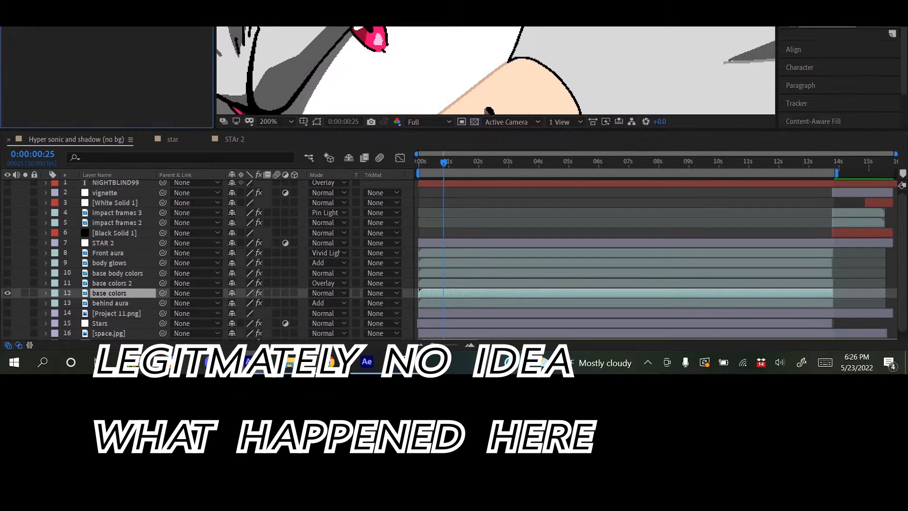
{"action": "scroll", "coordinate": [267, 37], "scroll_direction": "up", "scroll_amount": 2}
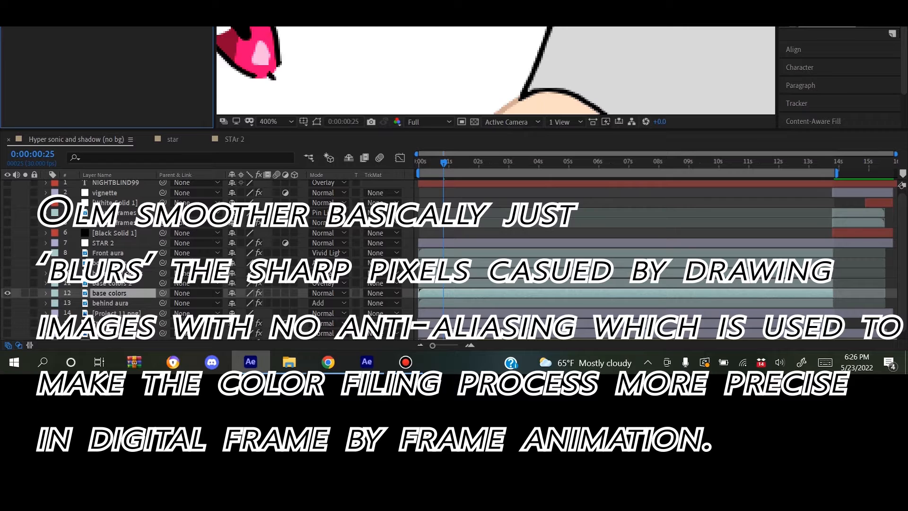
{"action": "scroll", "coordinate": [340, 55], "scroll_direction": "down", "scroll_amount": 8}
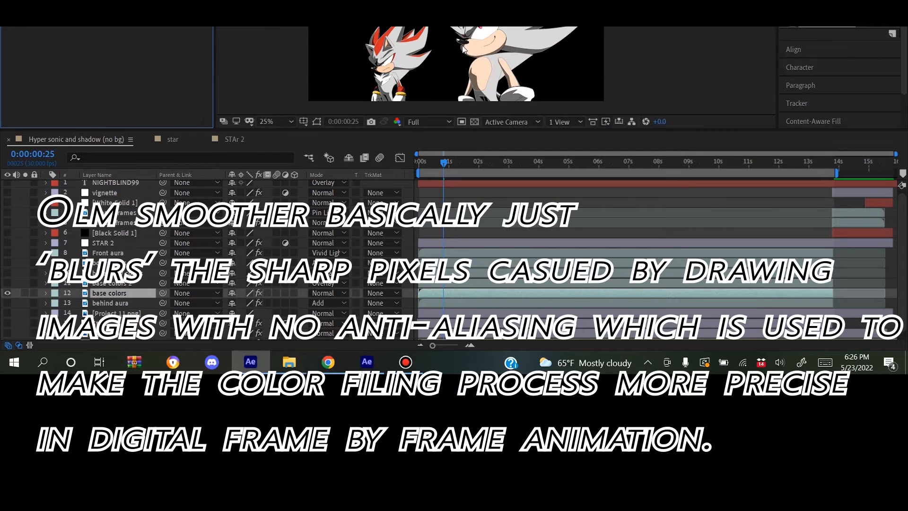
Show the base colors 2 layer and review its OLM Blur settings, blending mode and transform properties.
{"action": "left_click", "coordinate": [125, 283]}
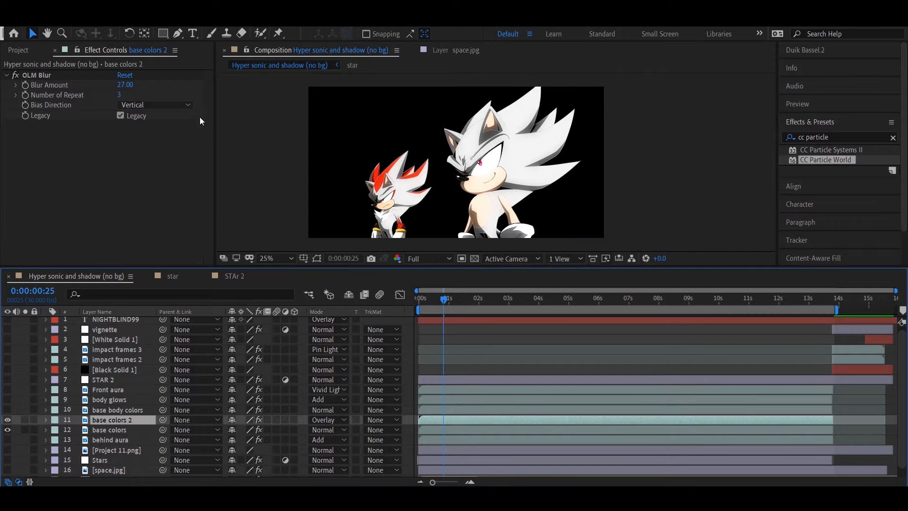
{"action": "scroll", "coordinate": [507, 186], "scroll_direction": "up", "scroll_amount": 2}
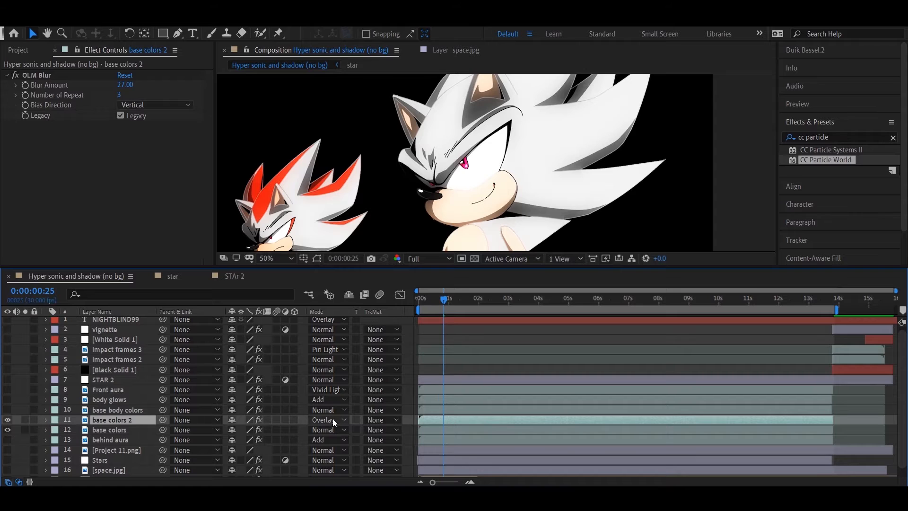
{"action": "left_click", "coordinate": [44, 419]}
{"action": "left_click", "coordinate": [54, 441]}
{"action": "scroll", "coordinate": [54, 439], "scroll_direction": "down", "scroll_amount": 2}
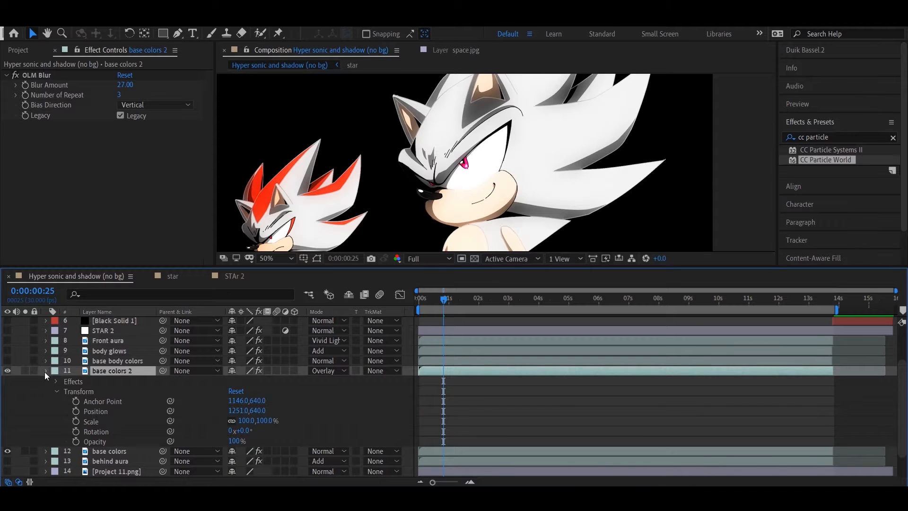
{"action": "left_click", "coordinate": [46, 371]}
Toggle the base colors 2 layer's visibility to compare the artwork with and without the overlay.
{"action": "left_click", "coordinate": [8, 411]}
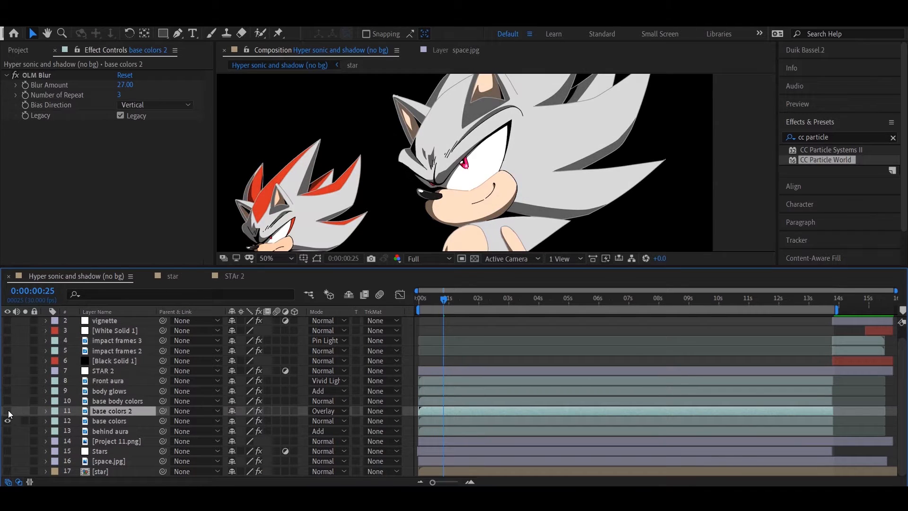
{"action": "left_click", "coordinate": [8, 411]}
{"action": "left_click", "coordinate": [8, 414]}
{"action": "left_click", "coordinate": [7, 413]}
{"action": "left_click", "coordinate": [7, 413]}
{"action": "left_click", "coordinate": [8, 413]}
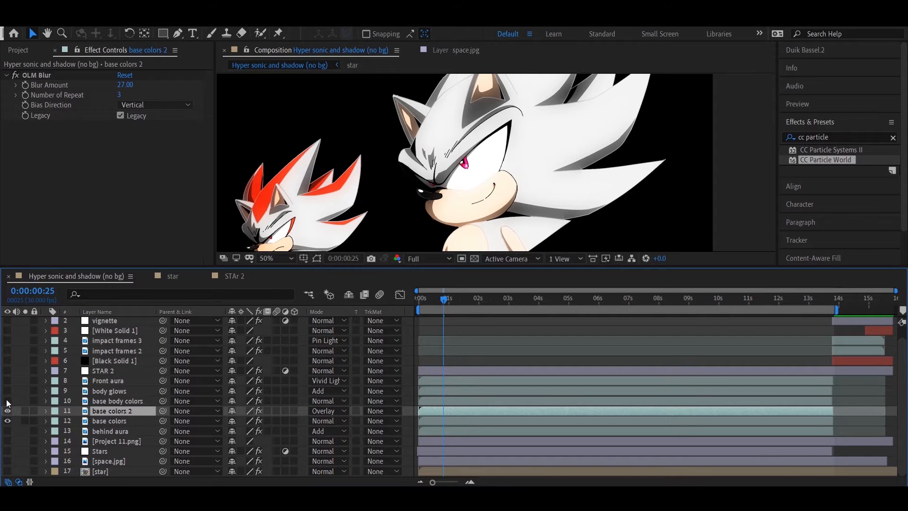
Make the base body colors layer visible and review its OLM Color Key and other effect settings.
{"action": "left_click", "coordinate": [8, 401]}
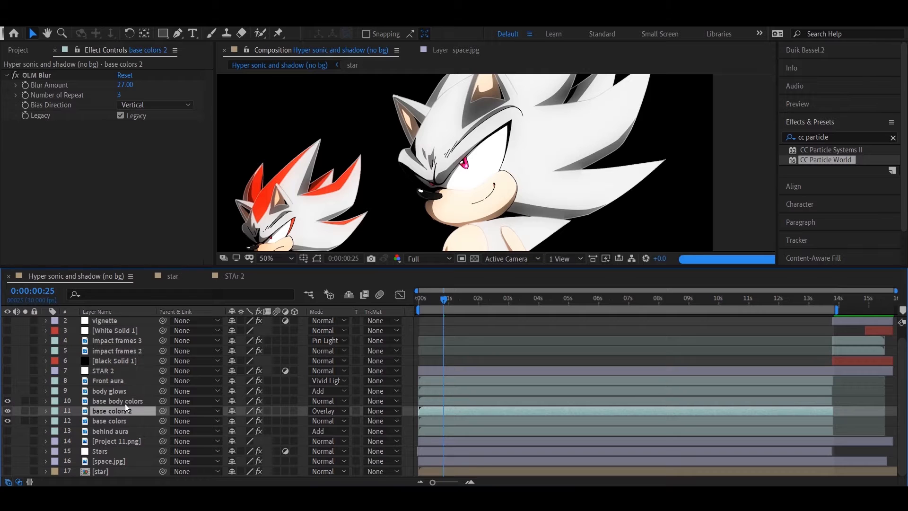
{"action": "left_click", "coordinate": [125, 404]}
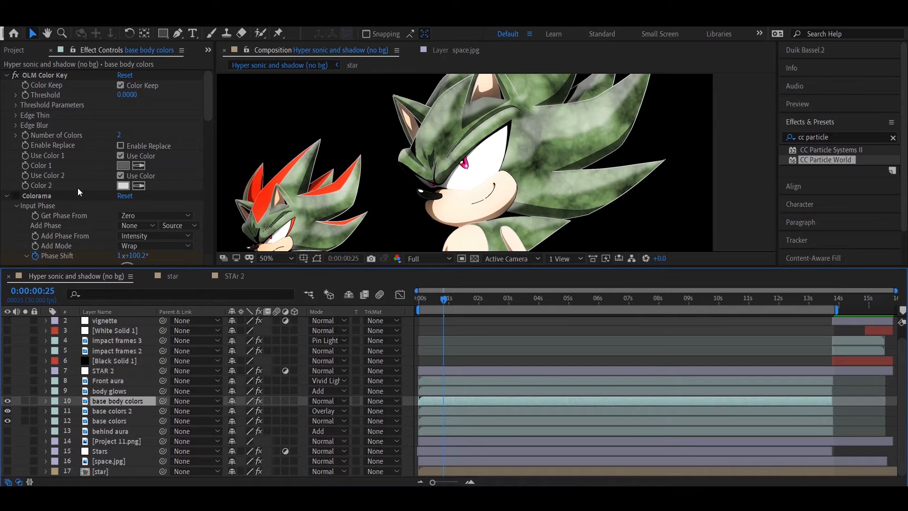
{"action": "scroll", "coordinate": [80, 179], "scroll_direction": "down", "scroll_amount": 5}
{"action": "scroll", "coordinate": [80, 179], "scroll_direction": "up", "scroll_amount": 5}
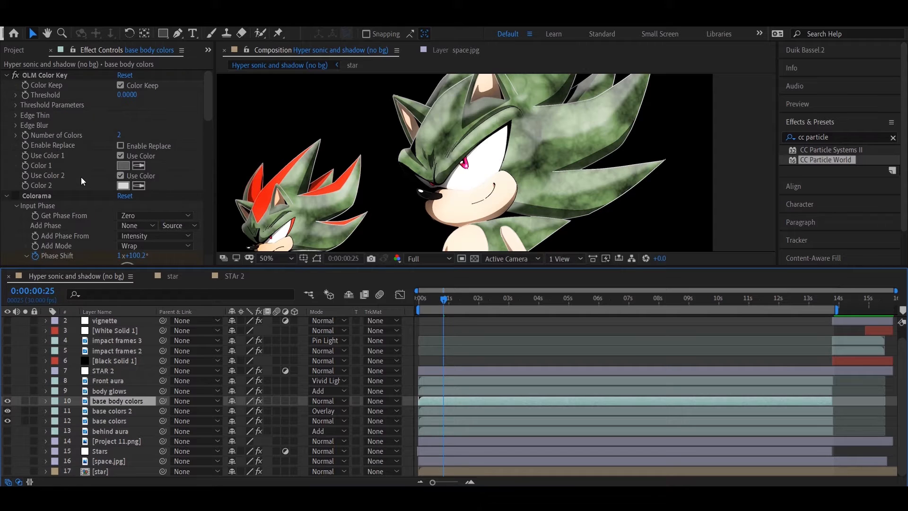
Hide base colors 2 and base colors to view the base body colors layer on its own.
{"action": "left_click", "coordinate": [7, 411]}
{"action": "left_click", "coordinate": [7, 421]}
{"action": "scroll", "coordinate": [21, 189], "scroll_direction": "down", "scroll_amount": 5}
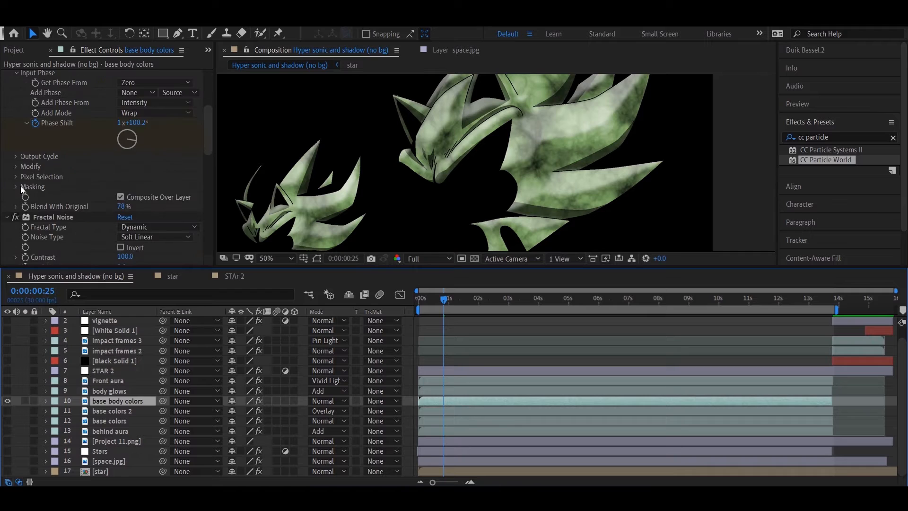
{"action": "scroll", "coordinate": [21, 190], "scroll_direction": "up", "scroll_amount": 2}
View the base colors layer alone, and restore the visibility of base colors 2 and base body colors with body glows hidden.
{"action": "left_click", "coordinate": [7, 400]}
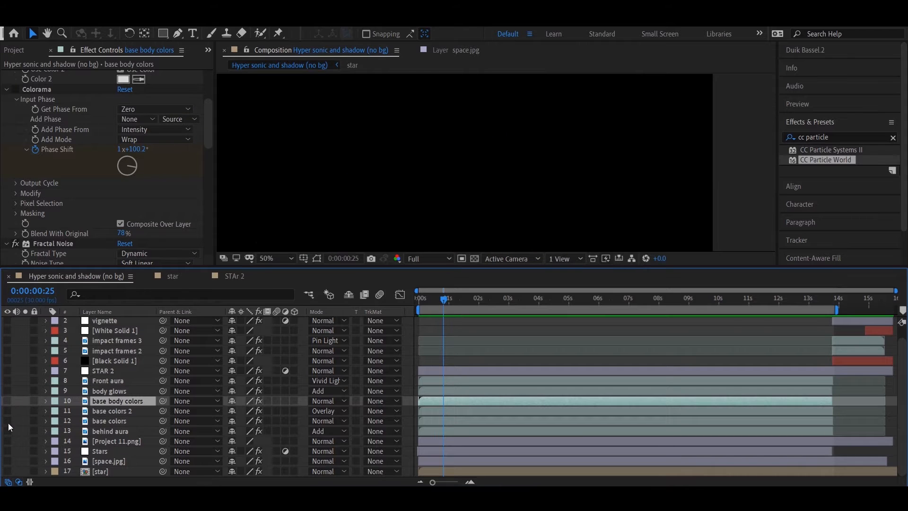
{"action": "left_click", "coordinate": [7, 421]}
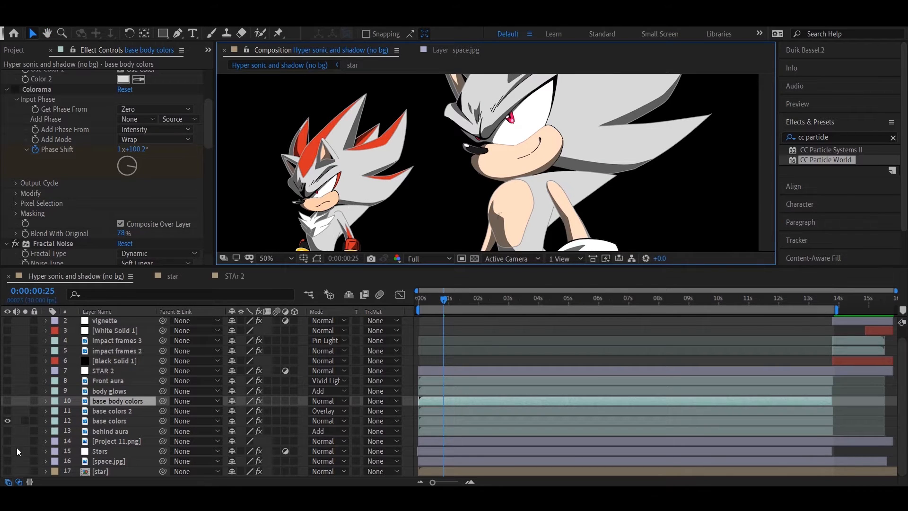
{"action": "left_click_drag", "start_coordinate": [7, 390], "coordinate": [11, 410]}
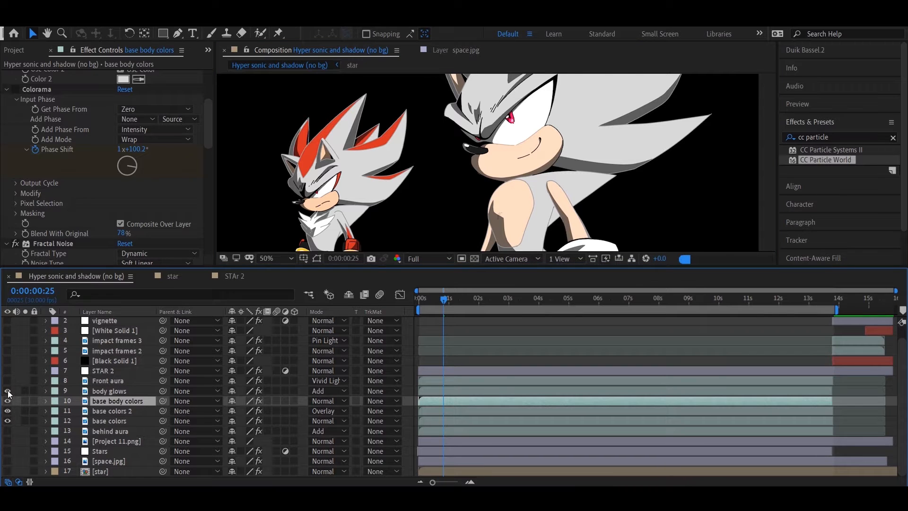
{"action": "left_click", "coordinate": [7, 390]}
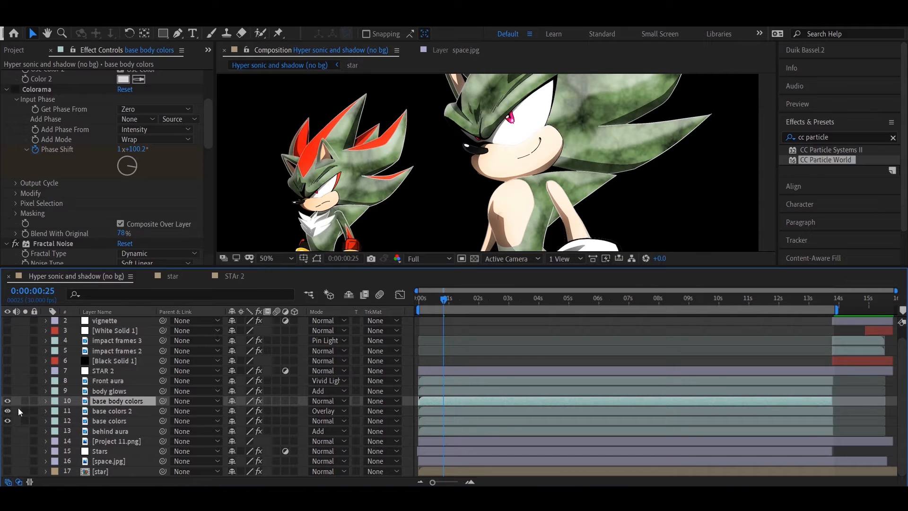
Isolate the base body colors layer by hiding both base colors layers, and turn off its Hue/Saturation effect.
{"action": "left_click_drag", "start_coordinate": [7, 411], "coordinate": [7, 421]}
{"action": "scroll", "coordinate": [80, 183], "scroll_direction": "up", "scroll_amount": 3}
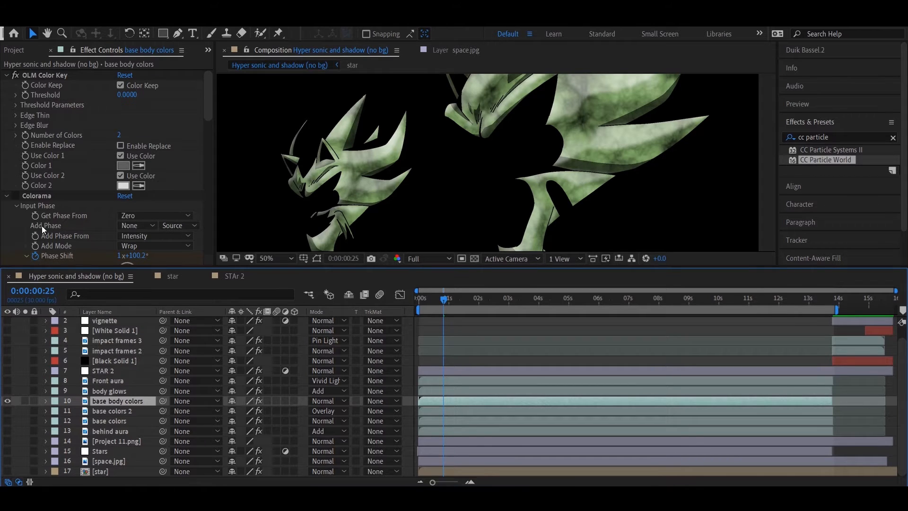
{"action": "scroll", "coordinate": [32, 223], "scroll_direction": "down", "scroll_amount": 10}
{"action": "left_click", "coordinate": [16, 122]}
{"action": "left_click", "coordinate": [14, 122]}
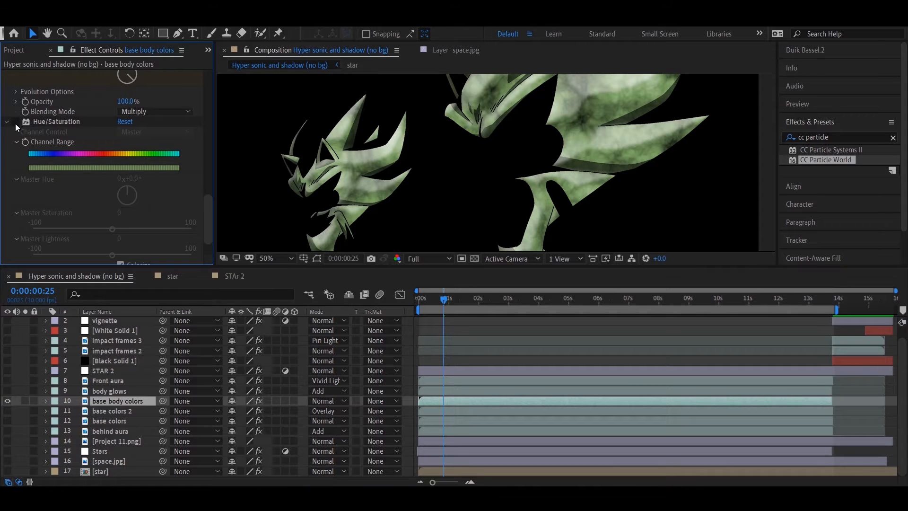
Turn off the Fractal Noise effect on the base body colors layer.
{"action": "scroll", "coordinate": [19, 133], "scroll_direction": "up", "scroll_amount": 6}
{"action": "left_click", "coordinate": [15, 86]}
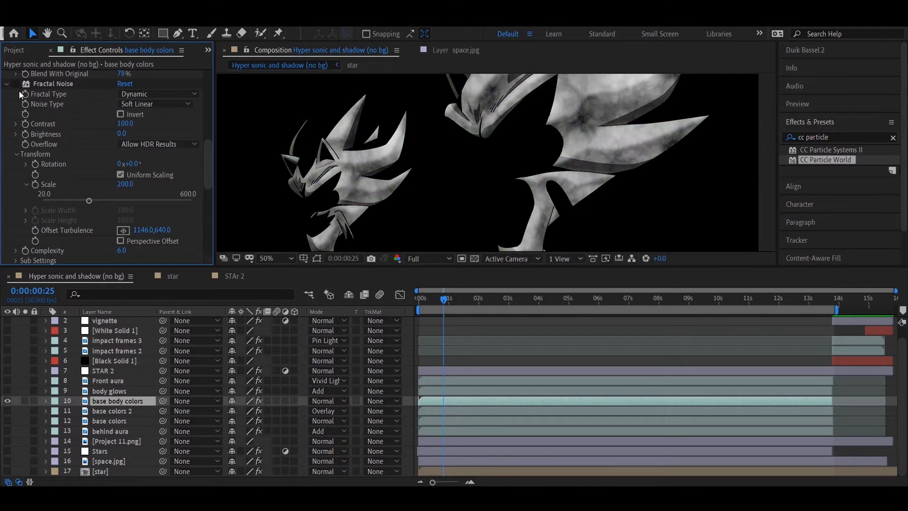
{"action": "scroll", "coordinate": [152, 192], "scroll_direction": "up", "scroll_amount": 3}
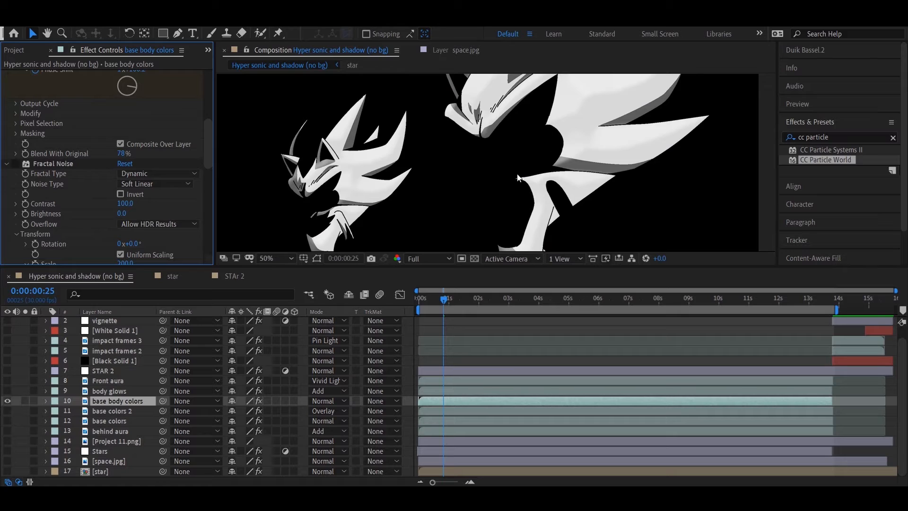
{"action": "left_click_drag", "start_coordinate": [538, 165], "coordinate": [520, 217]}
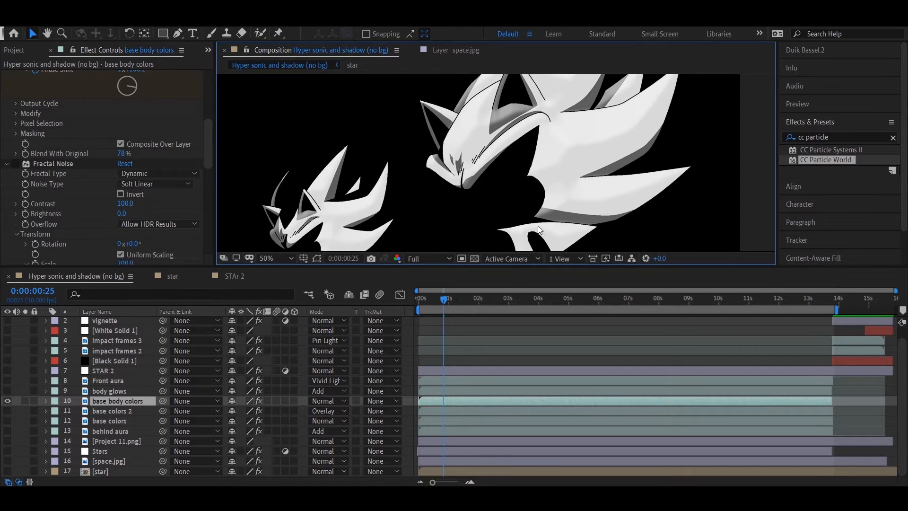
{"action": "scroll", "coordinate": [42, 164], "scroll_direction": "up", "scroll_amount": 6}
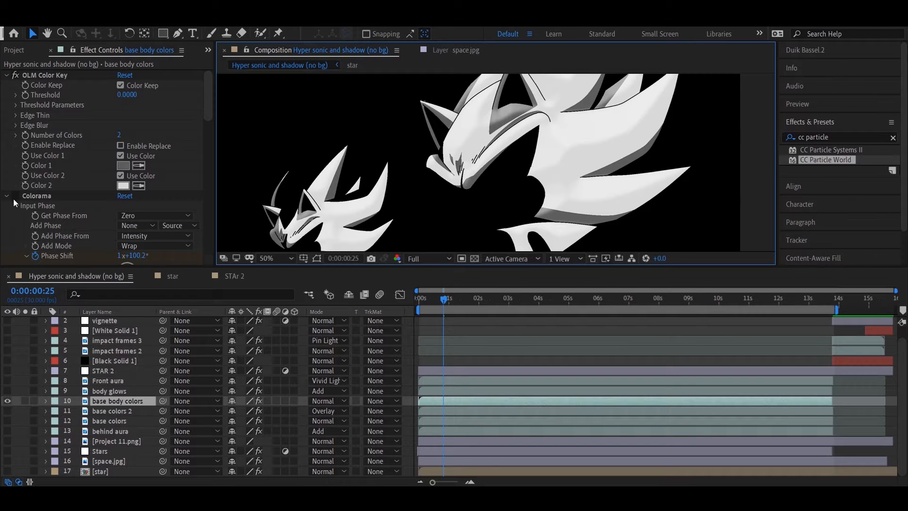
Turn the Fractal Noise effect back on for the base body colors layer.
{"action": "scroll", "coordinate": [14, 198], "scroll_direction": "down", "scroll_amount": 5}
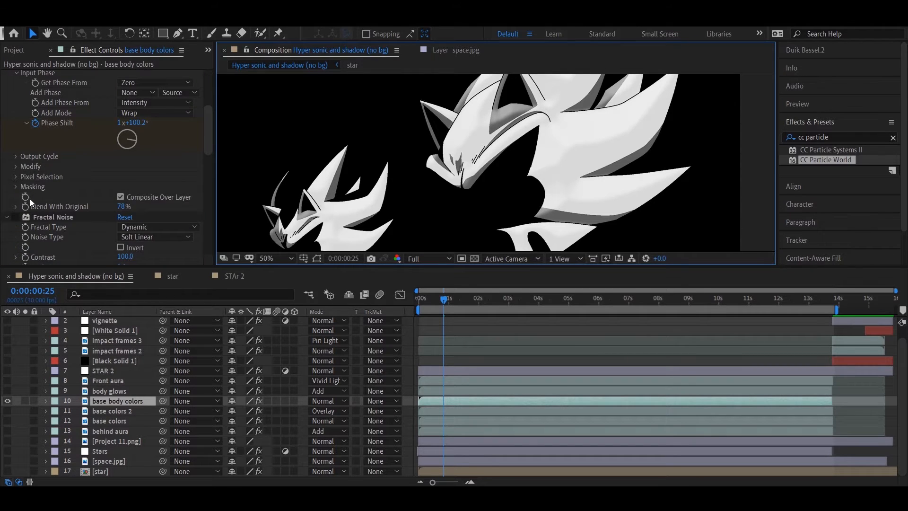
{"action": "scroll", "coordinate": [14, 219], "scroll_direction": "down", "scroll_amount": 4}
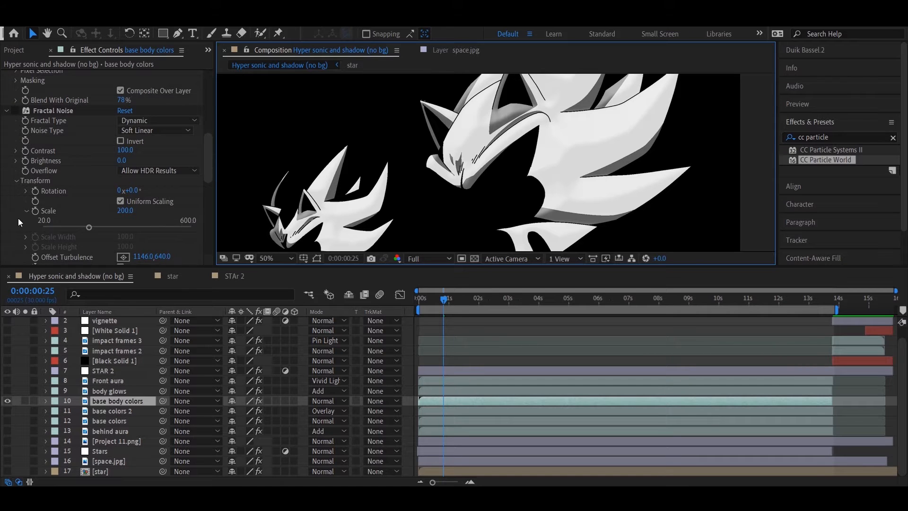
{"action": "scroll", "coordinate": [18, 218], "scroll_direction": "down", "scroll_amount": 7}
{"action": "scroll", "coordinate": [15, 219], "scroll_direction": "up", "scroll_amount": 9}
{"action": "left_click", "coordinate": [15, 164]}
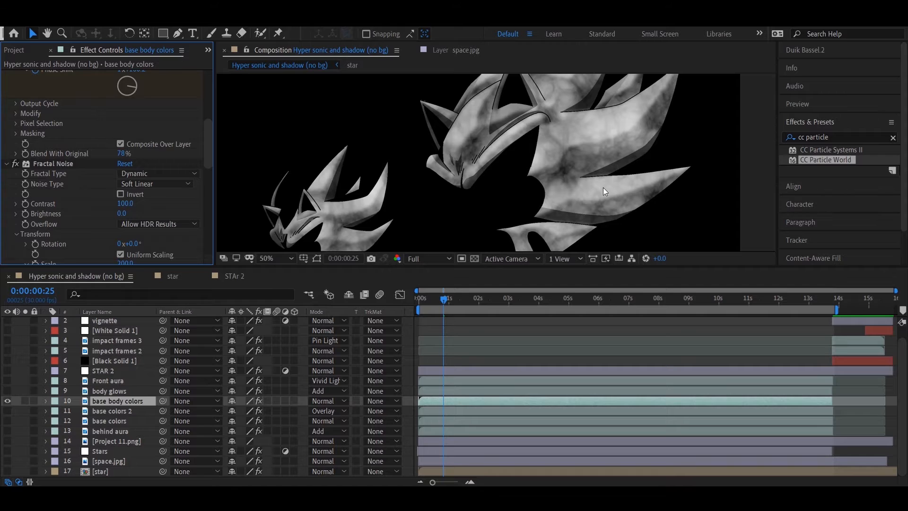
Examine the noise texture across both characters and look over the available Fractal Type options.
{"action": "left_click_drag", "start_coordinate": [609, 203], "coordinate": [584, 178]}
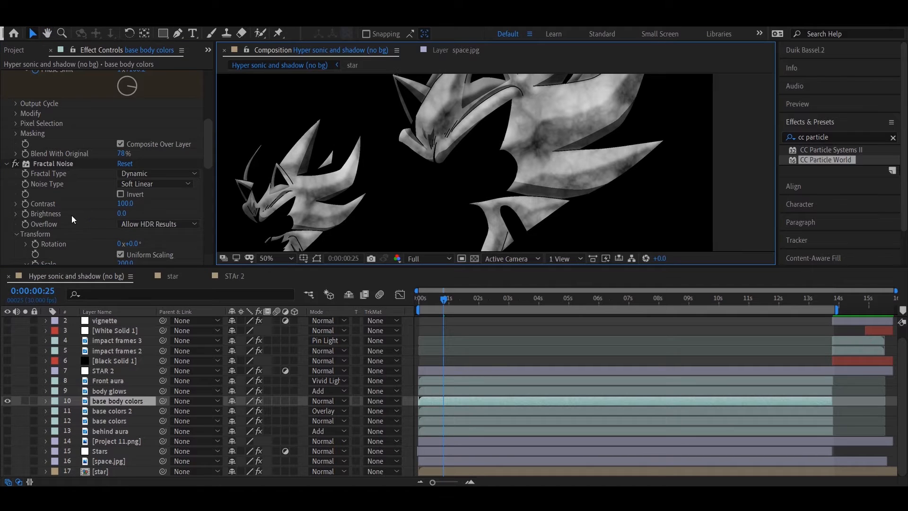
{"action": "scroll", "coordinate": [69, 203], "scroll_direction": "down", "scroll_amount": 3}
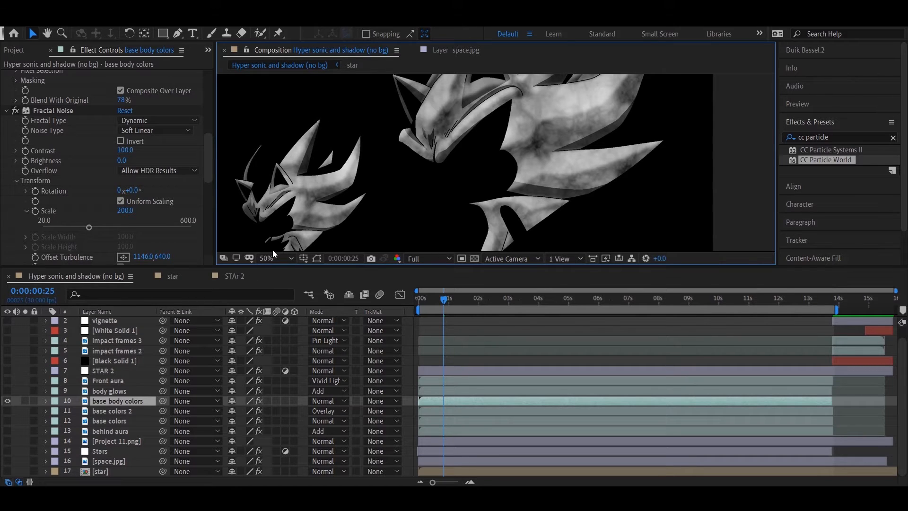
{"action": "scroll", "coordinate": [396, 213], "scroll_direction": "up", "scroll_amount": 1}
{"action": "left_click_drag", "start_coordinate": [399, 216], "coordinate": [467, 128]}
{"action": "scroll", "coordinate": [468, 126], "scroll_direction": "down", "scroll_amount": 2}
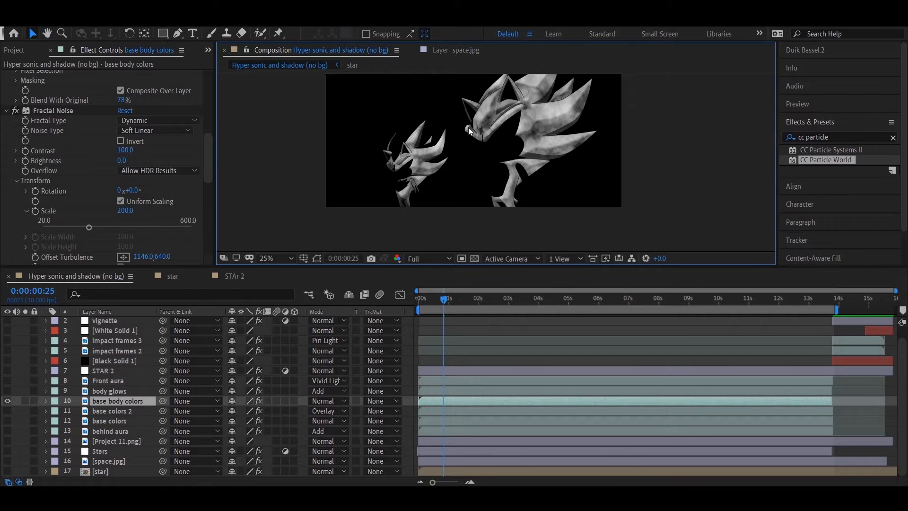
{"action": "scroll", "coordinate": [469, 128], "scroll_direction": "up", "scroll_amount": 1}
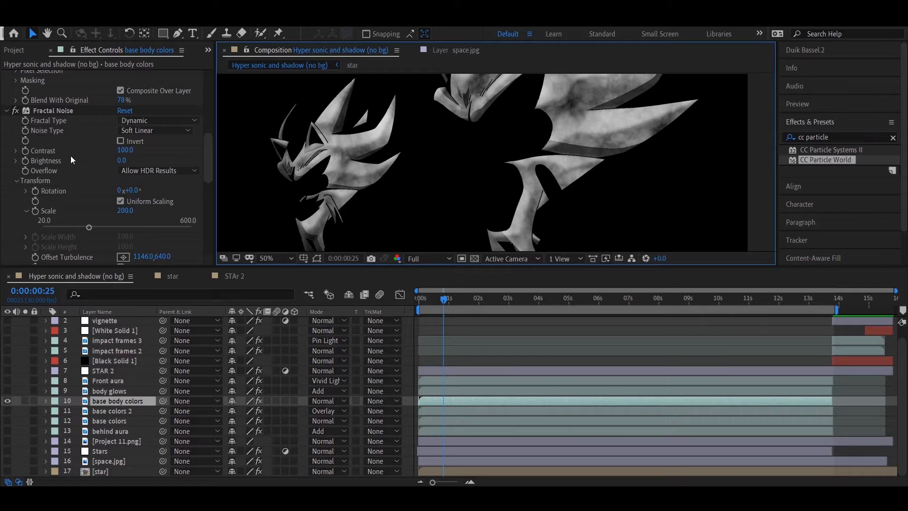
{"action": "left_click", "coordinate": [123, 121]}
{"action": "left_click", "coordinate": [81, 138]}
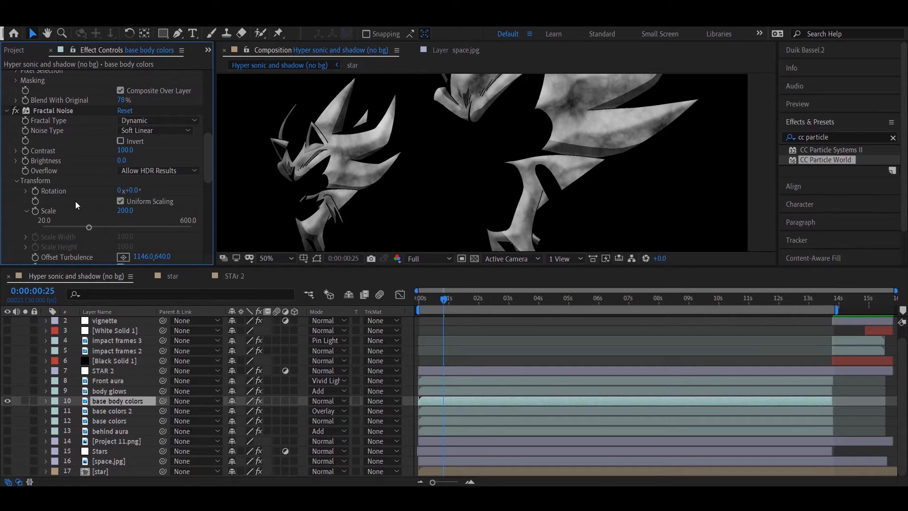
Toggle Fractal Noise's Uniform Scaling to compare the pattern, leave it enabled, and set Scale to 174.8.
{"action": "left_click", "coordinate": [121, 201]}
{"action": "left_click", "coordinate": [120, 199]}
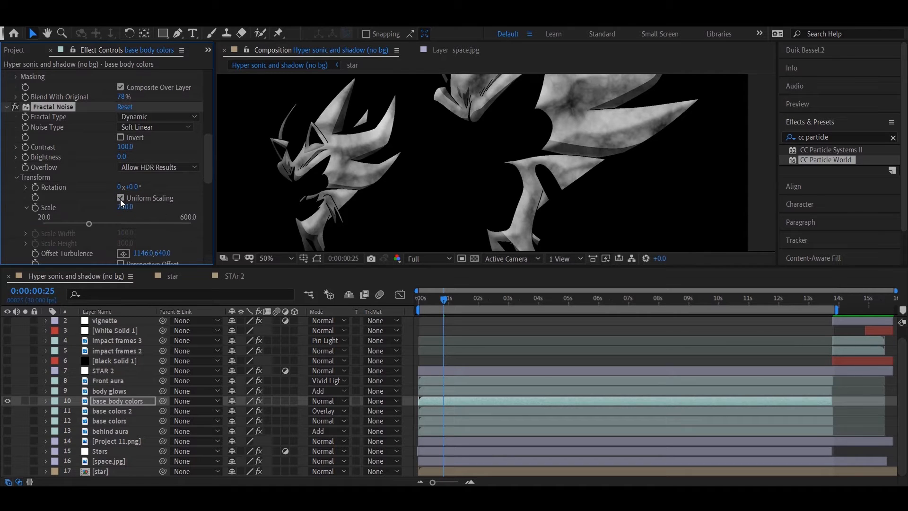
{"action": "left_click", "coordinate": [121, 198]}
{"action": "left_click", "coordinate": [121, 199]}
{"action": "left_click", "coordinate": [121, 199]}
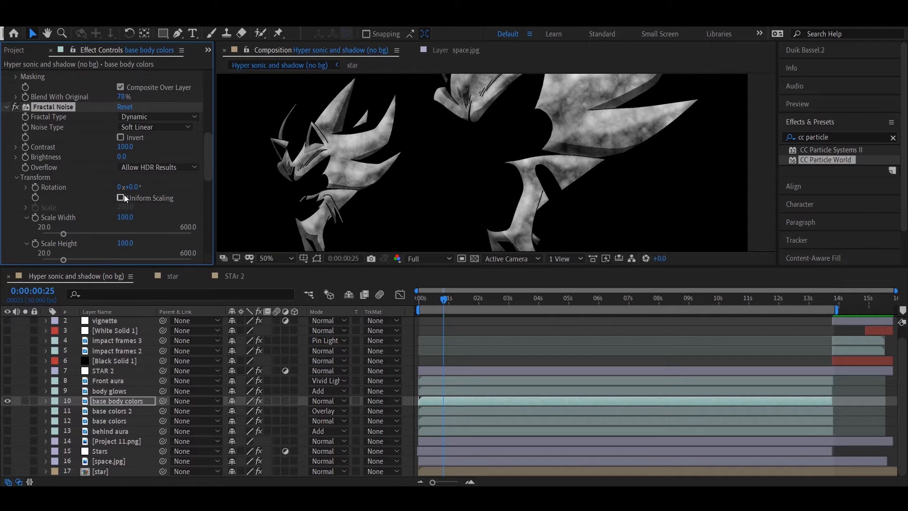
{"action": "left_click", "coordinate": [121, 197]}
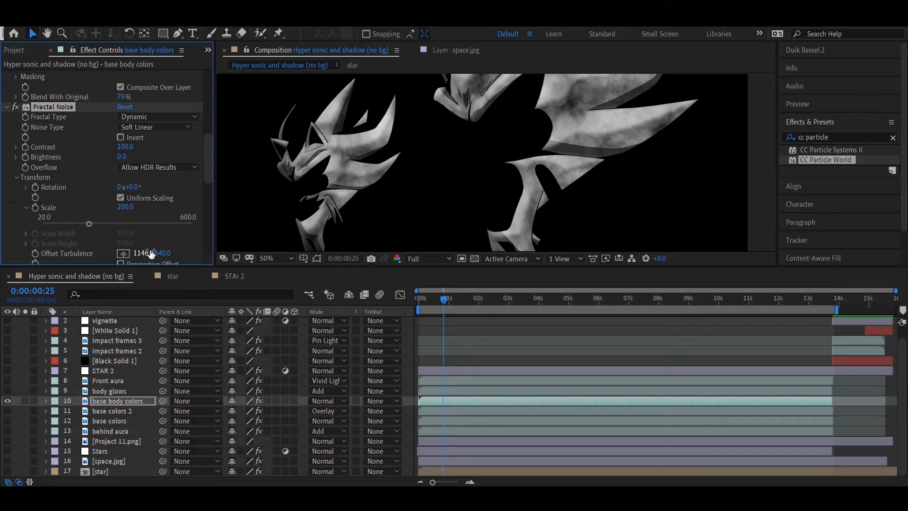
{"action": "left_click_drag", "start_coordinate": [88, 222], "coordinate": [67, 221]}
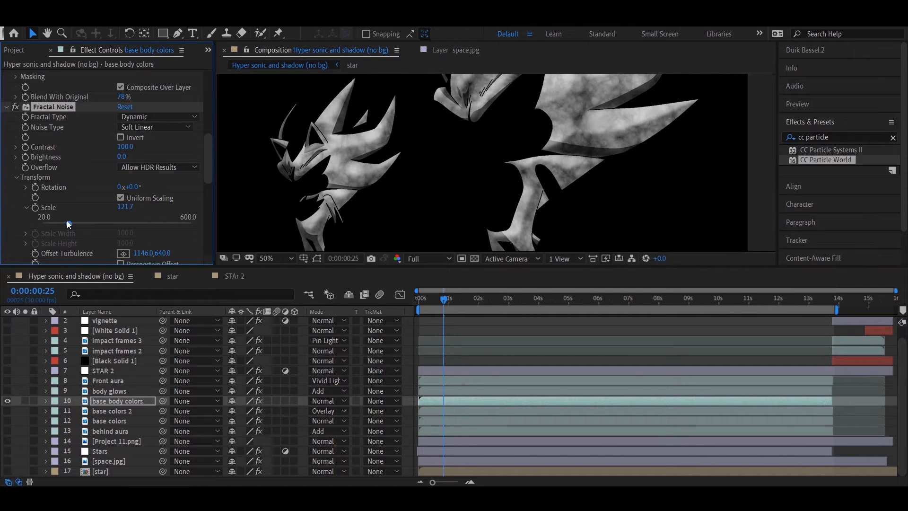
{"action": "key", "text": "ctrl+z"}
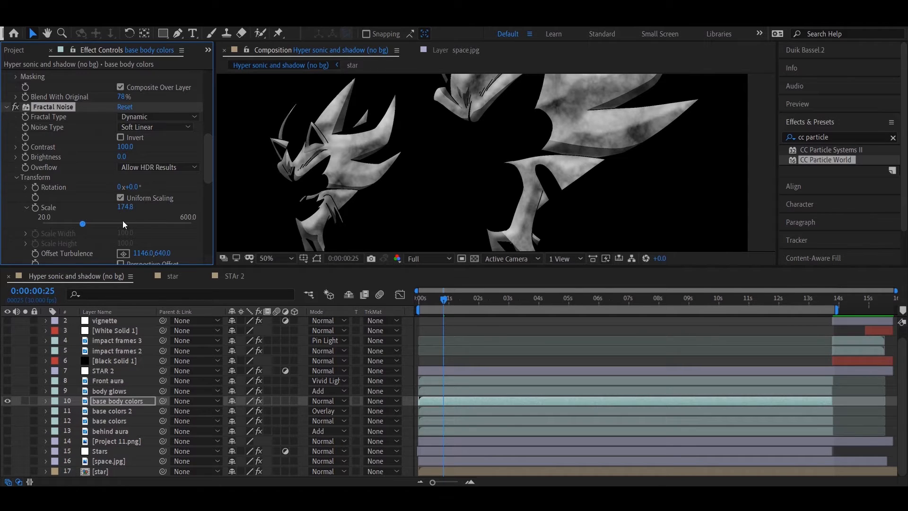
Go to the first frame and expand the base body colors layer's effects to show their keyframes.
{"action": "scroll", "coordinate": [106, 227], "scroll_direction": "down", "scroll_amount": 5}
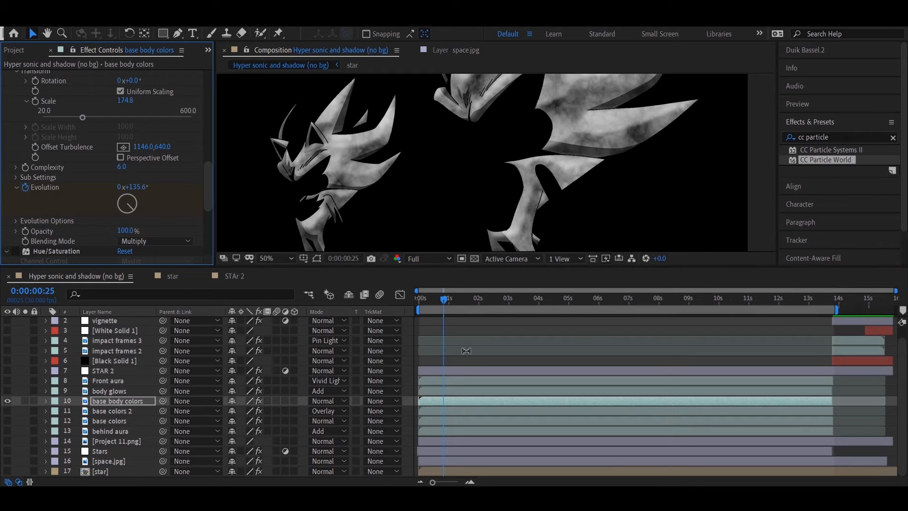
{"action": "left_click_drag", "start_coordinate": [438, 300], "coordinate": [379, 310]}
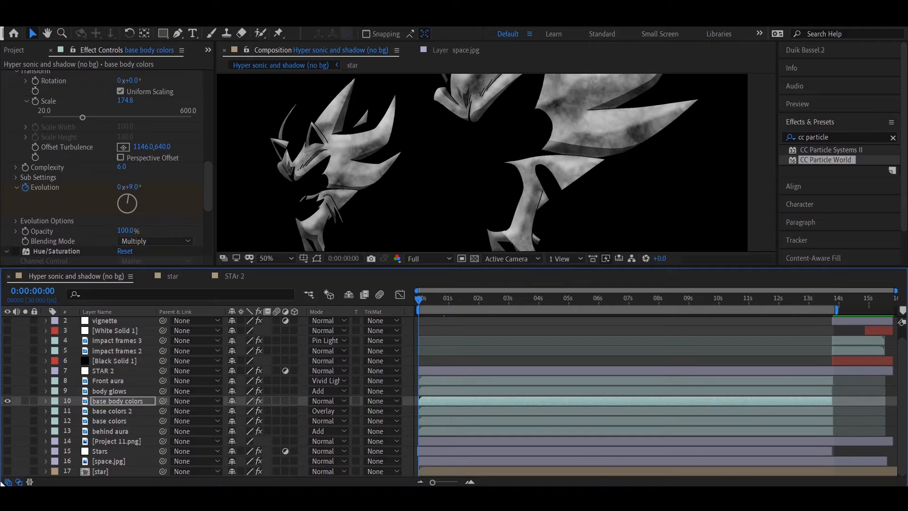
{"action": "left_click", "coordinate": [46, 401]}
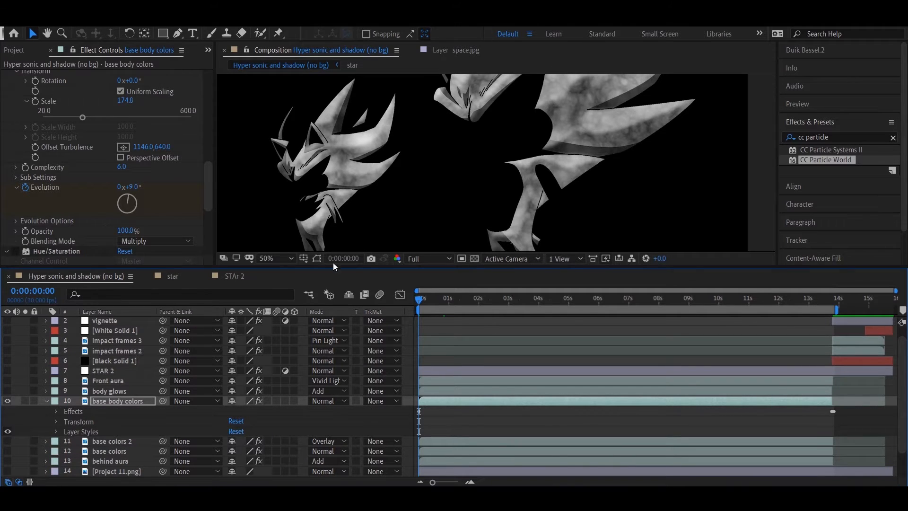
{"action": "left_click", "coordinate": [55, 411]}
{"action": "scroll", "coordinate": [395, 400], "scroll_direction": "down", "scroll_amount": 1}
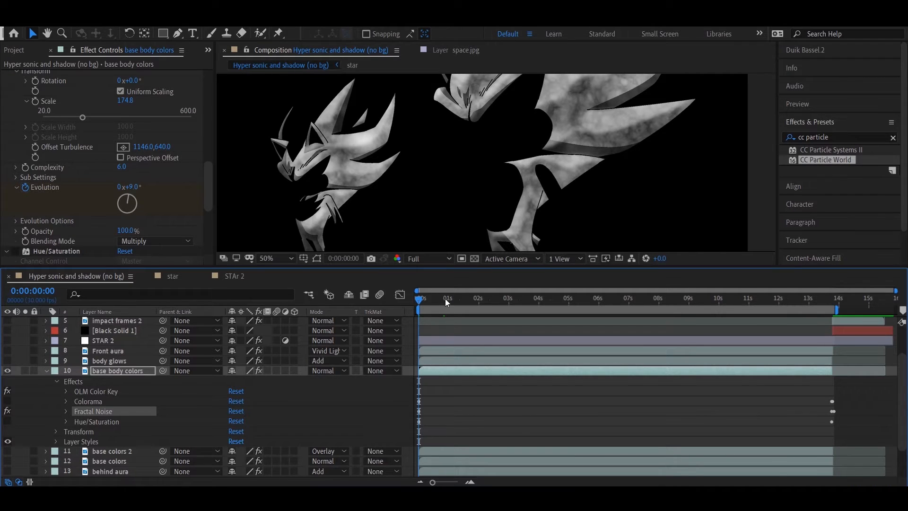
Set Fractal Noise Evolution to 5x+340.8° at 0:00:13:23 on the base body colors layer.
{"action": "left_click_drag", "start_coordinate": [445, 299], "coordinate": [505, 299]}
{"action": "left_click_drag", "start_coordinate": [792, 332], "coordinate": [832, 315]}
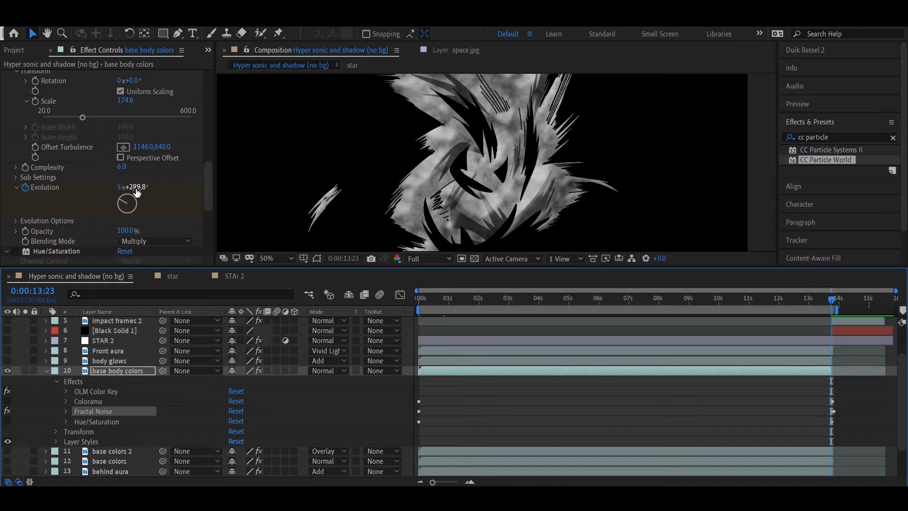
{"action": "left_click_drag", "start_coordinate": [136, 191], "coordinate": [156, 190]}
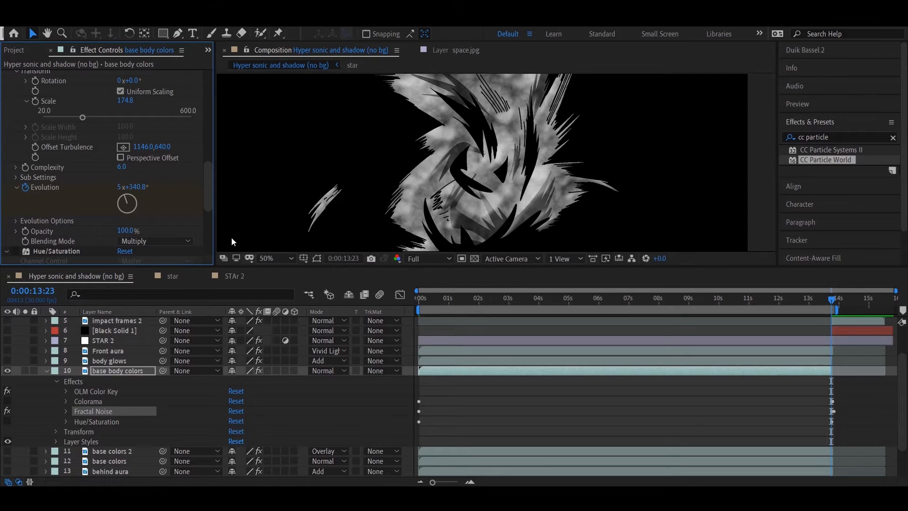
Set the preview resolution to Quarter and enlarge the composition view by shrinking the timeline area.
{"action": "left_click", "coordinate": [430, 259]}
{"action": "left_click", "coordinate": [424, 328]}
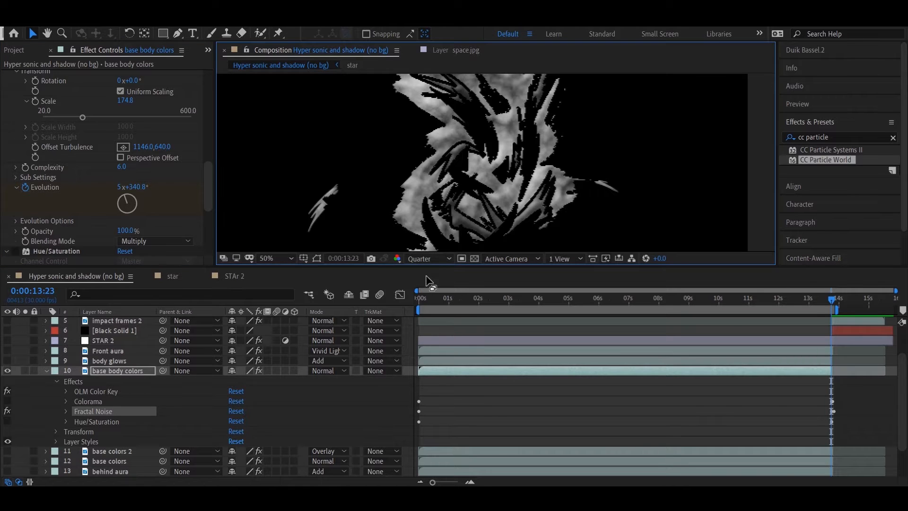
{"action": "left_click_drag", "start_coordinate": [441, 300], "coordinate": [424, 311]}
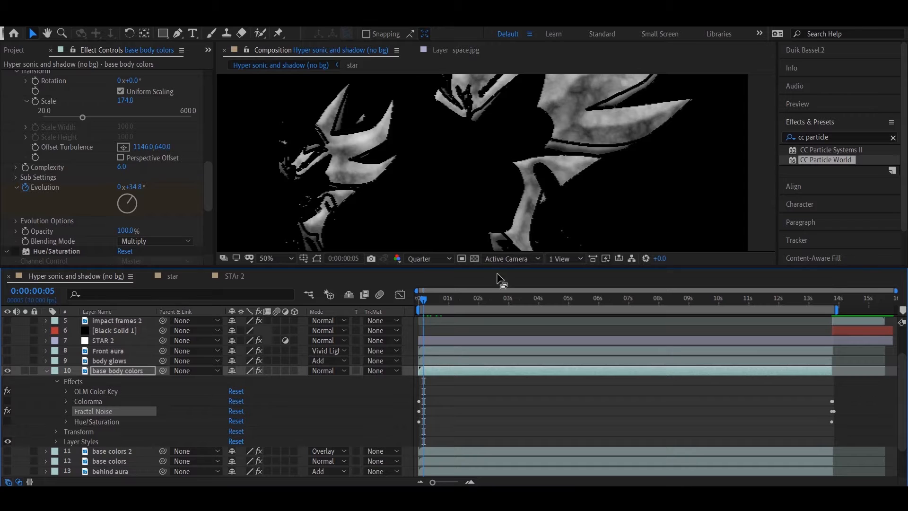
{"action": "left_click_drag", "start_coordinate": [500, 279], "coordinate": [501, 352]}
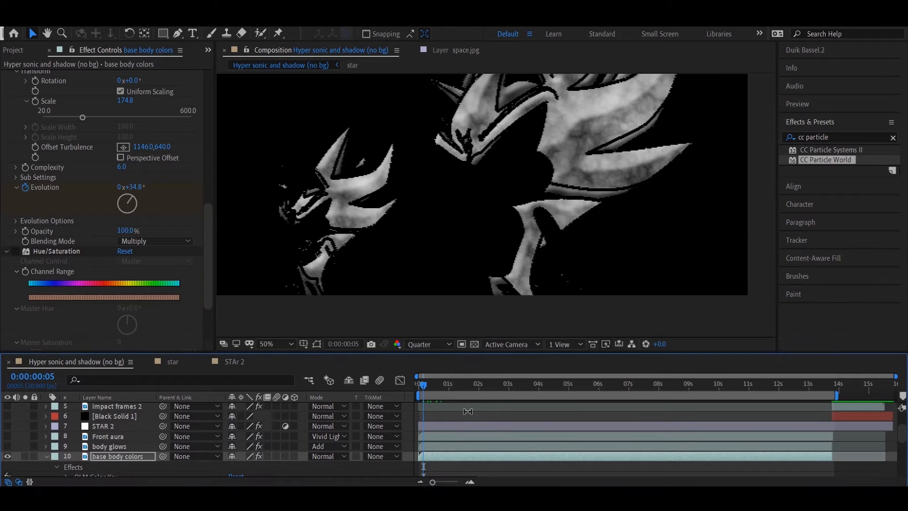
Preview the noise evolution across the timeline and return to the first frame.
{"action": "left_click_drag", "start_coordinate": [427, 386], "coordinate": [614, 405]}
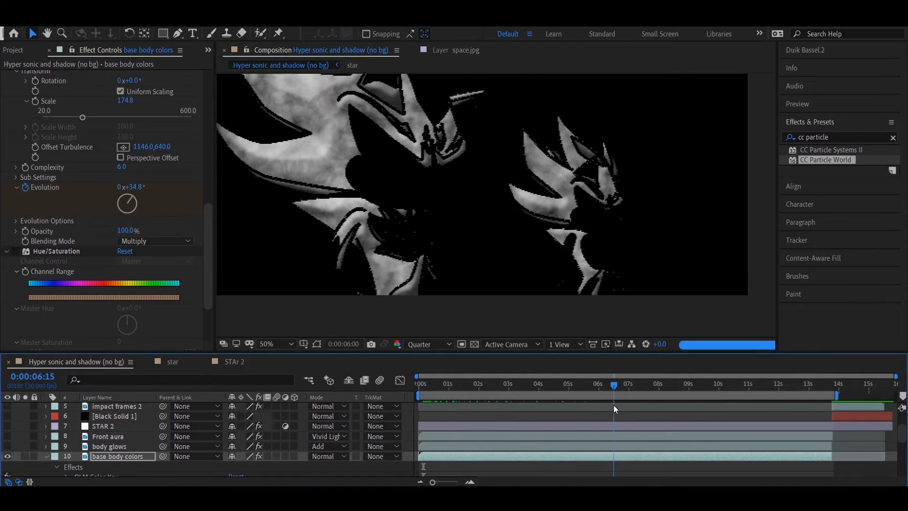
{"action": "key", "text": "space"}
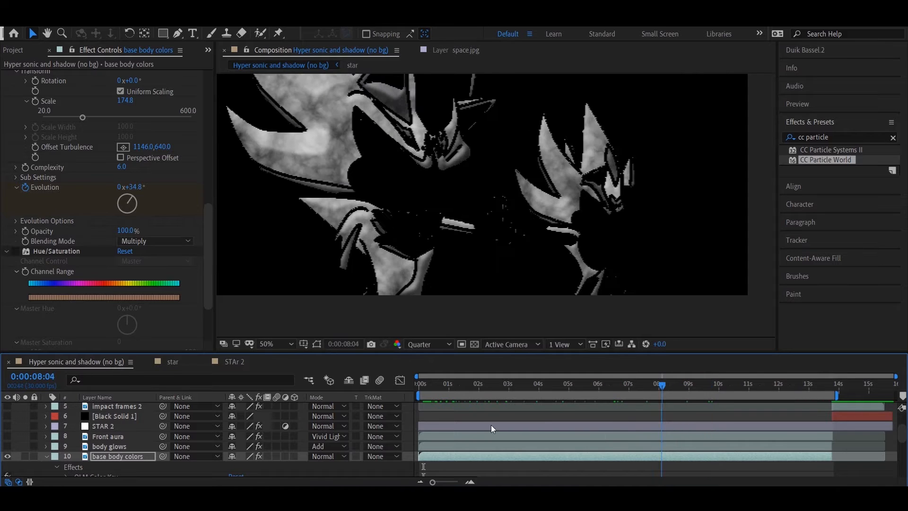
{"action": "key", "text": "Home"}
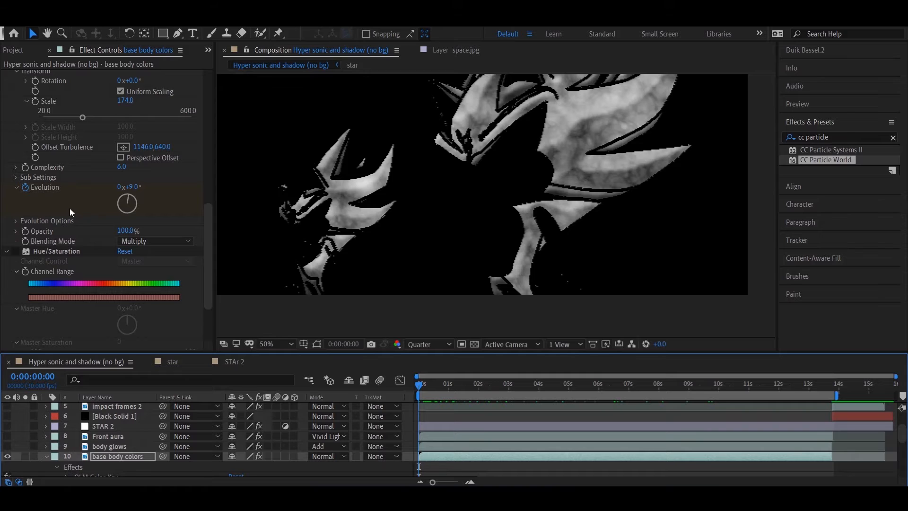
Try the None blending mode on Fractal Noise, and restore it to Multiply.
{"action": "scroll", "coordinate": [70, 208], "scroll_direction": "down", "scroll_amount": 1}
{"action": "left_click", "coordinate": [139, 214]}
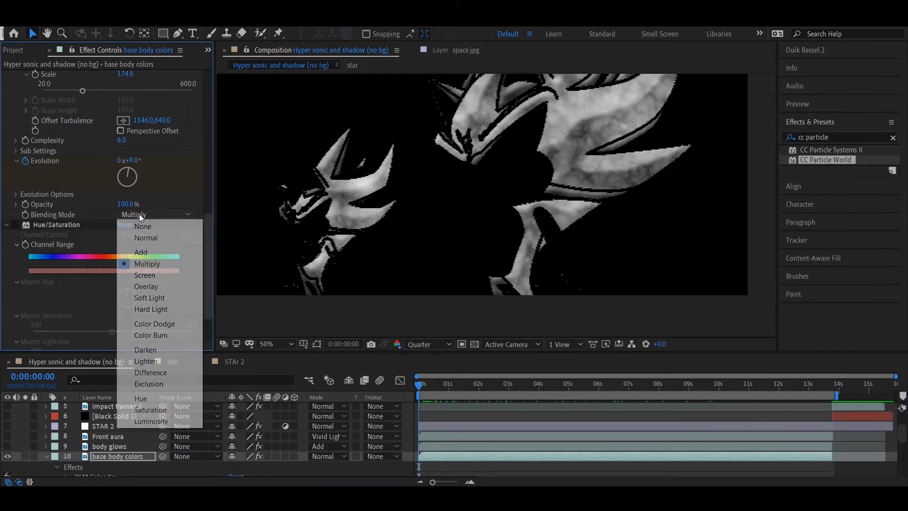
{"action": "left_click", "coordinate": [148, 227]}
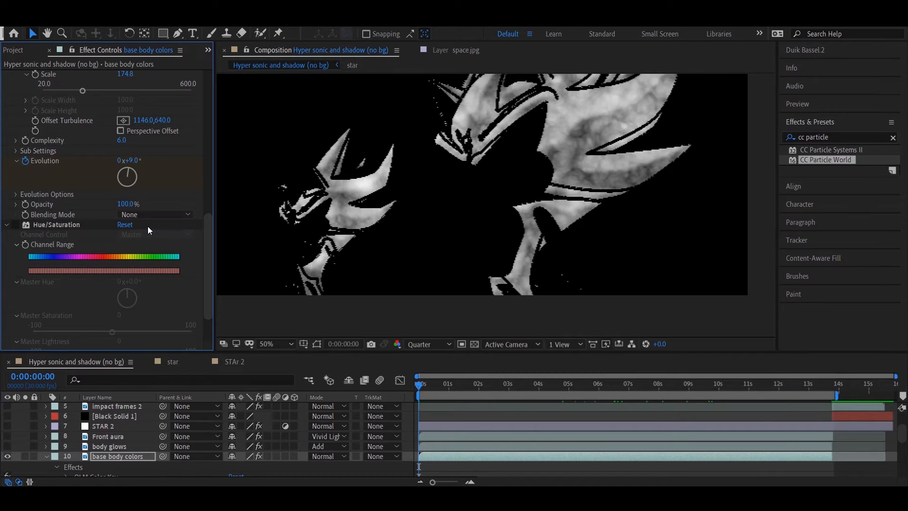
{"action": "left_click", "coordinate": [151, 216]}
{"action": "left_click", "coordinate": [155, 268]}
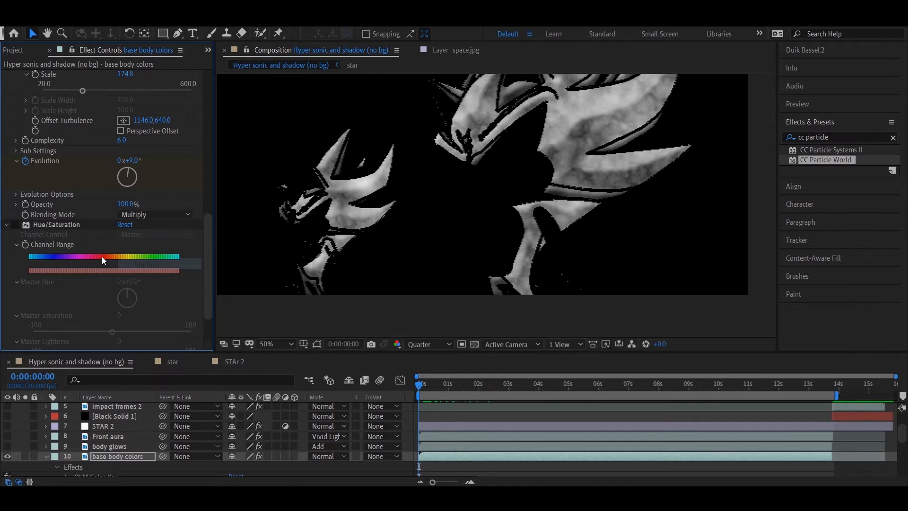
Turn the Hue/Saturation effect back on for base body colors, and toggle Colorize off and on again.
{"action": "scroll", "coordinate": [78, 289], "scroll_direction": "down", "scroll_amount": 3}
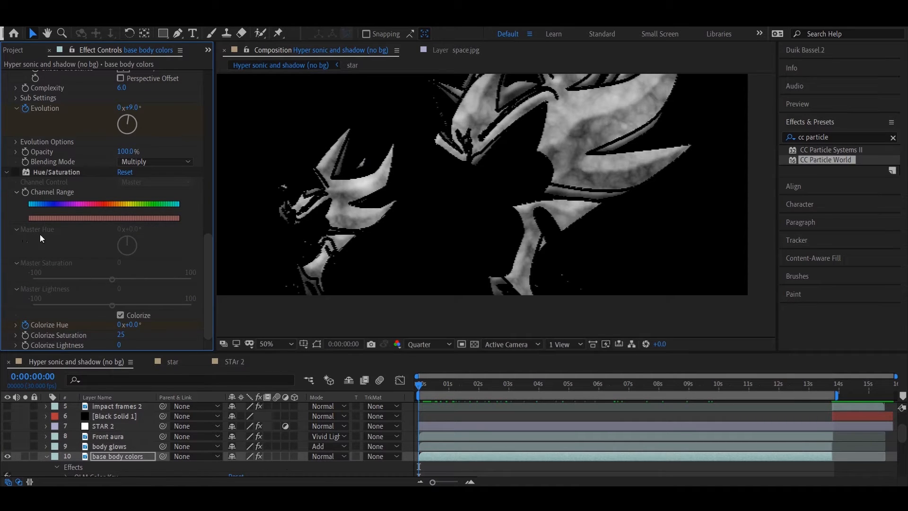
{"action": "left_click", "coordinate": [17, 173]}
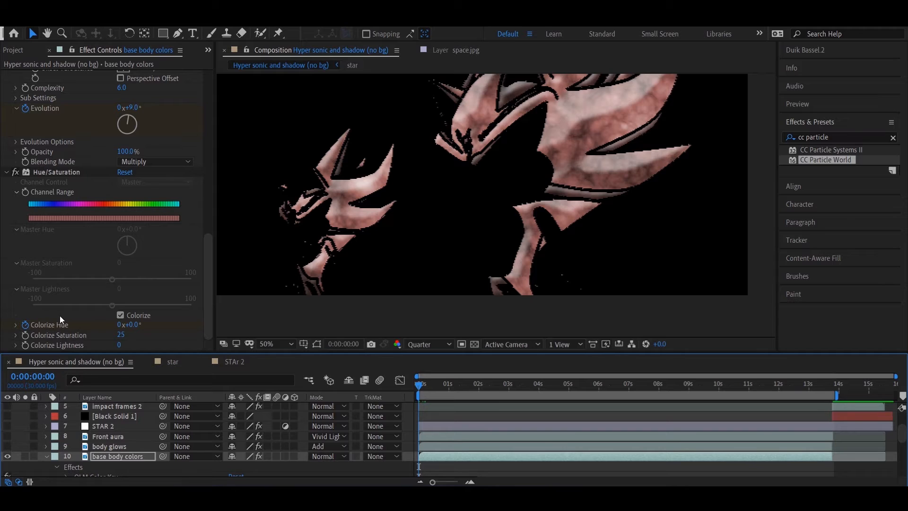
{"action": "left_click", "coordinate": [119, 316]}
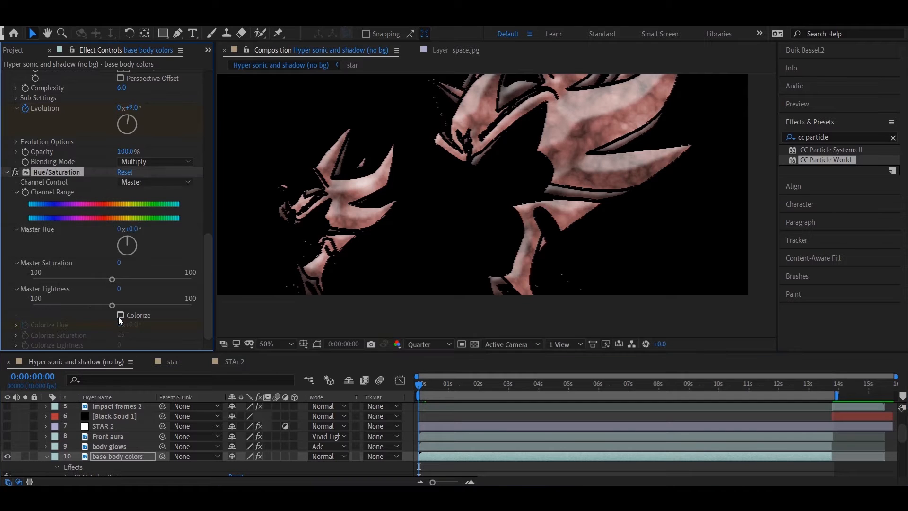
{"action": "left_click", "coordinate": [121, 316]}
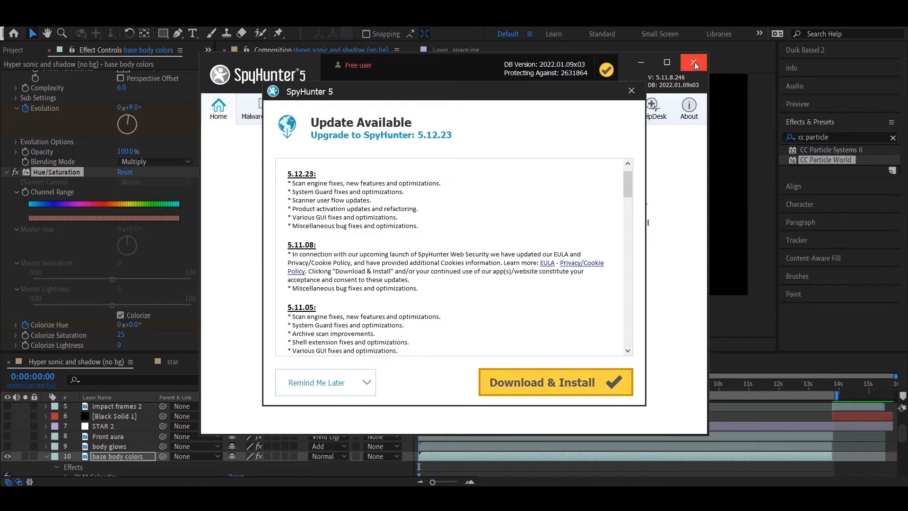
Close the SpyHunter update window and check the Colorize Hue animation near the start and at 0:00:13:21.
{"action": "left_click", "coordinate": [695, 61]}
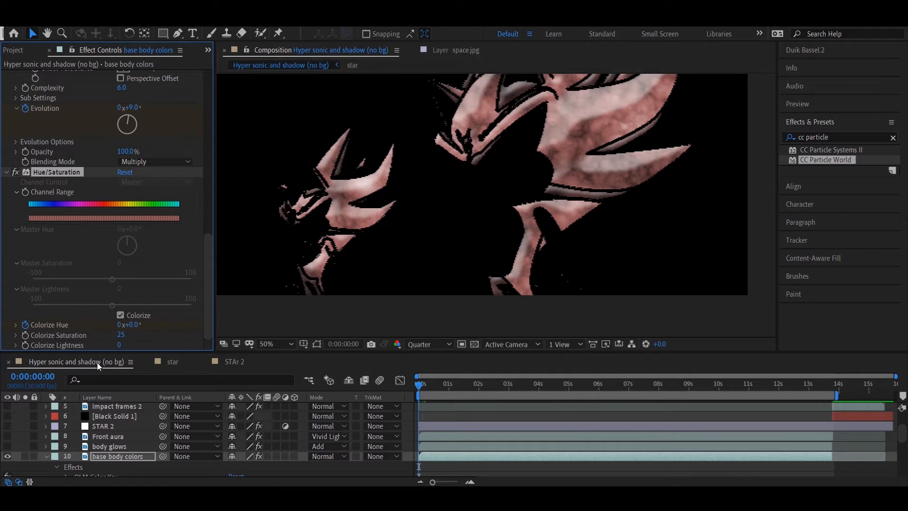
{"action": "left_click", "coordinate": [421, 388]}
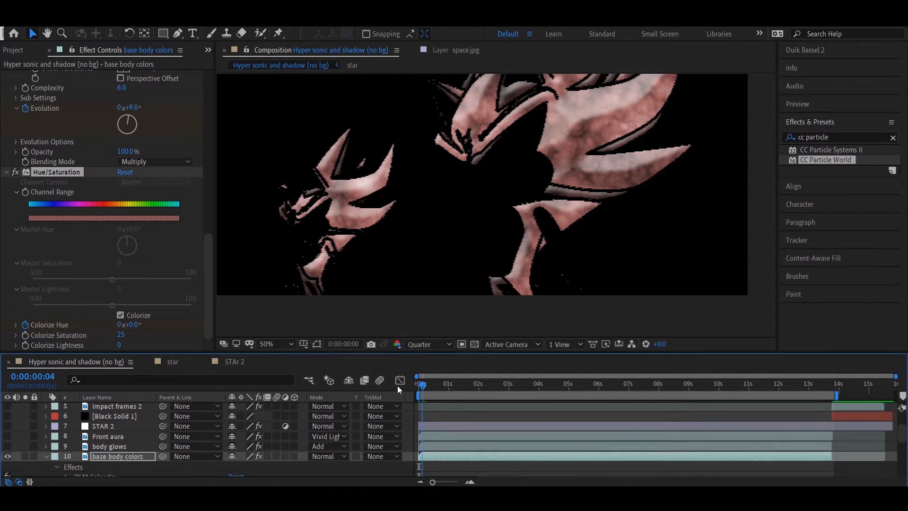
{"action": "left_click", "coordinate": [822, 387]}
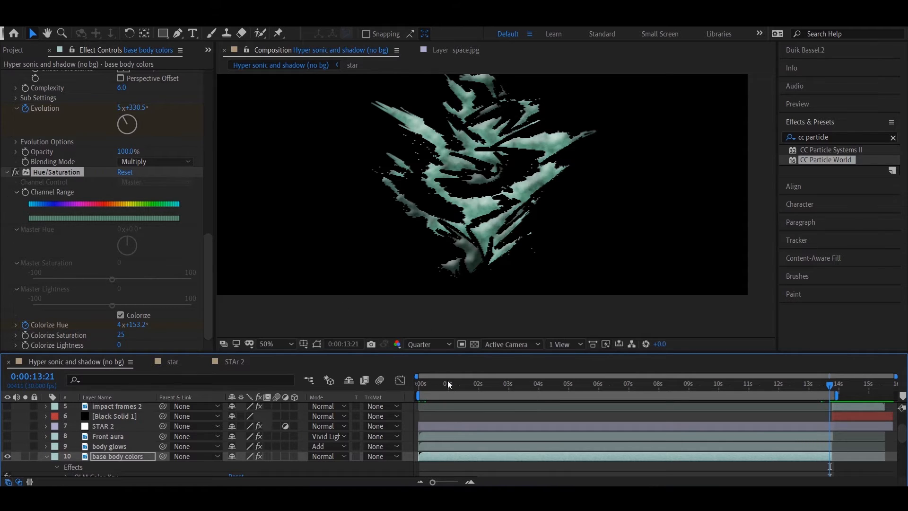
Return to the first frame and preview the color animation of the base body colors layer.
{"action": "left_click_drag", "start_coordinate": [432, 387], "coordinate": [407, 382]}
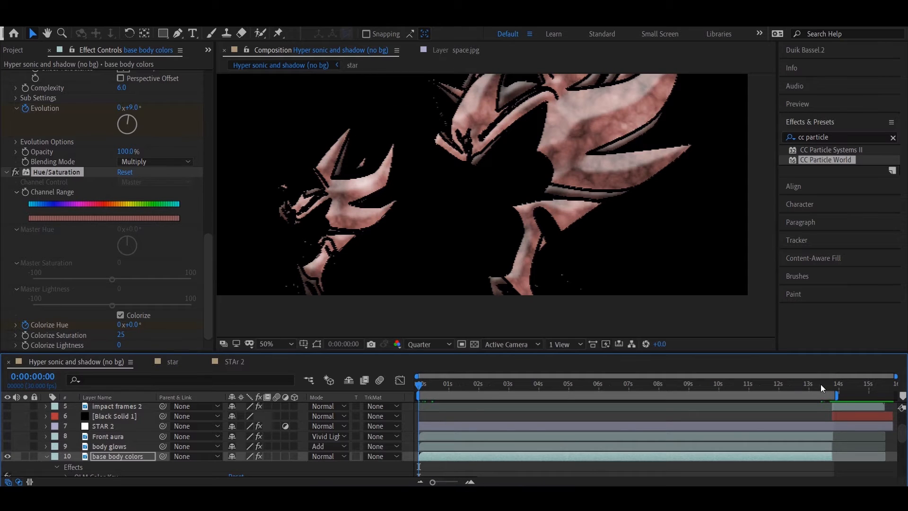
{"action": "key", "text": "space"}
{"action": "key", "text": "space"}
Check which layer styles can be added to the base body colors layer without applying one.
{"action": "scroll", "coordinate": [54, 457], "scroll_direction": "down", "scroll_amount": 3}
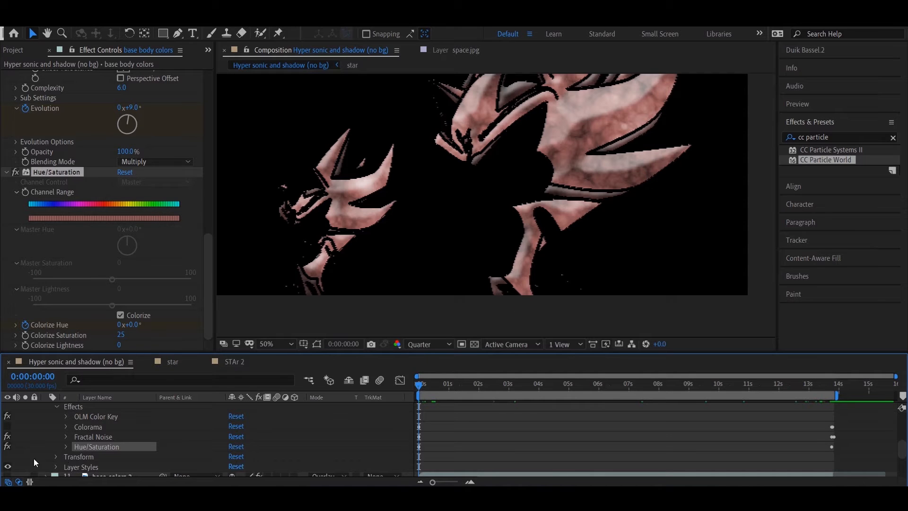
{"action": "scroll", "coordinate": [78, 448], "scroll_direction": "up", "scroll_amount": 3}
{"action": "right_click", "coordinate": [107, 454]}
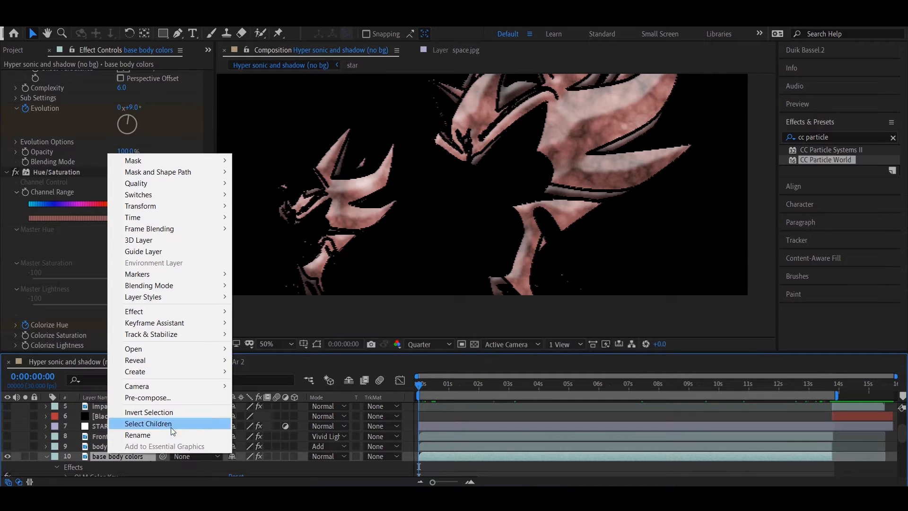
{"action": "mouse_move", "coordinate": [195, 297]}
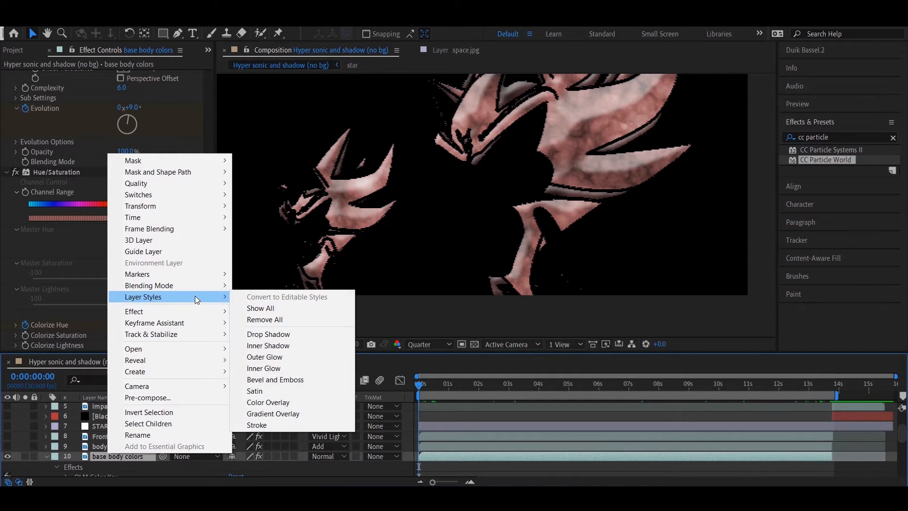
{"action": "left_click", "coordinate": [51, 473]}
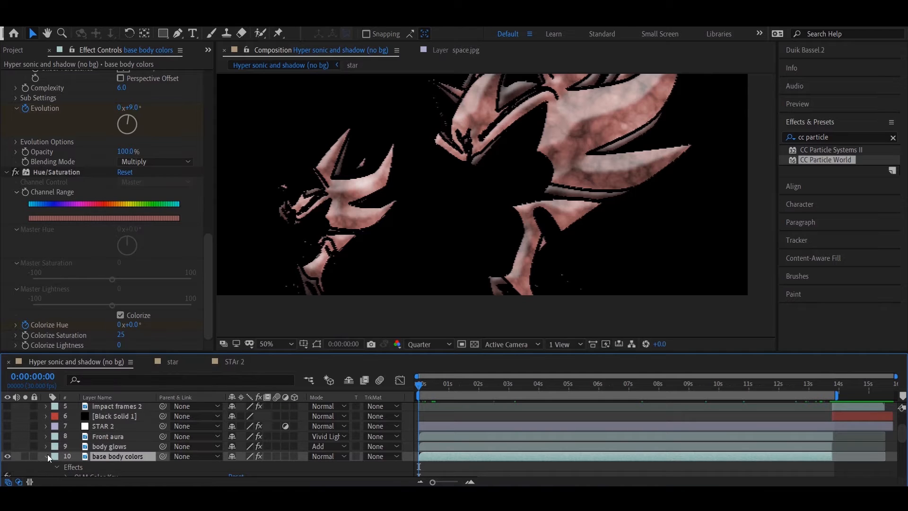
Expand the Bevel and Emboss layer style of base body colors and enlarge the timeline area to show all its settings.
{"action": "scroll", "coordinate": [51, 452], "scroll_direction": "down", "scroll_amount": 1}
{"action": "scroll", "coordinate": [52, 451], "scroll_direction": "down", "scroll_amount": 2}
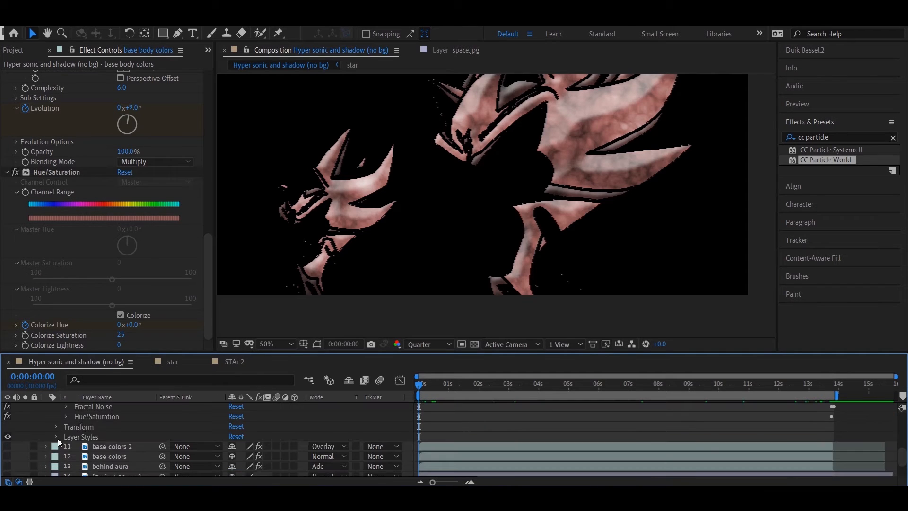
{"action": "left_click", "coordinate": [57, 438]}
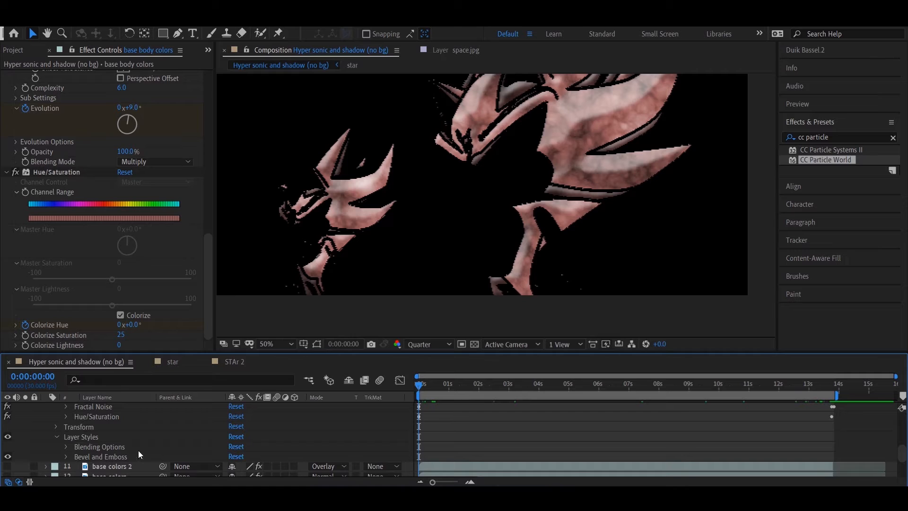
{"action": "left_click", "coordinate": [65, 456]}
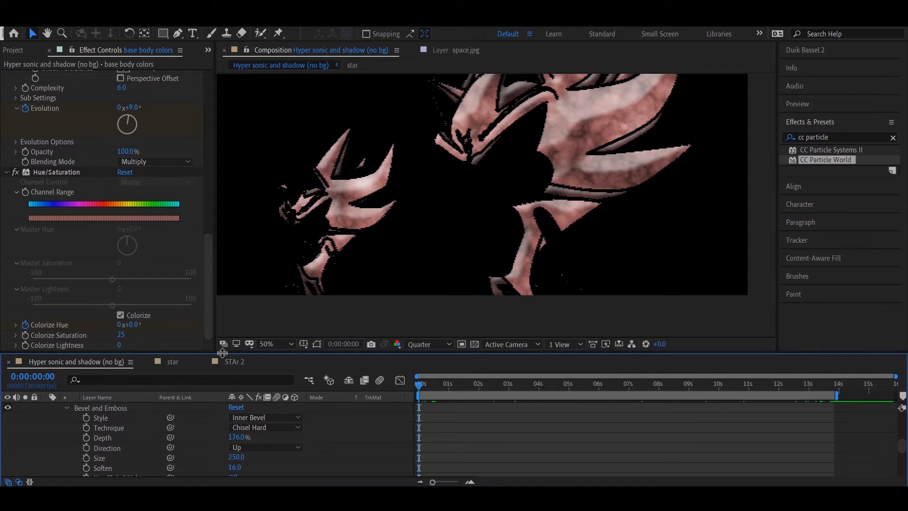
{"action": "left_click_drag", "start_coordinate": [222, 352], "coordinate": [234, 240]}
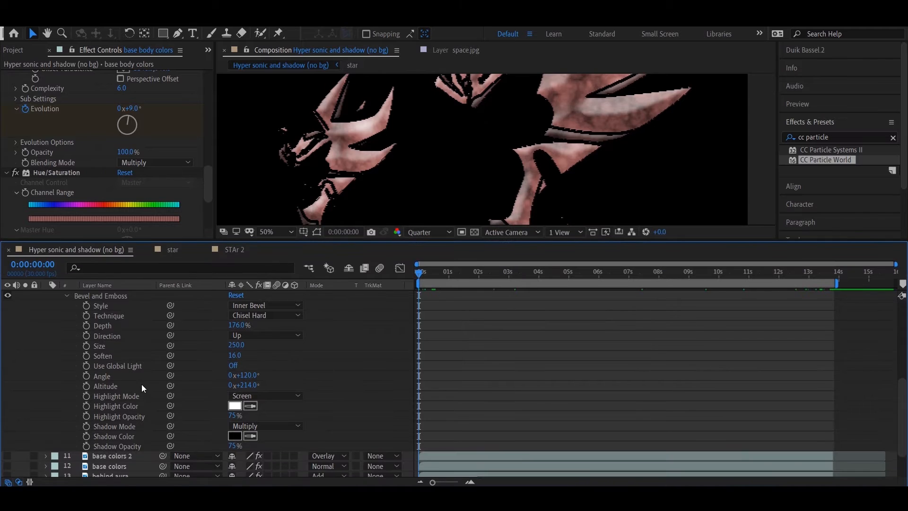
{"action": "scroll", "coordinate": [141, 384], "scroll_direction": "up", "scroll_amount": 1}
{"action": "scroll", "coordinate": [145, 382], "scroll_direction": "down", "scroll_amount": 1}
Check the Style and Technique options of Bevel and Emboss without changing them.
{"action": "left_click", "coordinate": [271, 309]}
{"action": "left_click", "coordinate": [206, 344]}
{"action": "left_click", "coordinate": [257, 316]}
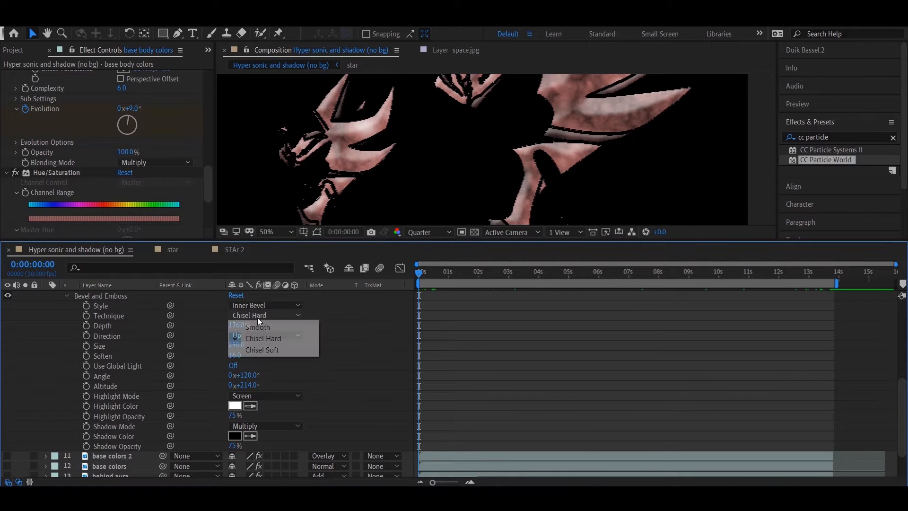
{"action": "left_click", "coordinate": [203, 362]}
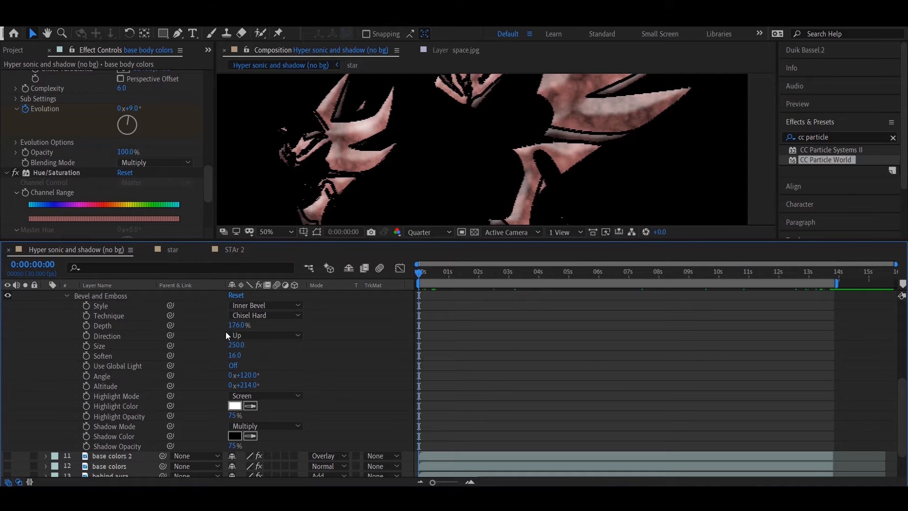
Try the Down direction for Bevel and Emboss, and restore it to Up.
{"action": "left_click", "coordinate": [249, 334]}
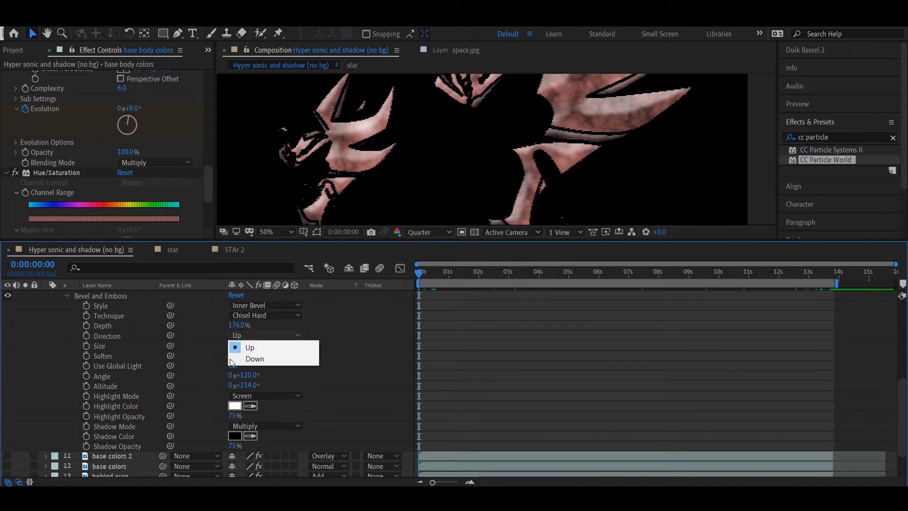
{"action": "left_click", "coordinate": [248, 361]}
{"action": "left_click", "coordinate": [267, 335]}
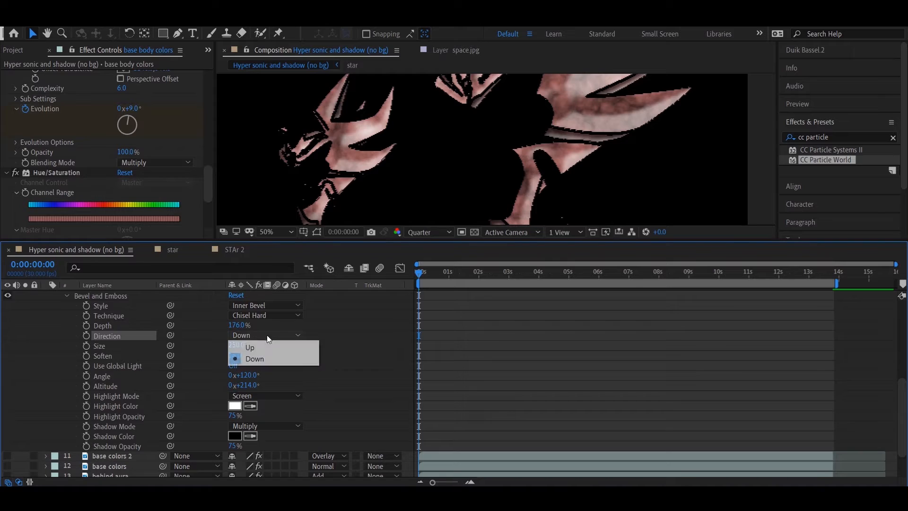
{"action": "left_click", "coordinate": [268, 349]}
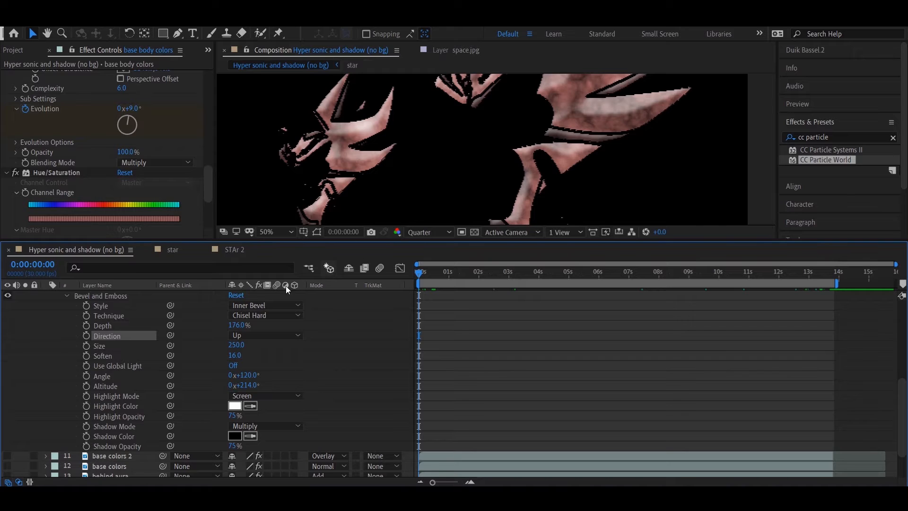
Toggle Use Global Light on and off again for Bevel and Emboss.
{"action": "left_click", "coordinate": [236, 359]}
{"action": "left_click", "coordinate": [233, 366]}
{"action": "left_click", "coordinate": [234, 366]}
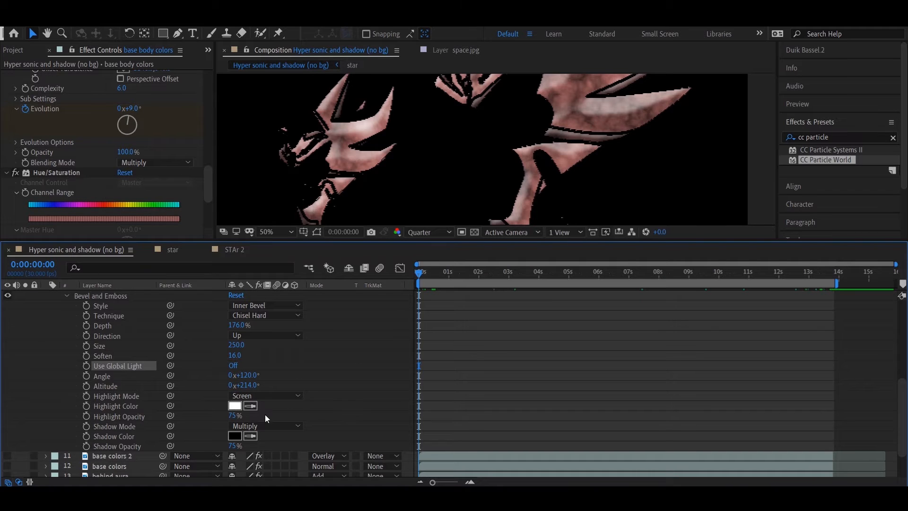
Check the Highlight Mode options and review the remaining Bevel and Emboss settings.
{"action": "left_click", "coordinate": [280, 396]}
{"action": "left_click", "coordinate": [205, 407]}
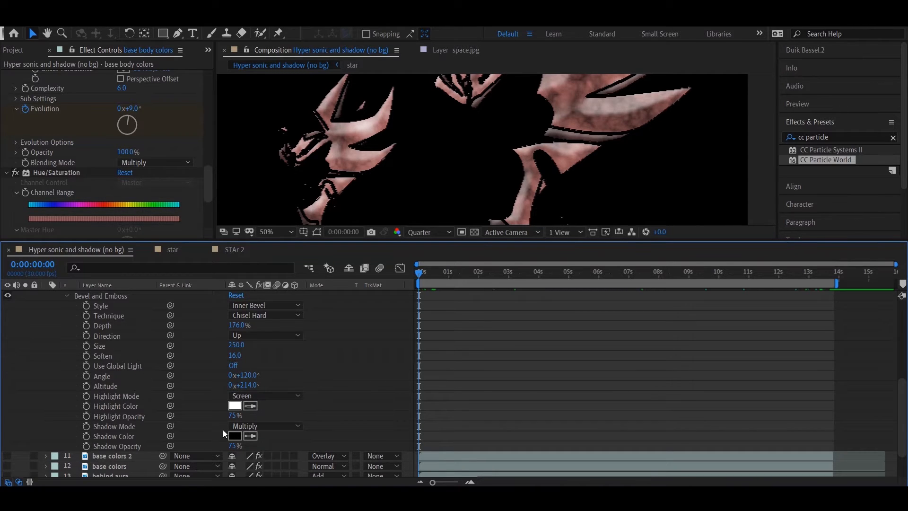
{"action": "scroll", "coordinate": [212, 426], "scroll_direction": "up", "scroll_amount": 3}
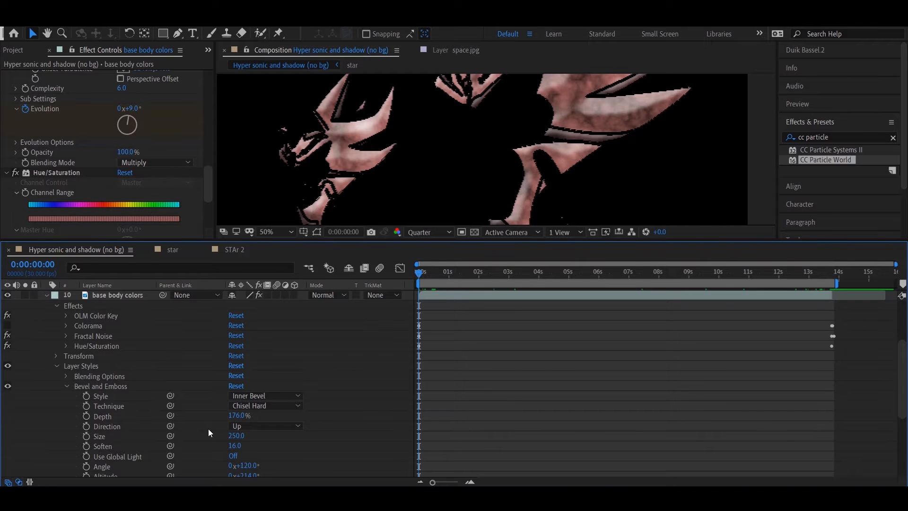
{"action": "scroll", "coordinate": [208, 429], "scroll_direction": "down", "scroll_amount": 4}
{"action": "scroll", "coordinate": [208, 429], "scroll_direction": "up", "scroll_amount": 2}
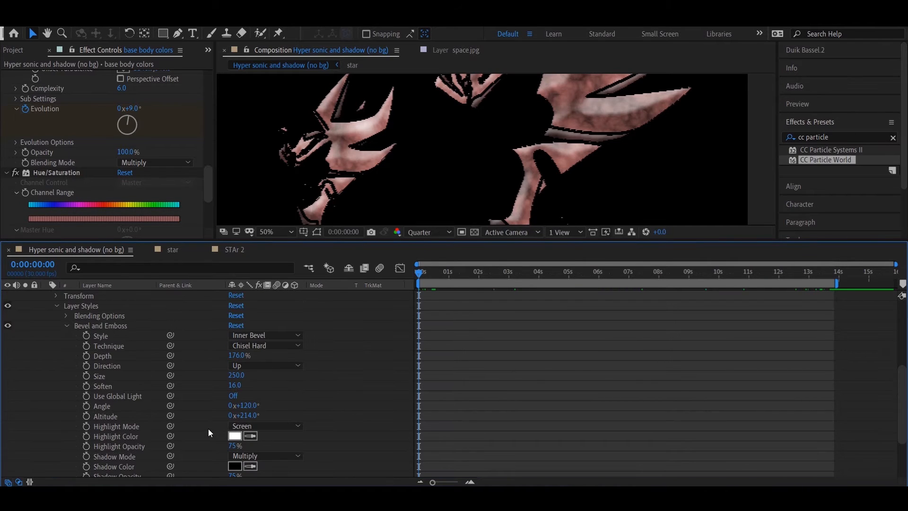
{"action": "scroll", "coordinate": [208, 428], "scroll_direction": "up", "scroll_amount": 3}
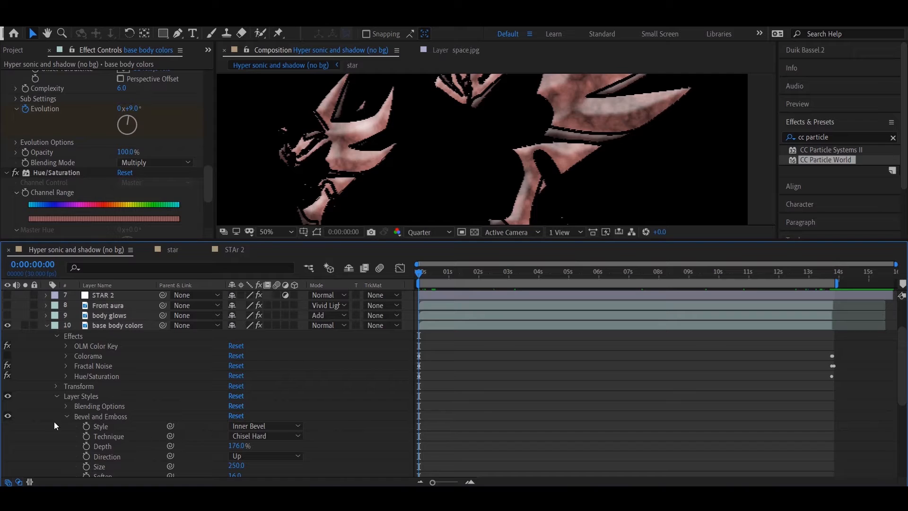
Toggle the layer styles of base body colors off and on repeatedly to compare the characters with and without the bevel.
{"action": "scroll", "coordinate": [439, 127], "scroll_direction": "down", "scroll_amount": 2}
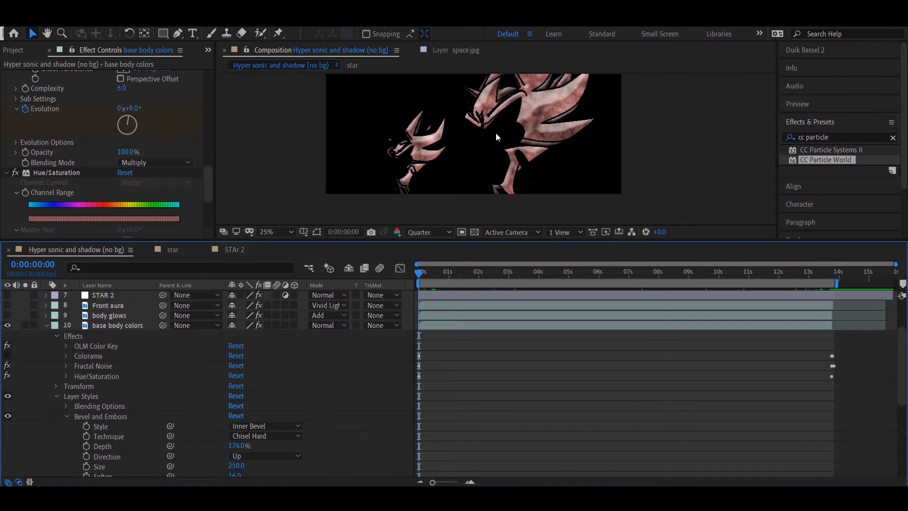
{"action": "left_click_drag", "start_coordinate": [508, 119], "coordinate": [498, 145]}
{"action": "key", "text": "v"}
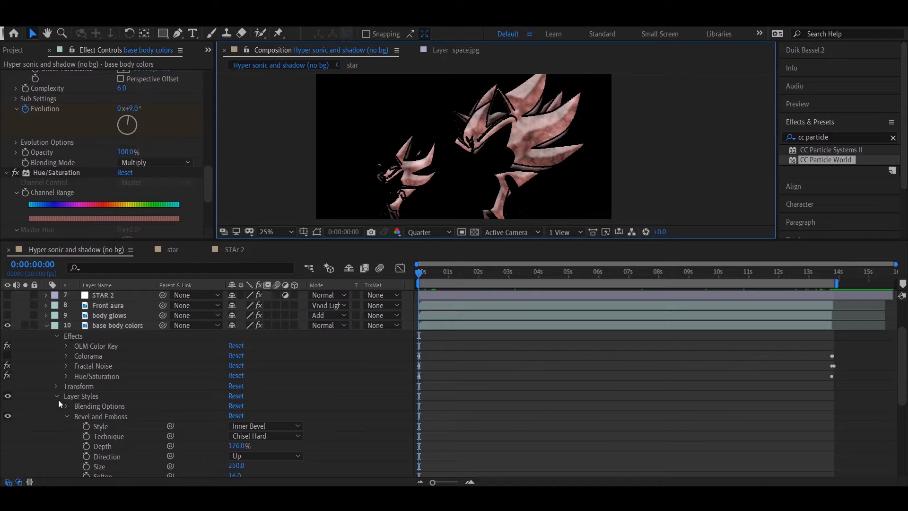
{"action": "left_click", "coordinate": [9, 397]}
{"action": "left_click", "coordinate": [9, 398]}
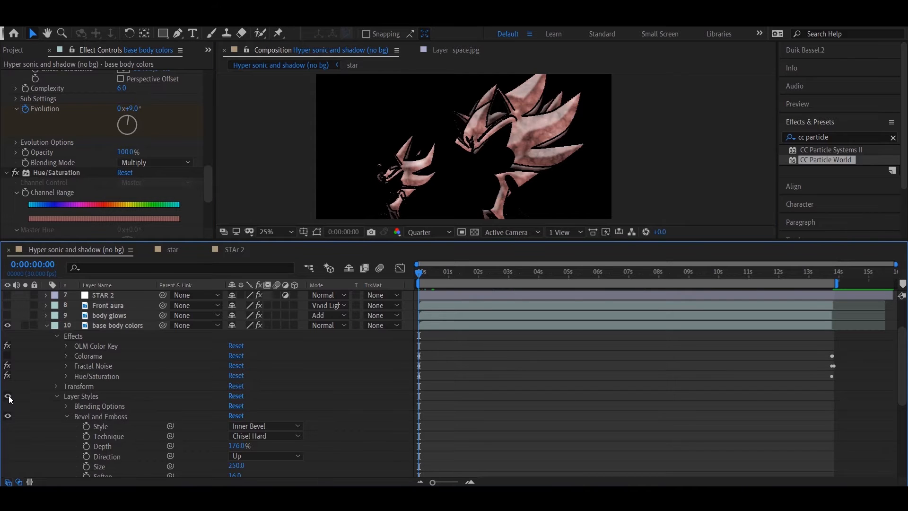
{"action": "left_click", "coordinate": [8, 398]}
{"action": "left_click", "coordinate": [8, 397]}
{"action": "left_click", "coordinate": [9, 397]}
{"action": "left_click", "coordinate": [8, 397]}
Collapse and hide the base body colors layer, and show and expand the body glows layer instead.
{"action": "left_click", "coordinate": [46, 326]}
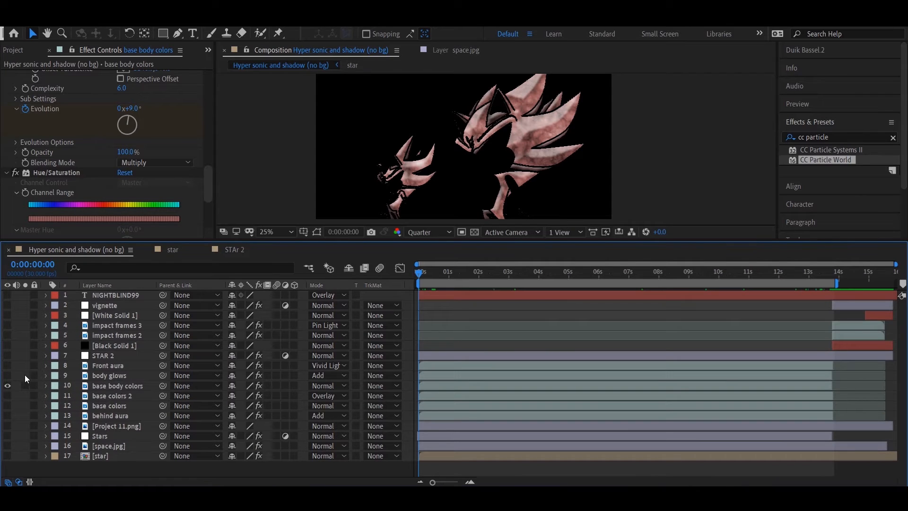
{"action": "left_click", "coordinate": [7, 375]}
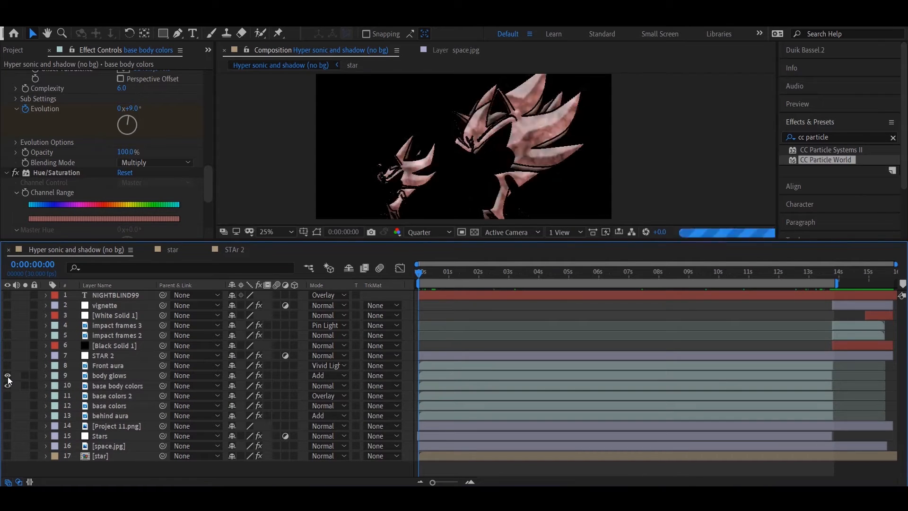
{"action": "left_click", "coordinate": [7, 386]}
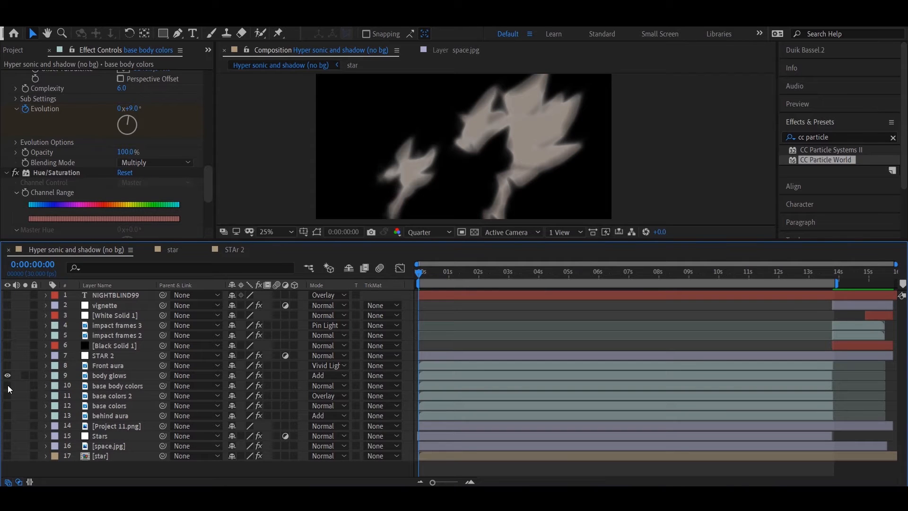
{"action": "left_click", "coordinate": [112, 376]}
{"action": "left_click", "coordinate": [46, 376]}
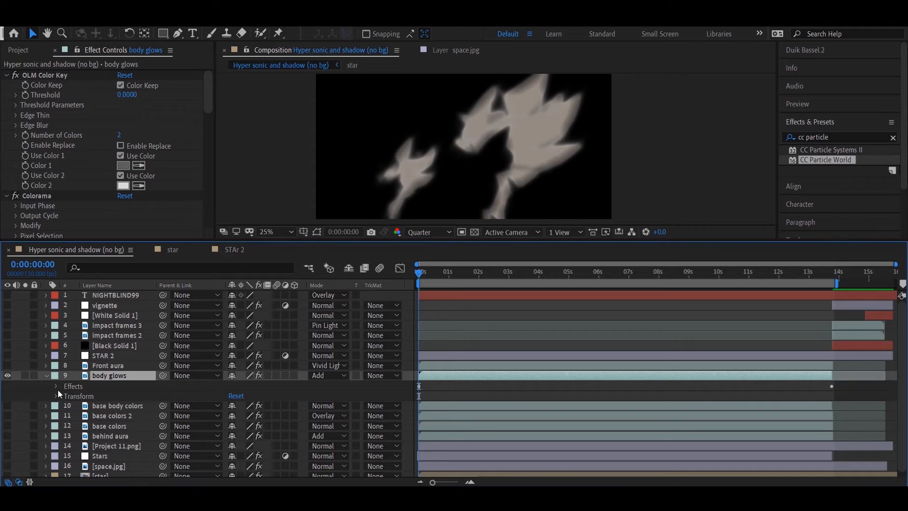
Examine the effects on body glows, including OLM Color Key, Colorama, Fast Box Blur, OLM KiraKira and Distance Gradation.
{"action": "scroll", "coordinate": [73, 144], "scroll_direction": "down", "scroll_amount": 15}
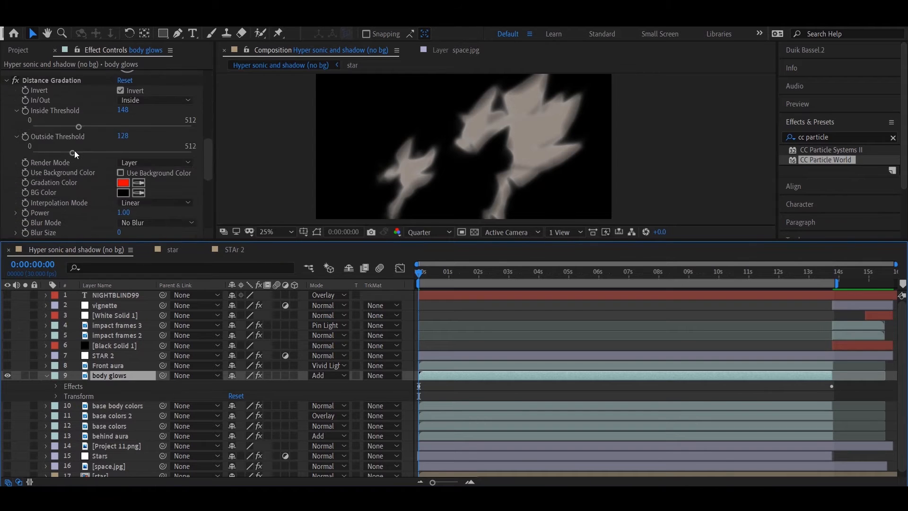
{"action": "scroll", "coordinate": [75, 154], "scroll_direction": "up", "scroll_amount": 8}
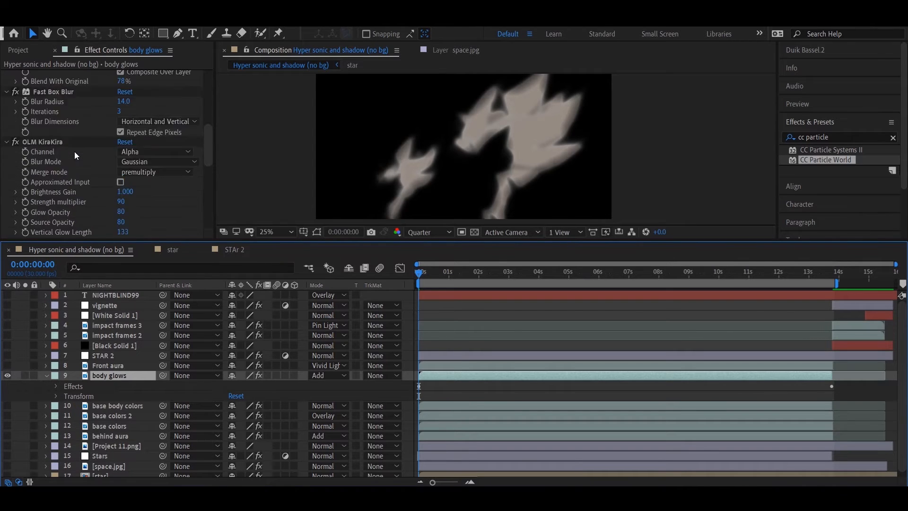
{"action": "scroll", "coordinate": [74, 151], "scroll_direction": "up", "scroll_amount": 3}
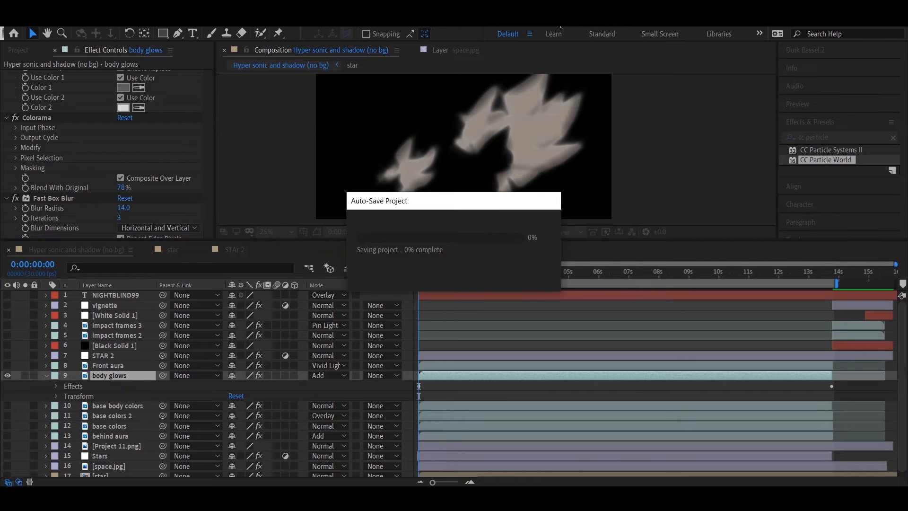
{"action": "scroll", "coordinate": [59, 175], "scroll_direction": "down", "scroll_amount": 1}
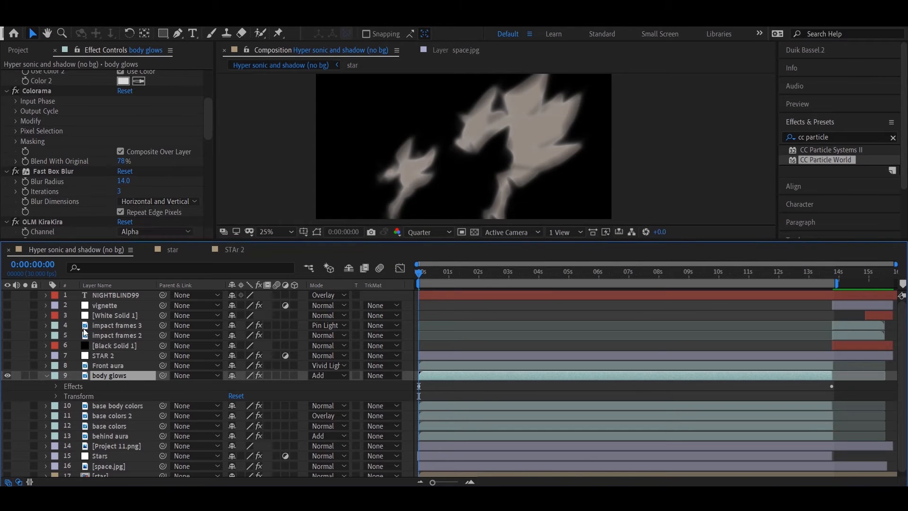
{"action": "scroll", "coordinate": [87, 167], "scroll_direction": "down", "scroll_amount": 5}
{"action": "scroll", "coordinate": [87, 168], "scroll_direction": "down", "scroll_amount": 5}
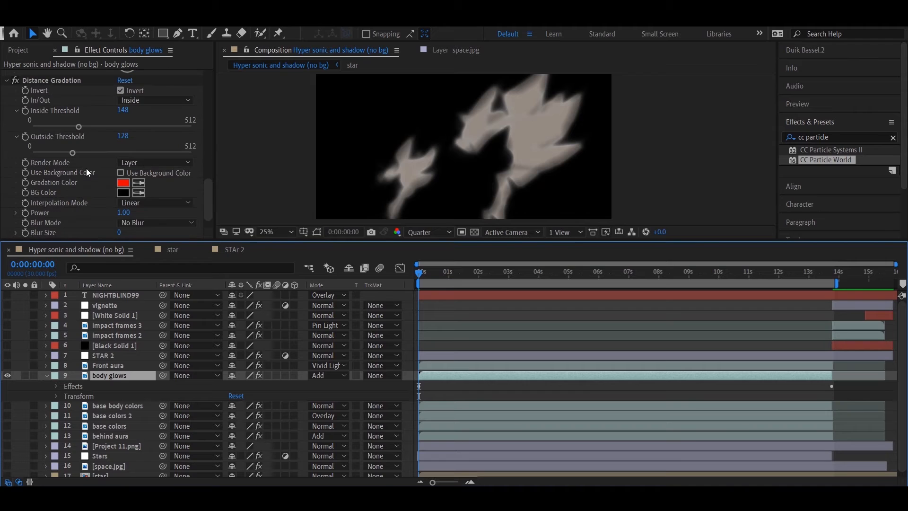
{"action": "left_click", "coordinate": [103, 405]}
{"action": "left_click", "coordinate": [114, 376]}
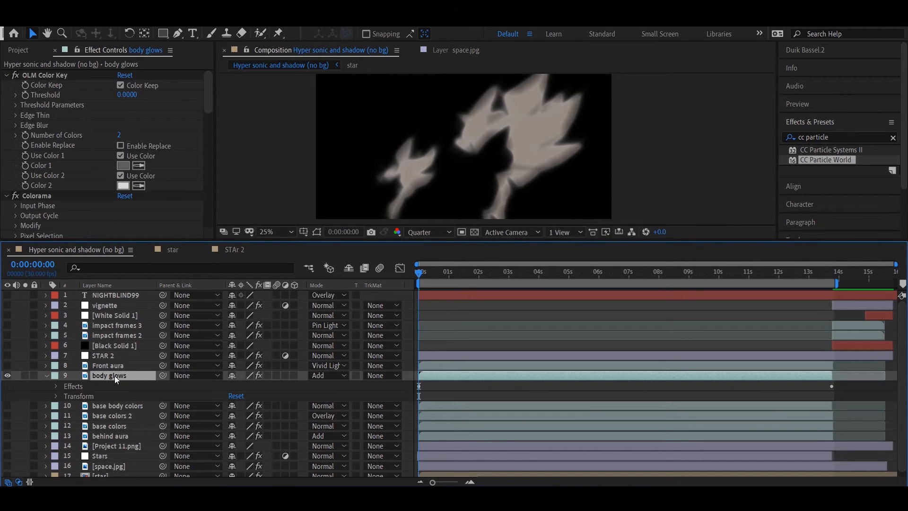
{"action": "scroll", "coordinate": [100, 152], "scroll_direction": "down", "scroll_amount": 3}
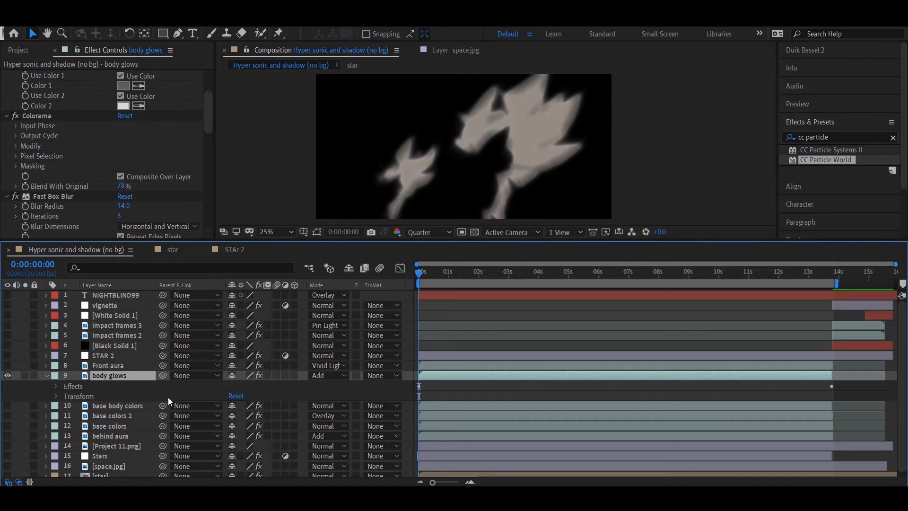
{"action": "scroll", "coordinate": [15, 217], "scroll_direction": "down", "scroll_amount": 10}
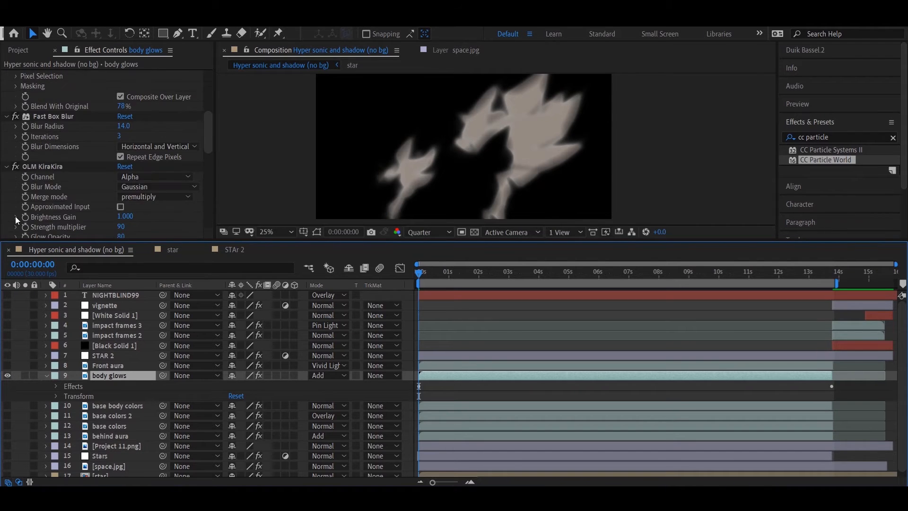
{"action": "scroll", "coordinate": [39, 219], "scroll_direction": "up", "scroll_amount": 8}
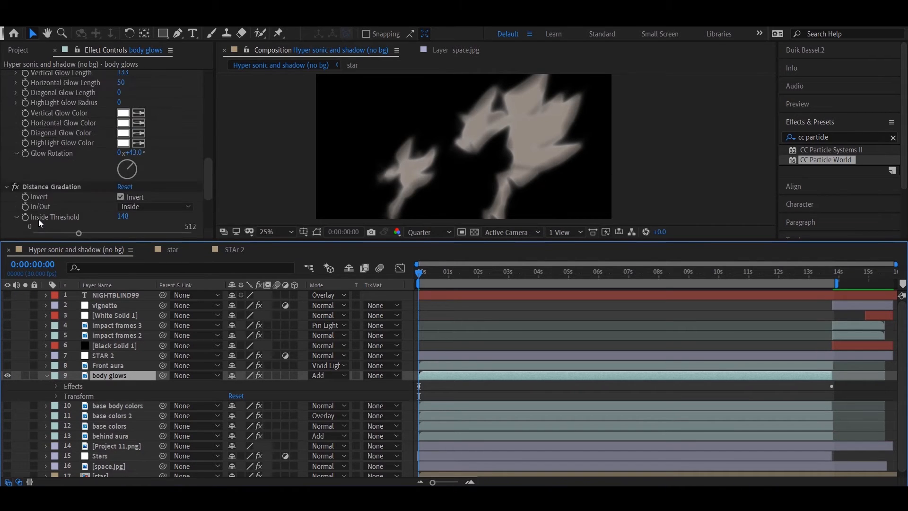
Toggle OLM KiraKira on the body glows layer off and on to compare the glow.
{"action": "left_click", "coordinate": [13, 114]}
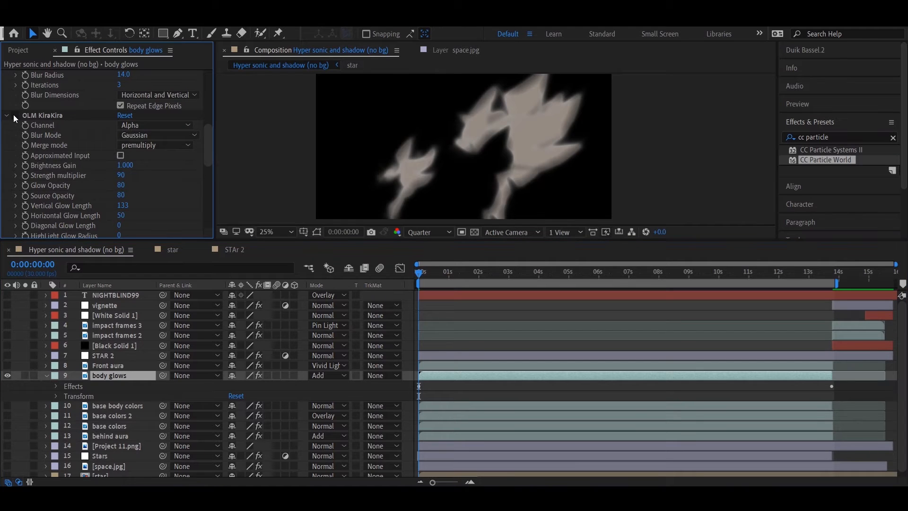
{"action": "left_click", "coordinate": [14, 115]}
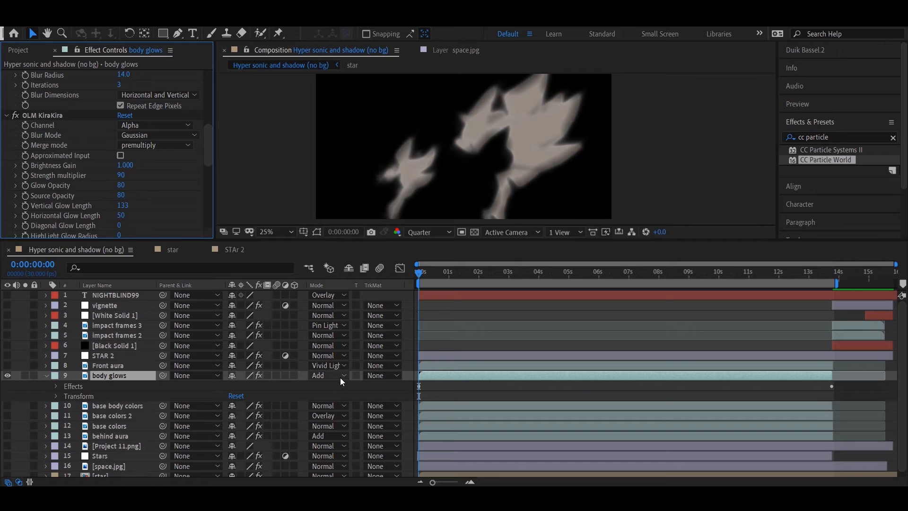
Try the body glows layer at 100% opacity and undo the change.
{"action": "left_click", "coordinate": [55, 396]}
{"action": "scroll", "coordinate": [26, 401], "scroll_direction": "down", "scroll_amount": 2}
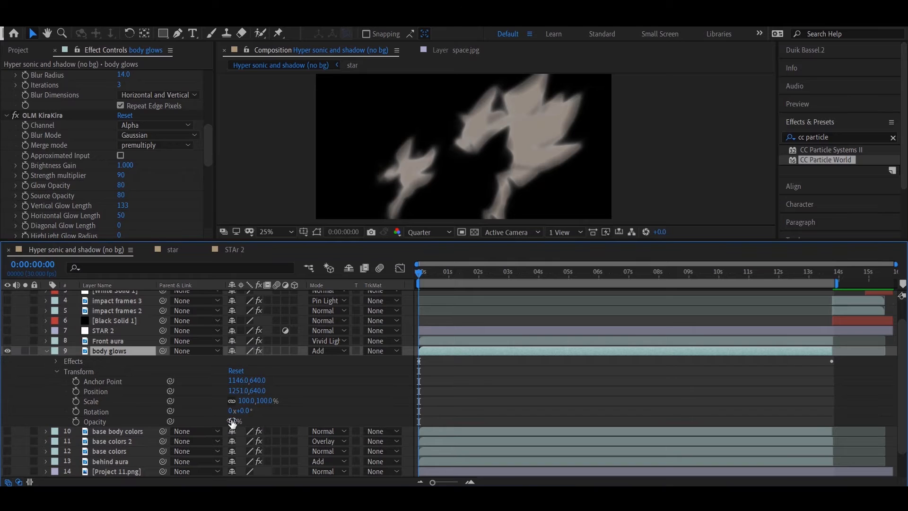
{"action": "left_click_drag", "start_coordinate": [232, 421], "coordinate": [270, 420]}
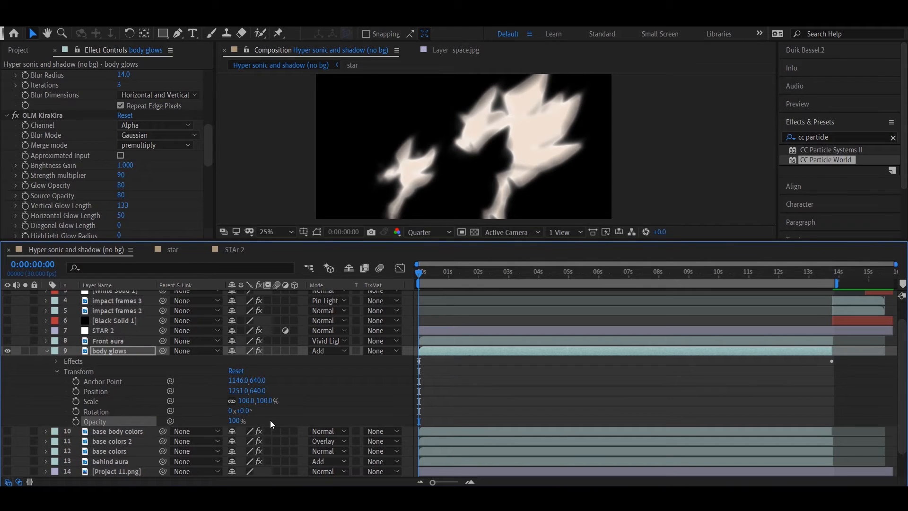
{"action": "key", "text": "z"}
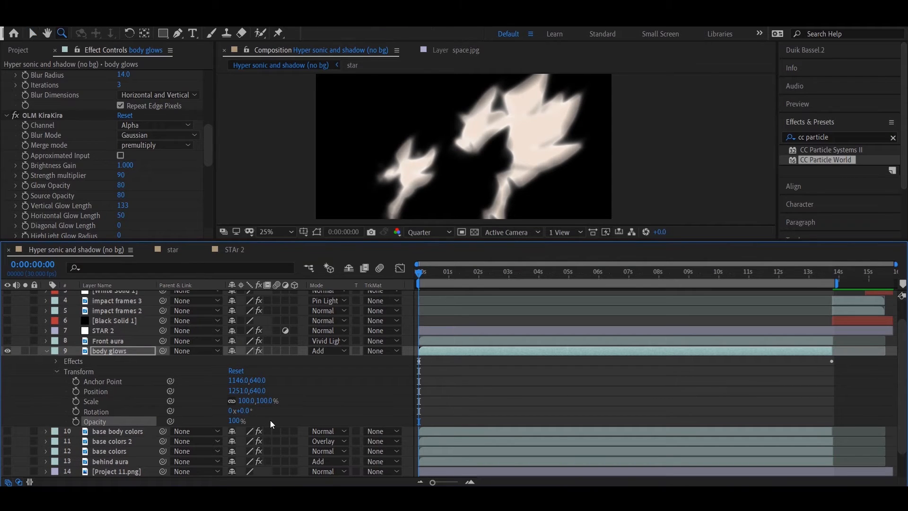
{"action": "key", "text": "ctrl+z"}
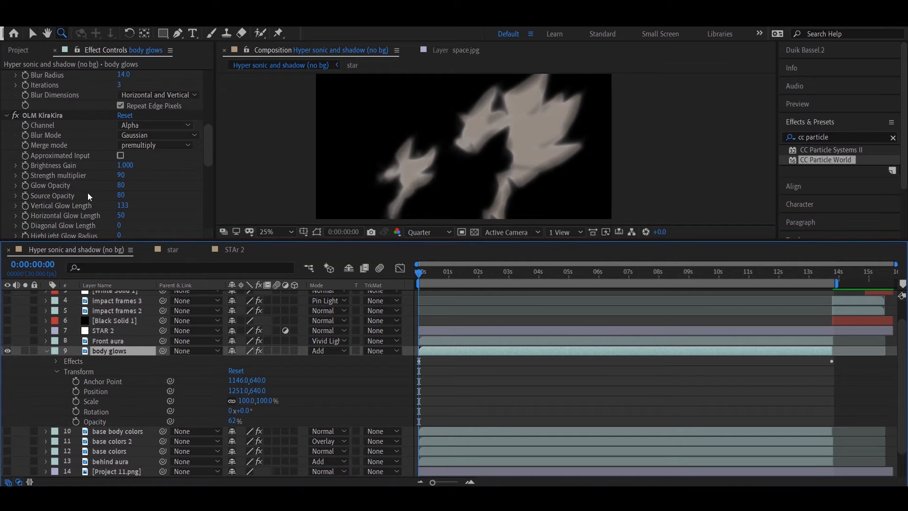
Enlarge the effects area and examine the Distance Gradation, OLM KiraKira, Fast Box Blur, Colorama and OLM Color Key settings on body glows.
{"action": "scroll", "coordinate": [61, 154], "scroll_direction": "down", "scroll_amount": 8}
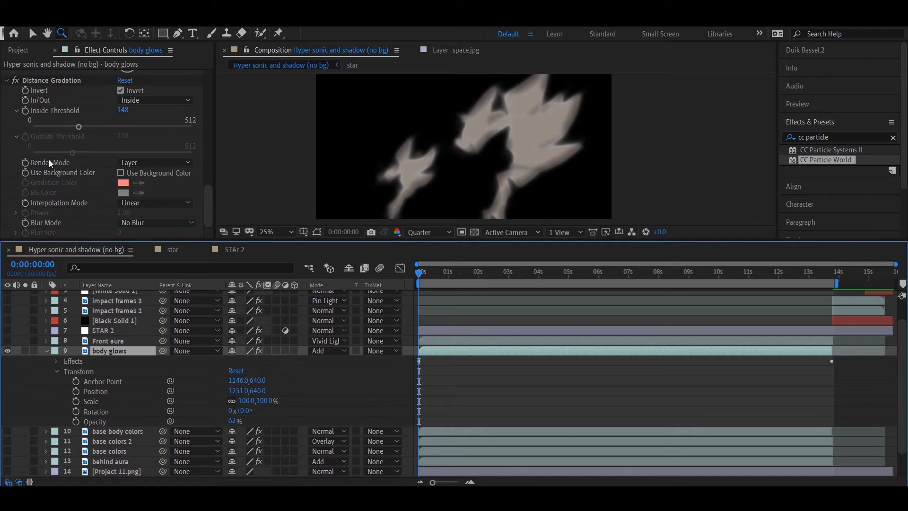
{"action": "scroll", "coordinate": [60, 214], "scroll_direction": "up", "scroll_amount": 2}
{"action": "scroll", "coordinate": [66, 162], "scroll_direction": "up", "scroll_amount": 5}
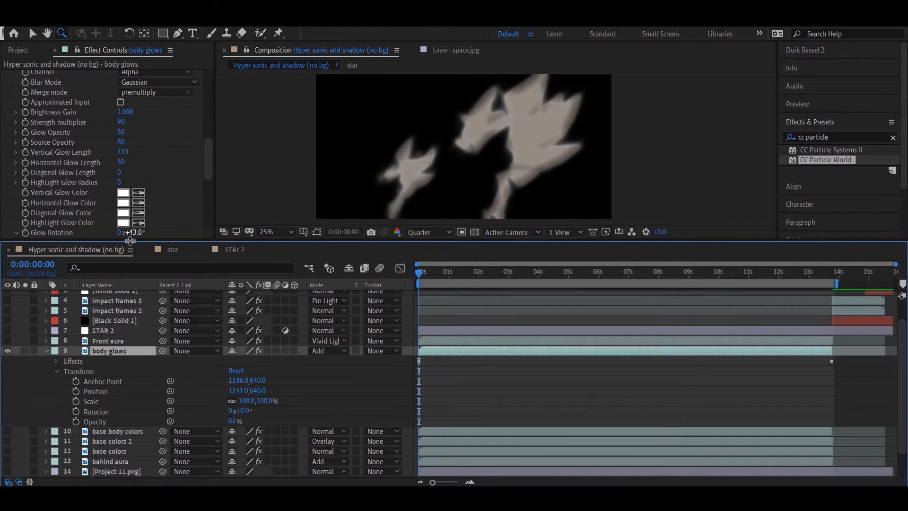
{"action": "left_click_drag", "start_coordinate": [130, 241], "coordinate": [129, 294]}
{"action": "scroll", "coordinate": [76, 240], "scroll_direction": "down", "scroll_amount": 4}
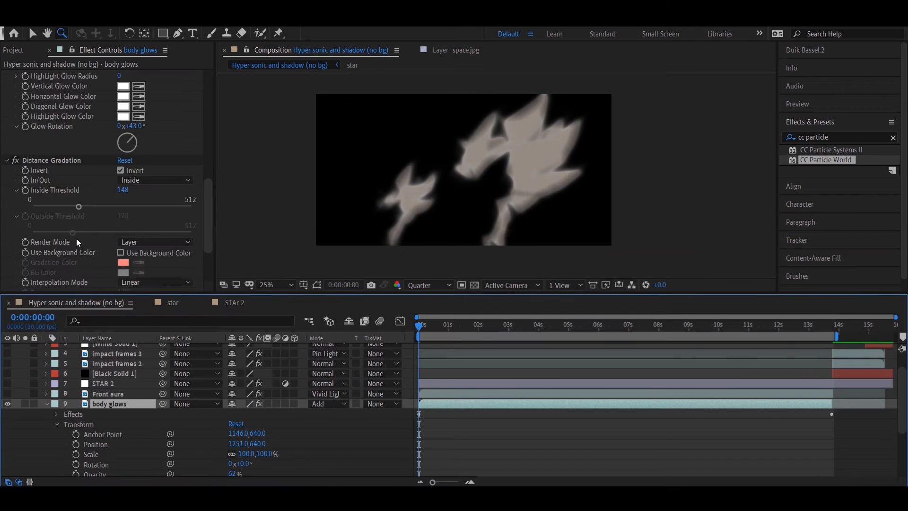
{"action": "scroll", "coordinate": [78, 241], "scroll_direction": "down", "scroll_amount": 1}
{"action": "scroll", "coordinate": [77, 241], "scroll_direction": "up", "scroll_amount": 5}
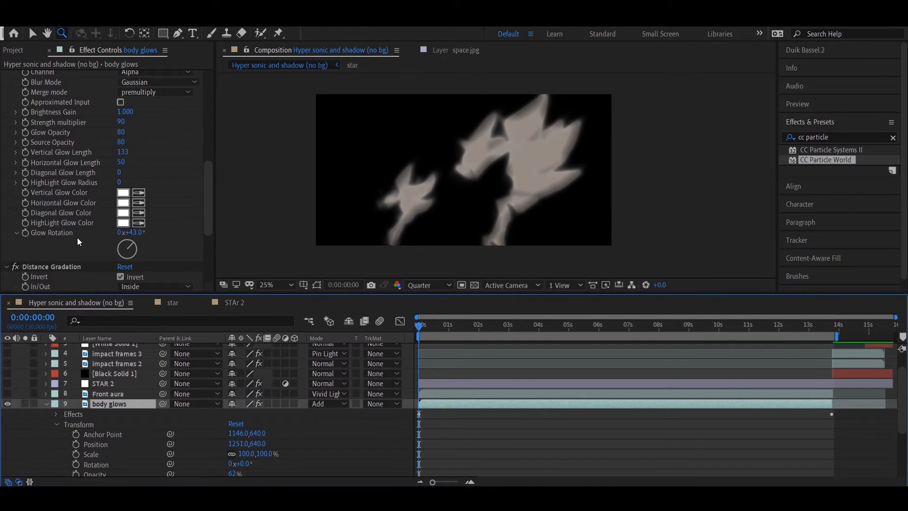
{"action": "scroll", "coordinate": [77, 237], "scroll_direction": "up", "scroll_amount": 1}
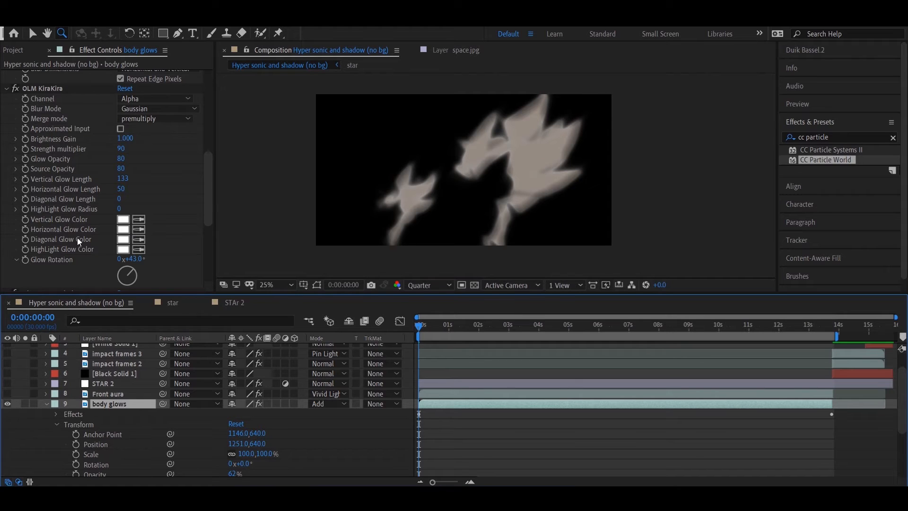
{"action": "scroll", "coordinate": [77, 238], "scroll_direction": "up", "scroll_amount": 1}
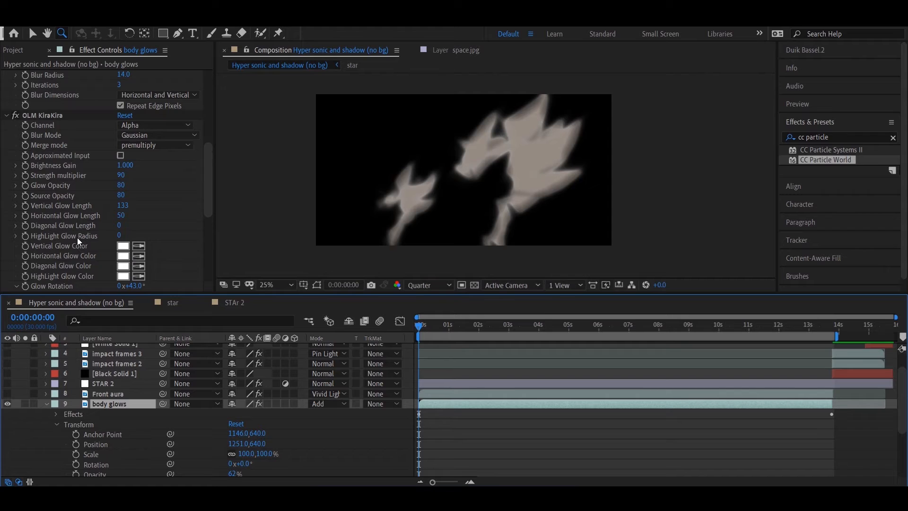
{"action": "scroll", "coordinate": [78, 237], "scroll_direction": "up", "scroll_amount": 5}
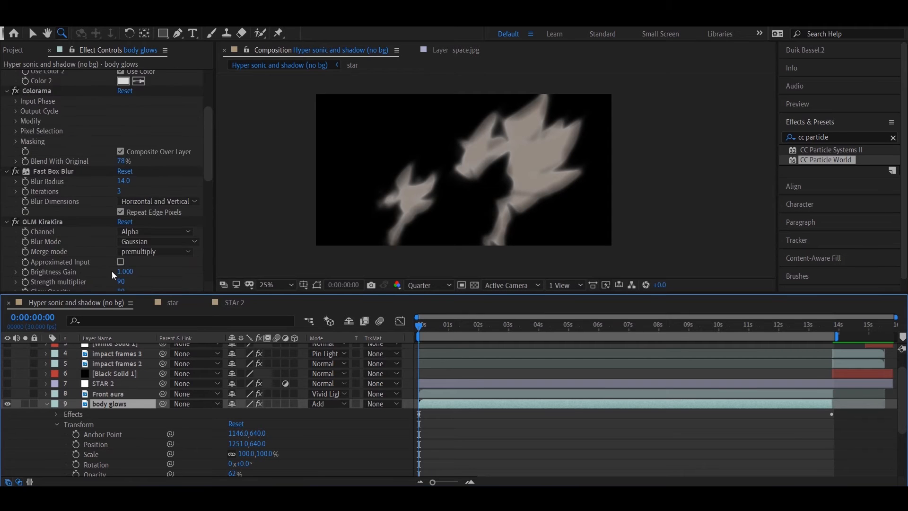
{"action": "scroll", "coordinate": [30, 177], "scroll_direction": "up", "scroll_amount": 3}
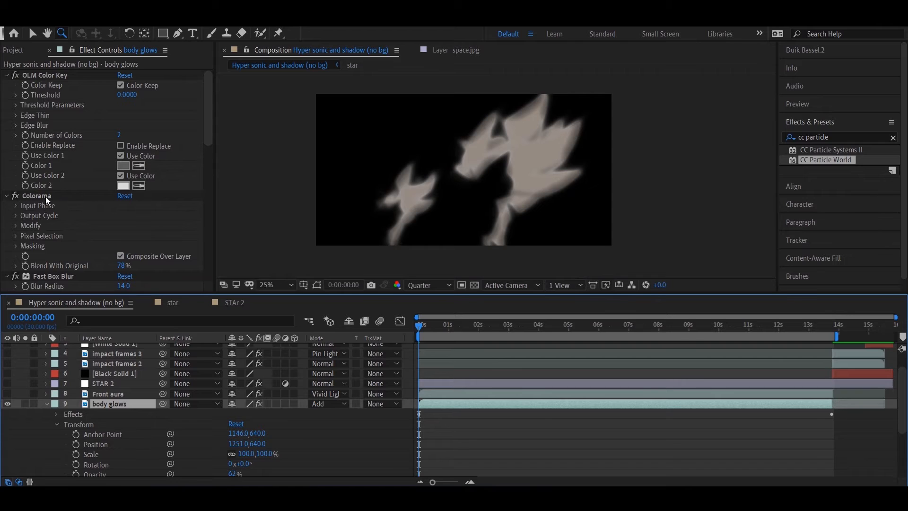
Compare body glows with Colorama off and on, and review the rest of its effect stack.
{"action": "left_click", "coordinate": [15, 198]}
{"action": "left_click", "coordinate": [15, 197]}
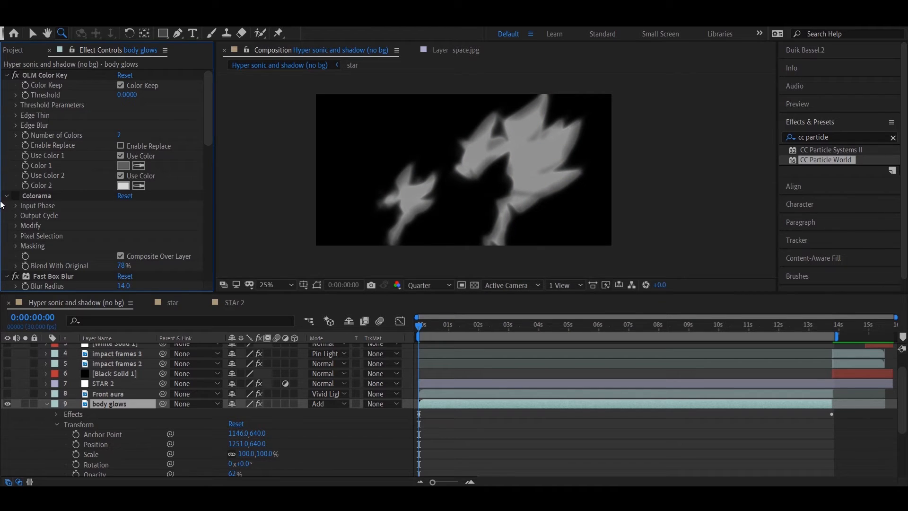
{"action": "scroll", "coordinate": [22, 196], "scroll_direction": "down", "scroll_amount": 3}
{"action": "scroll", "coordinate": [28, 198], "scroll_direction": "up", "scroll_amount": 2}
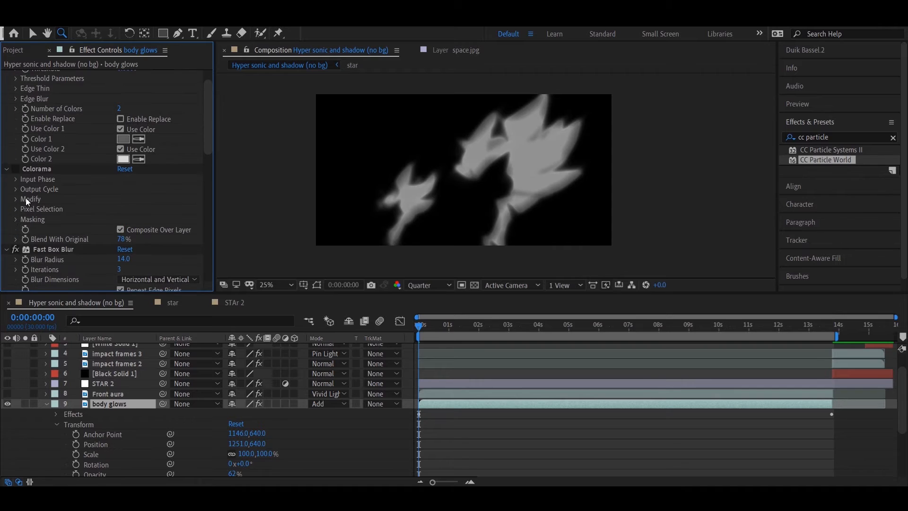
{"action": "left_click", "coordinate": [15, 169]}
{"action": "scroll", "coordinate": [52, 214], "scroll_direction": "down", "scroll_amount": 10}
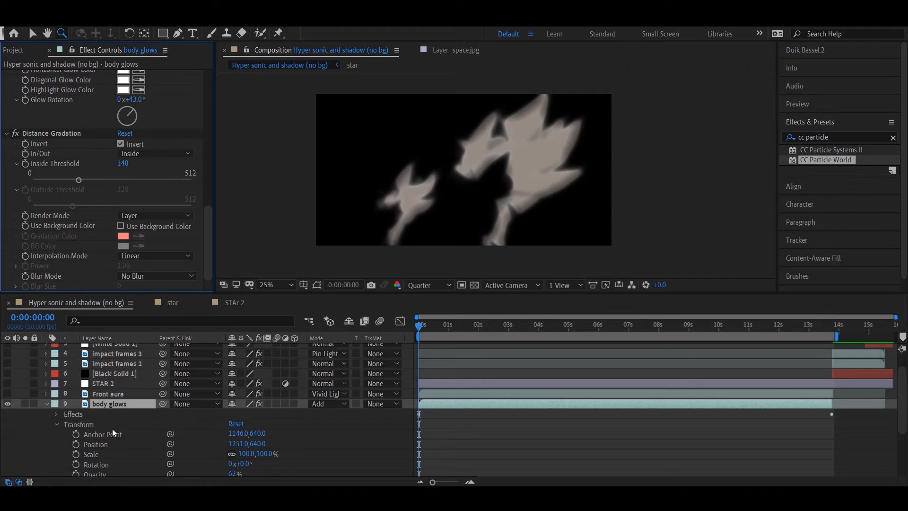
{"action": "scroll", "coordinate": [104, 180], "scroll_direction": "up", "scroll_amount": 8}
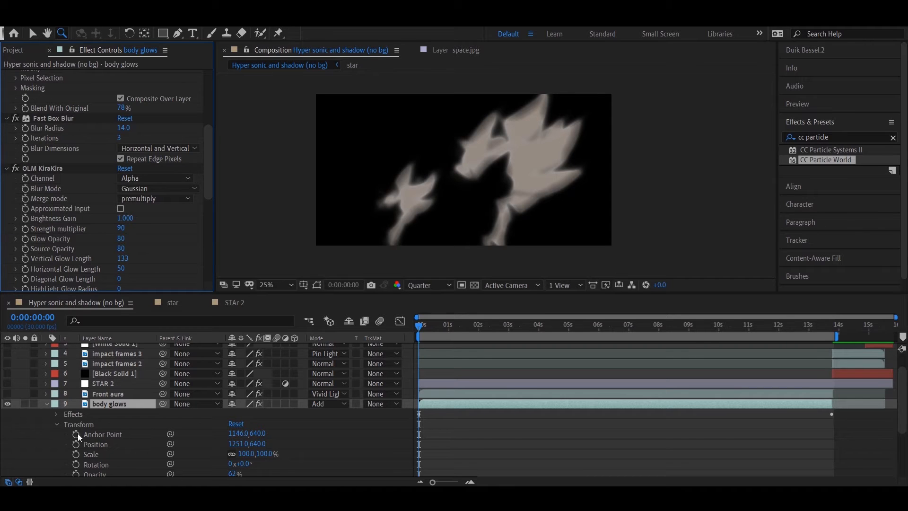
Collapse body glows, show base body colors, base colors 2 and base colors, and view the composite at Full resolution and 50% zoom.
{"action": "left_click", "coordinate": [46, 404]}
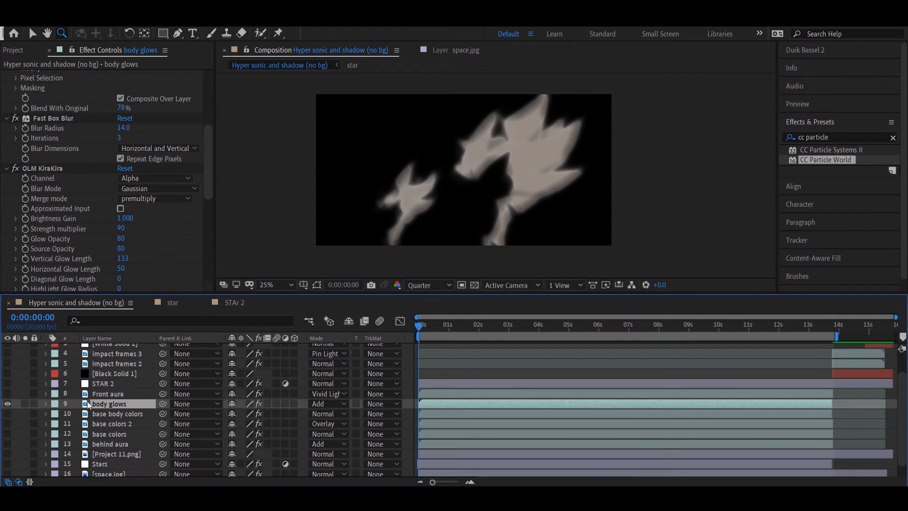
{"action": "left_click_drag", "start_coordinate": [7, 414], "coordinate": [6, 434]}
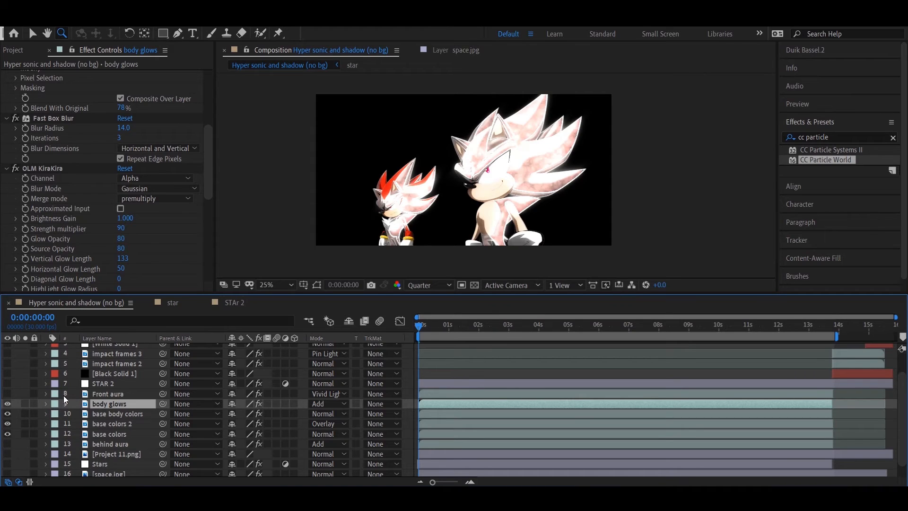
{"action": "left_click", "coordinate": [447, 284]}
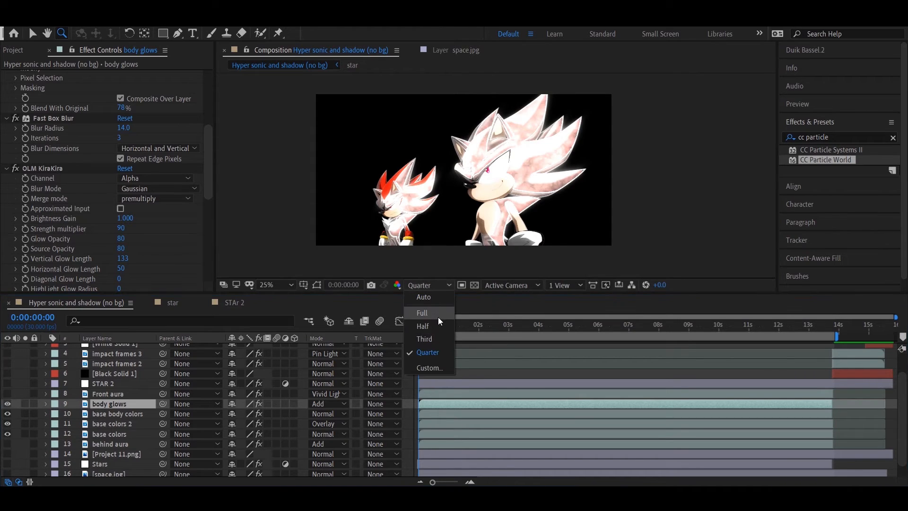
{"action": "left_click", "coordinate": [438, 316]}
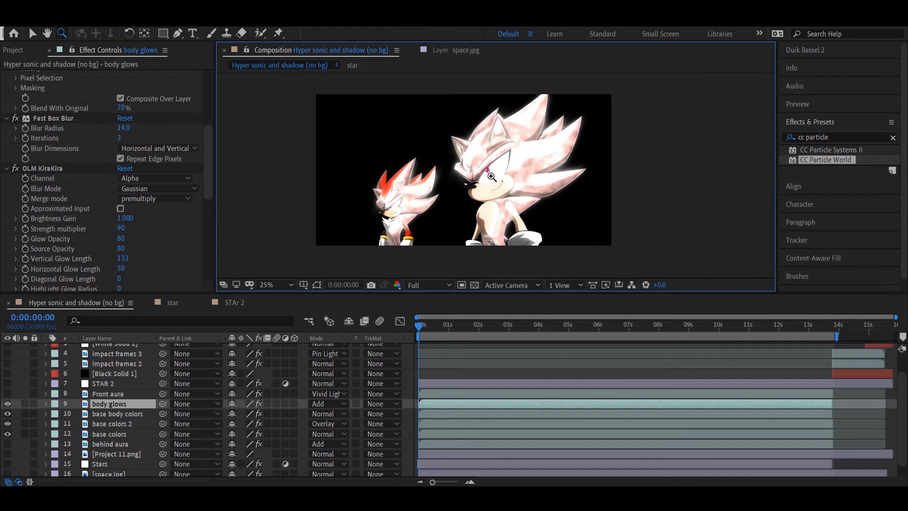
{"action": "left_click", "coordinate": [496, 185]}
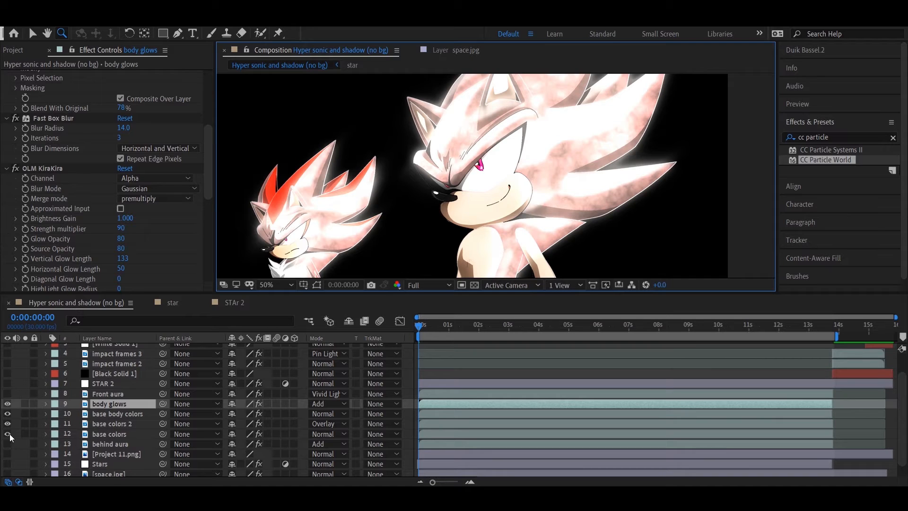
Hide the base colors, base colors 2, base body colors and body glows layers.
{"action": "left_click_drag", "start_coordinate": [8, 434], "coordinate": [8, 408]}
{"action": "left_click", "coordinate": [7, 405]}
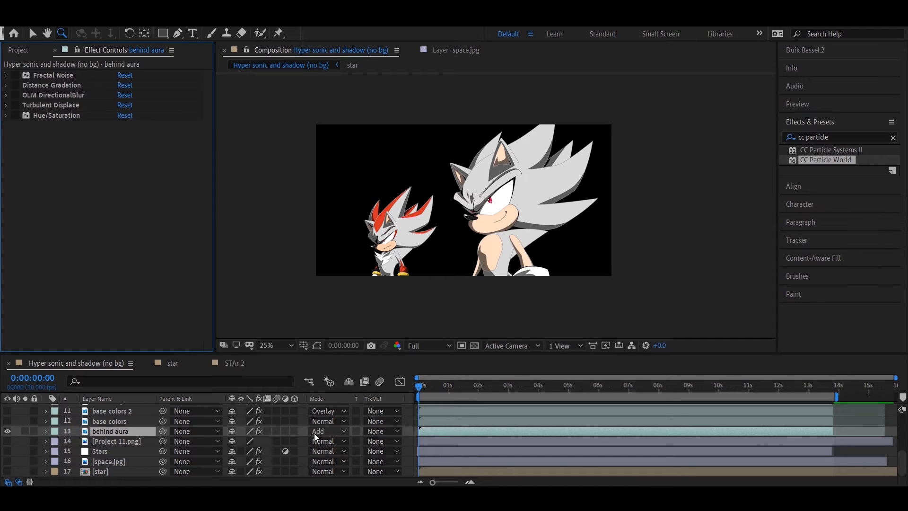
Enable Fractal Noise on the behind aura layer and review its Fractal Type and Noise Type options.
{"action": "left_click", "coordinate": [15, 75]}
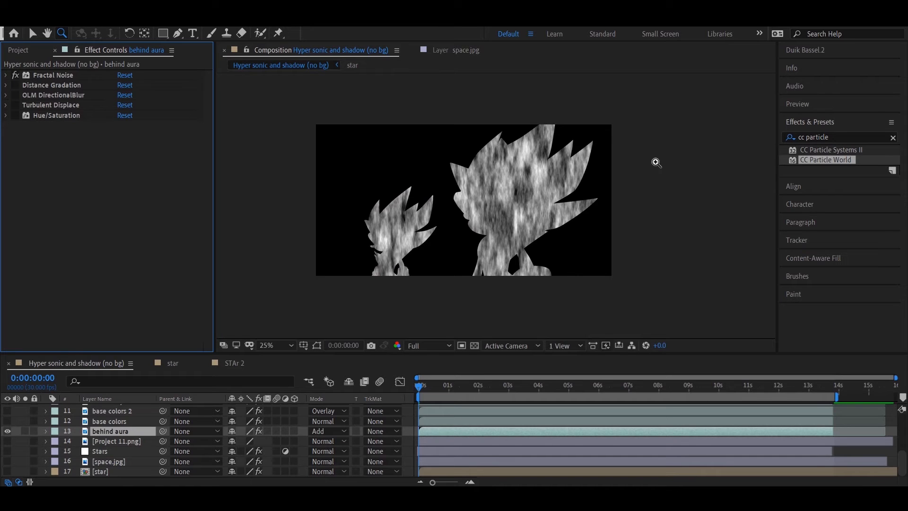
{"action": "left_click", "coordinate": [6, 76]}
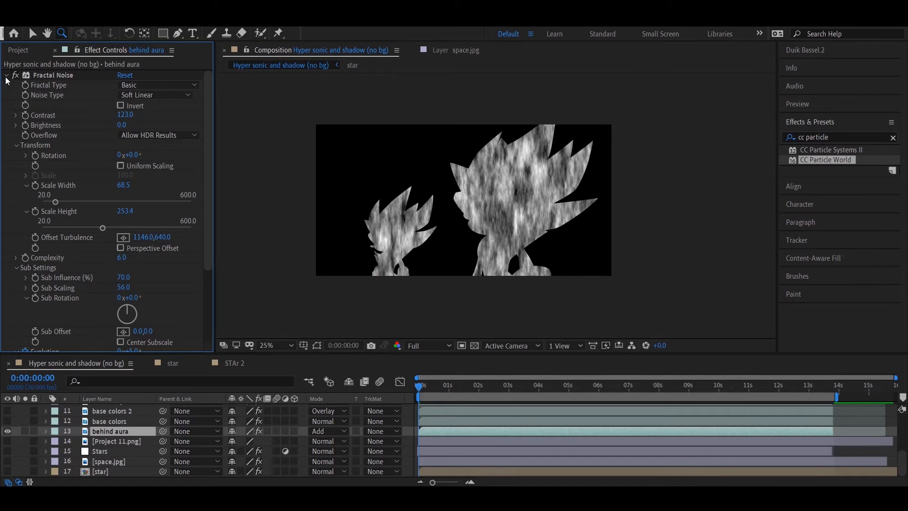
{"action": "left_click", "coordinate": [155, 86]}
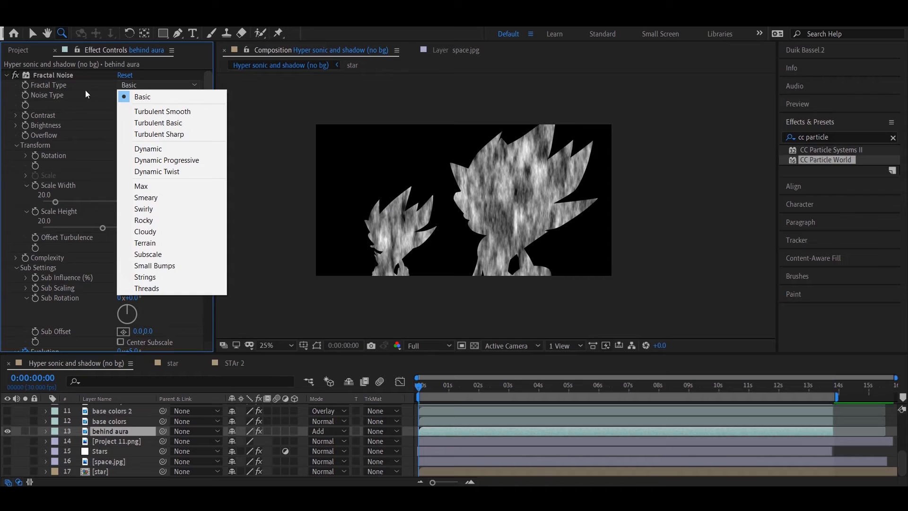
{"action": "left_click", "coordinate": [78, 91]}
{"action": "left_click", "coordinate": [153, 96]}
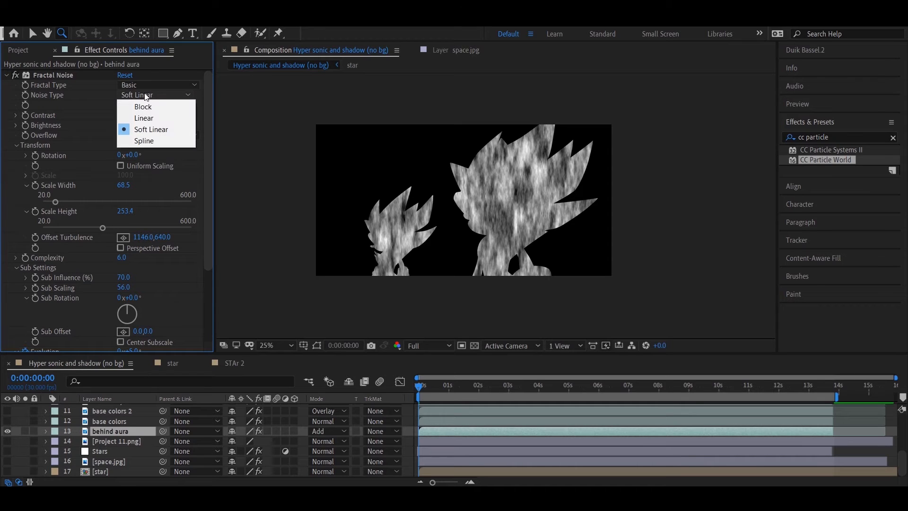
{"action": "left_click", "coordinate": [83, 106]}
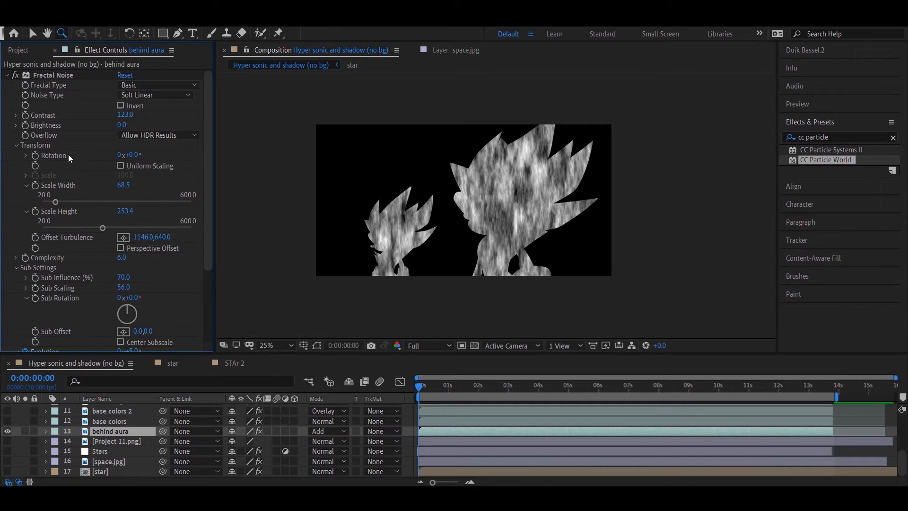
Compare the behind aura noise with Uniform Scaling on and off, and review the Sub Settings and Evolution.
{"action": "left_click", "coordinate": [121, 167]}
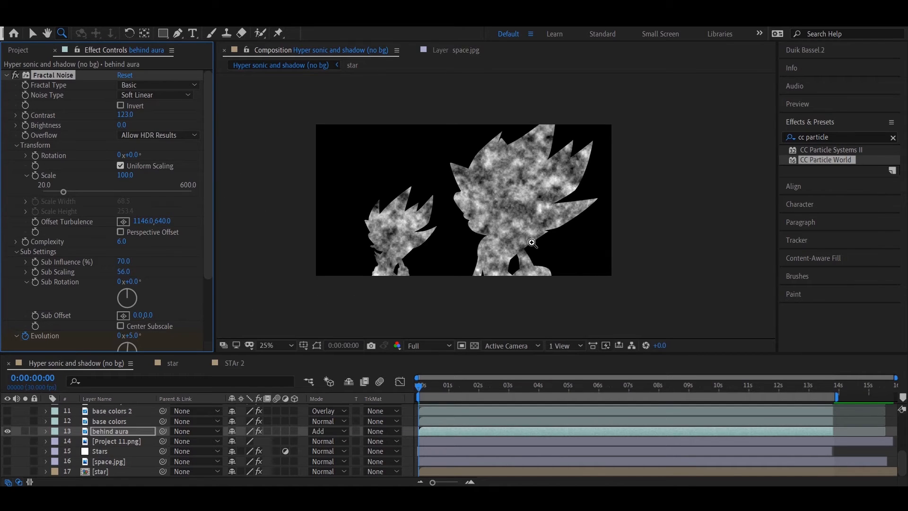
{"action": "left_click", "coordinate": [120, 166]}
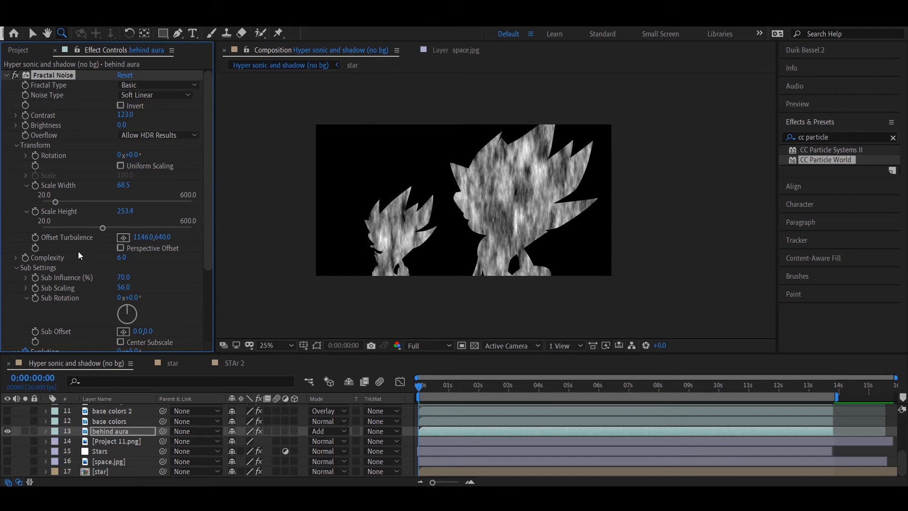
{"action": "scroll", "coordinate": [73, 258], "scroll_direction": "down", "scroll_amount": 2}
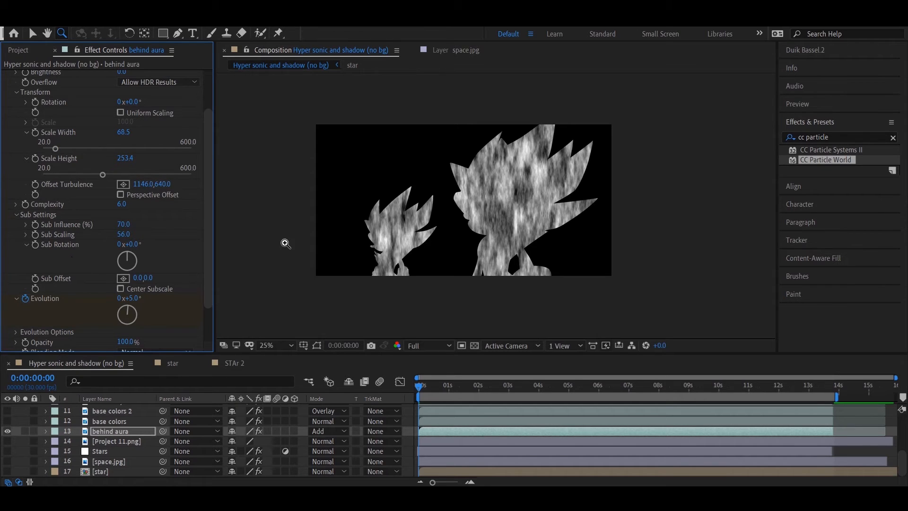
{"action": "scroll", "coordinate": [51, 280], "scroll_direction": "down", "scroll_amount": 2}
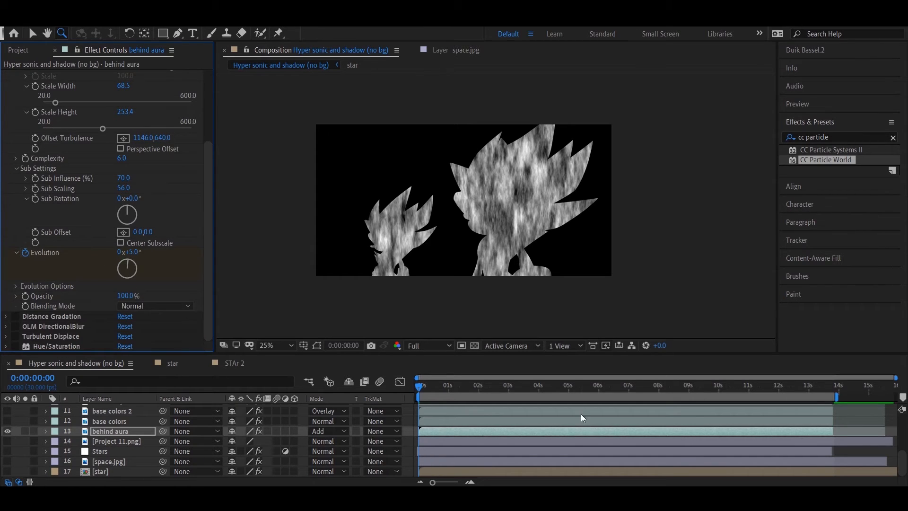
Scrub through the timeline and preview the behind aura layer's noise evolution.
{"action": "left_click", "coordinate": [611, 388]}
{"action": "left_click_drag", "start_coordinate": [720, 388], "coordinate": [833, 387]}
{"action": "key", "text": "space"}
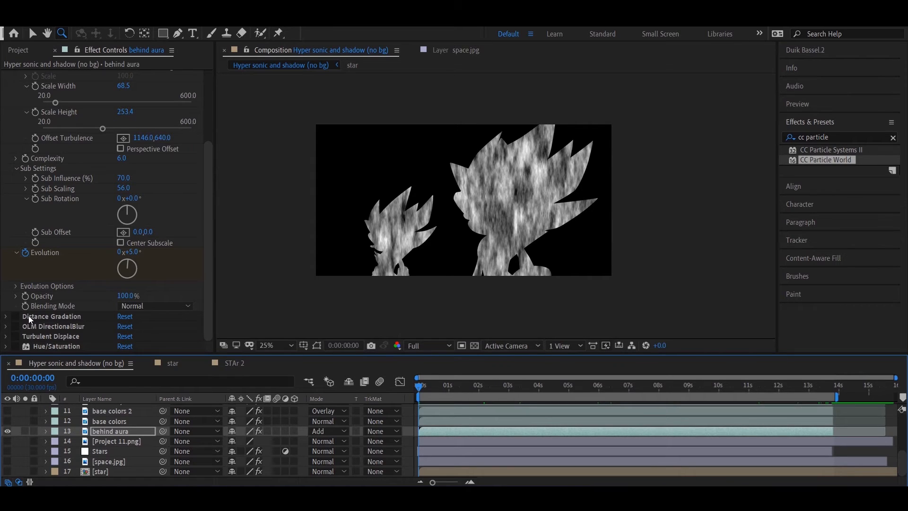
Enable Distance Gradation on the behind aura layer.
{"action": "left_click", "coordinate": [14, 317]}
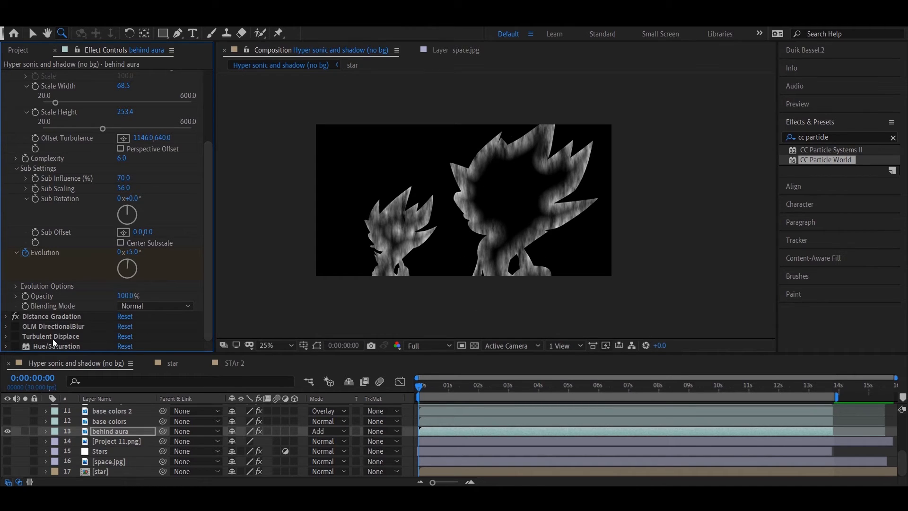
Review the behind aura layer's Distance Gradation settings and enable its OLM DirectionalBlur effect.
{"action": "scroll", "coordinate": [49, 166], "scroll_direction": "up", "scroll_amount": 3}
{"action": "scroll", "coordinate": [48, 169], "scroll_direction": "down", "scroll_amount": 3}
{"action": "left_click", "coordinate": [6, 316]}
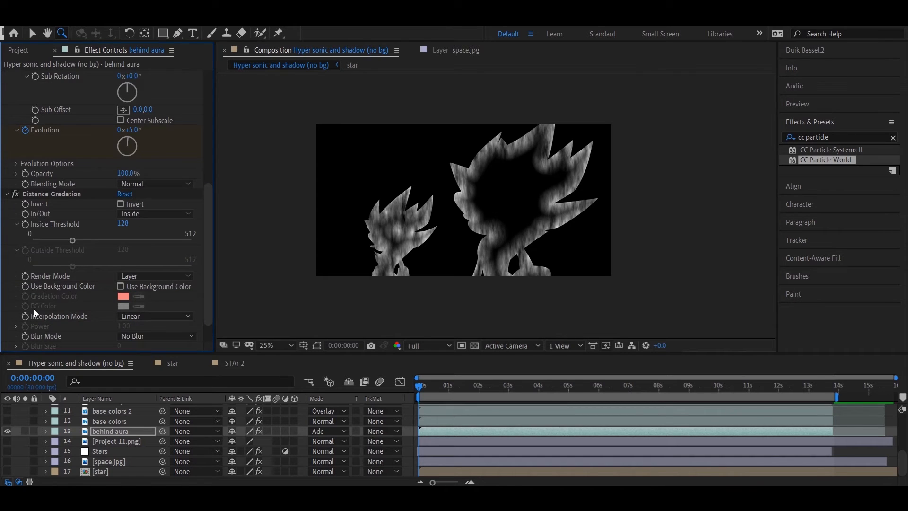
{"action": "scroll", "coordinate": [33, 308], "scroll_direction": "down", "scroll_amount": 1}
{"action": "left_click", "coordinate": [120, 173]}
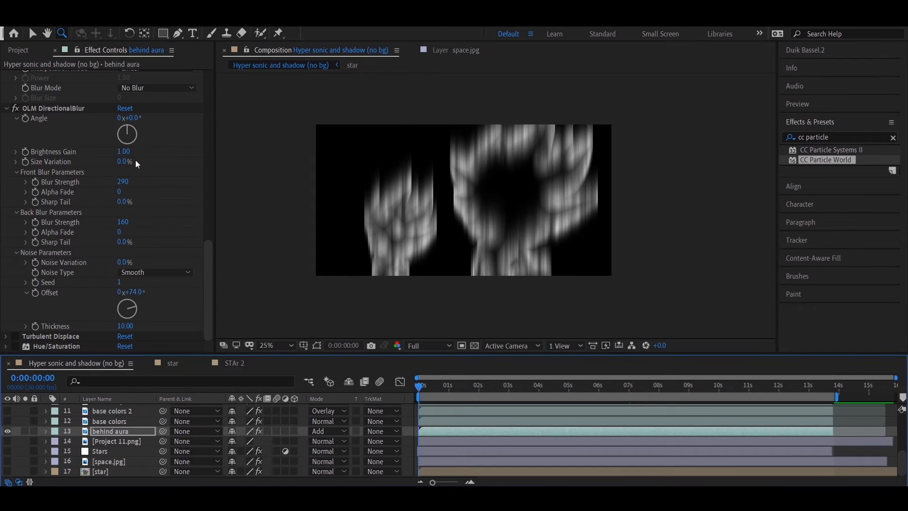
Try an OLM DirectionalBlur Angle of 35° on the behind aura layer, and undo it.
{"action": "left_click_drag", "start_coordinate": [133, 118], "coordinate": [151, 121]}
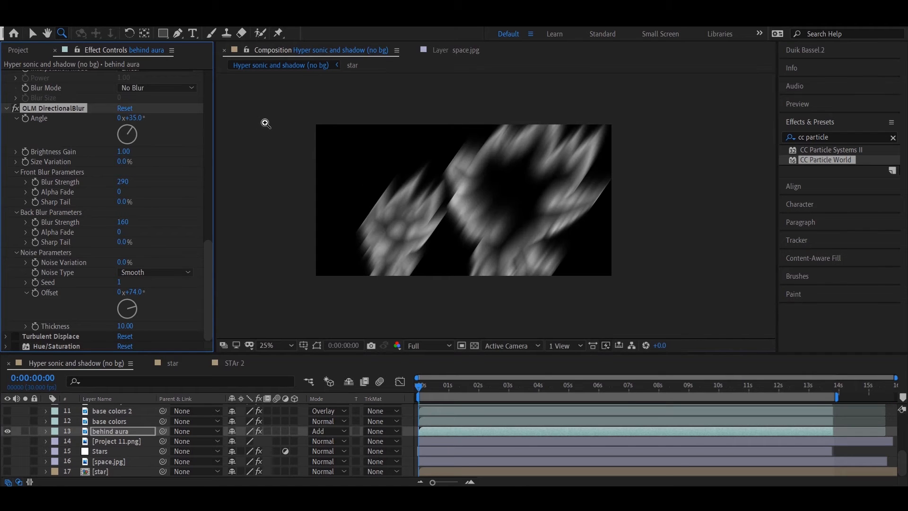
{"action": "key", "text": "ctrl+z"}
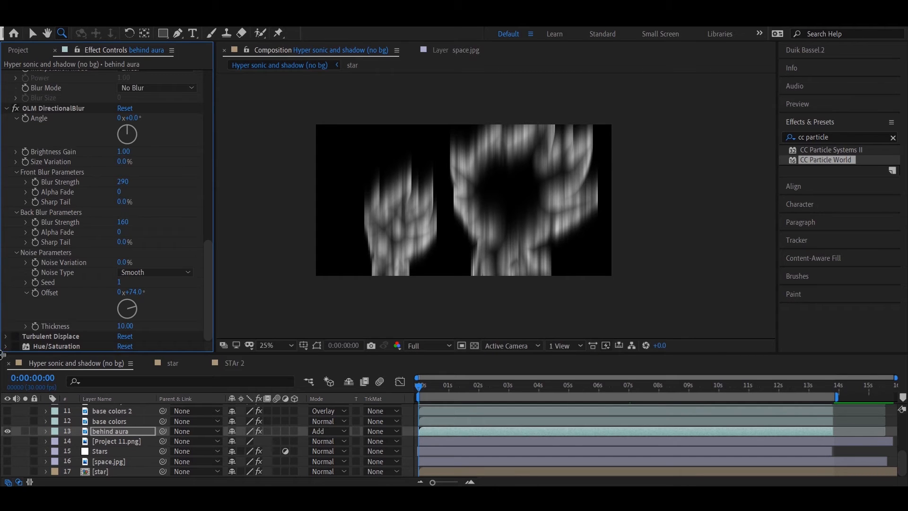
Enable Turbulent Displace on the behind aura layer and show its settings at the start of the composition.
{"action": "left_click", "coordinate": [6, 336]}
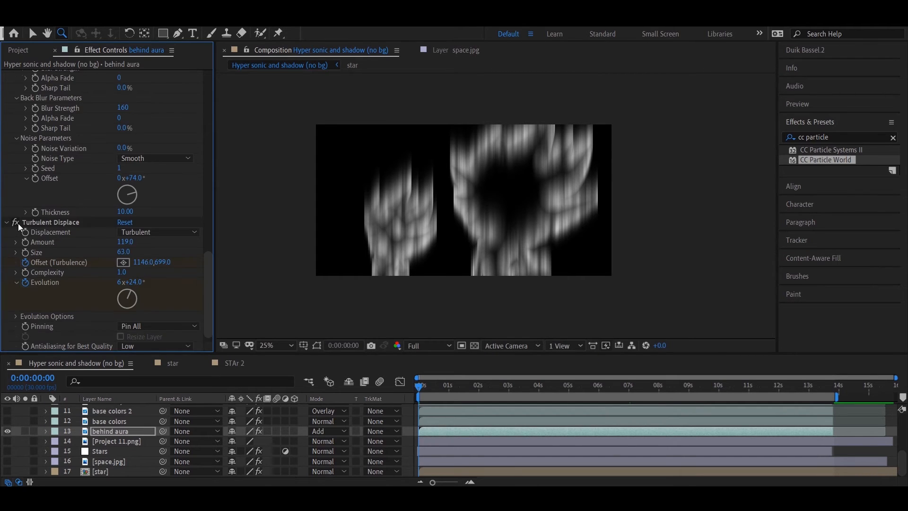
{"action": "scroll", "coordinate": [80, 276], "scroll_direction": "down", "scroll_amount": 1}
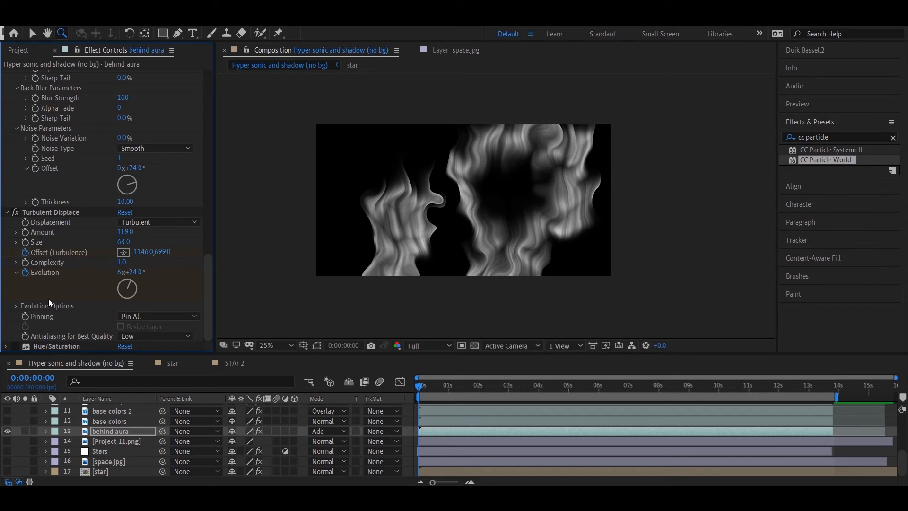
{"action": "left_click", "coordinate": [422, 384]}
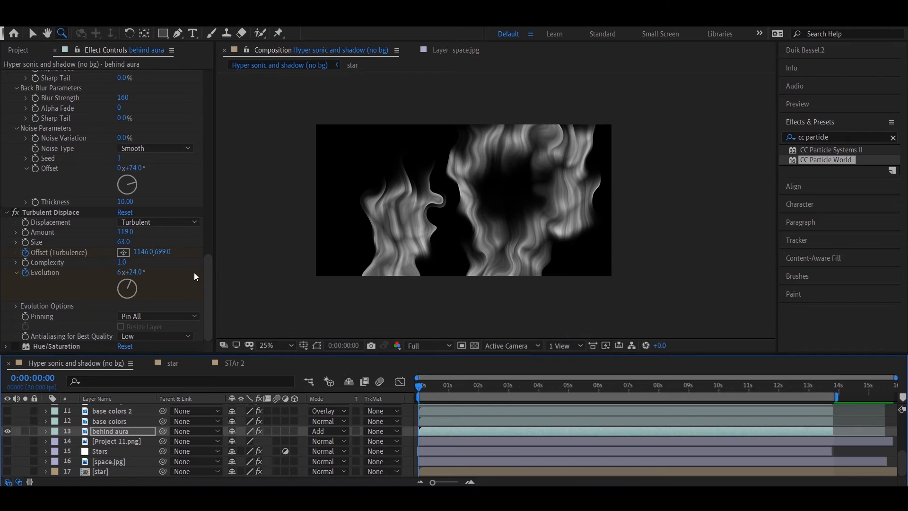
Try a Turbulent Displace Evolution of 6x+98° on the behind aura layer, and undo it.
{"action": "left_click_drag", "start_coordinate": [139, 273], "coordinate": [174, 269]}
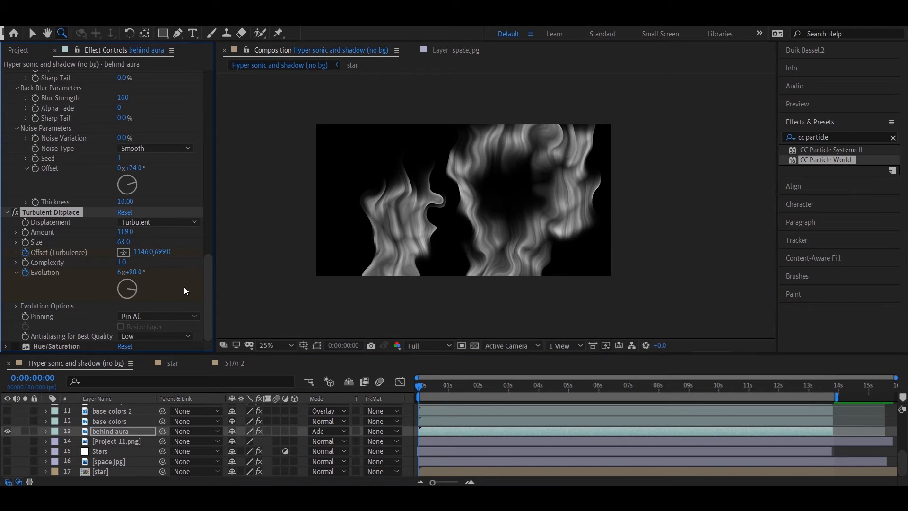
{"action": "key", "text": "ctrl+z"}
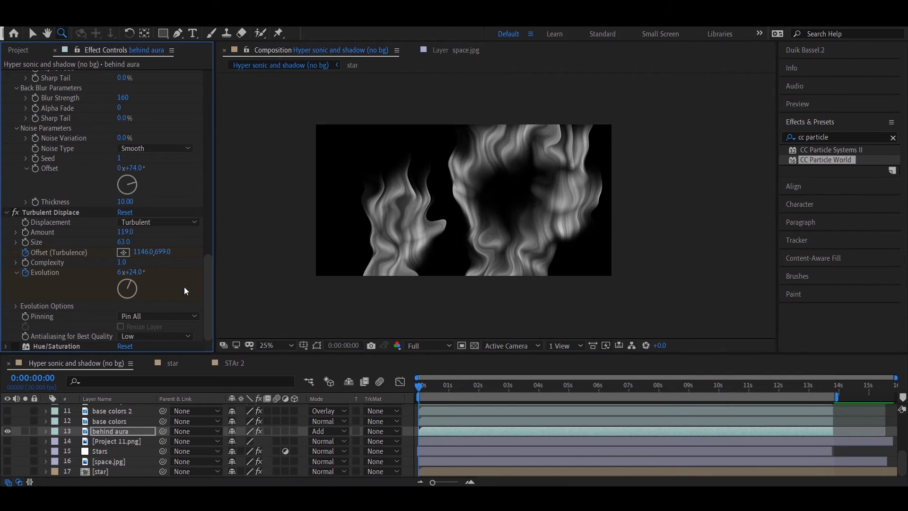
Scrub between the end and start of the timeline to examine the animated Turbulent Displace offset.
{"action": "left_click", "coordinate": [834, 388]}
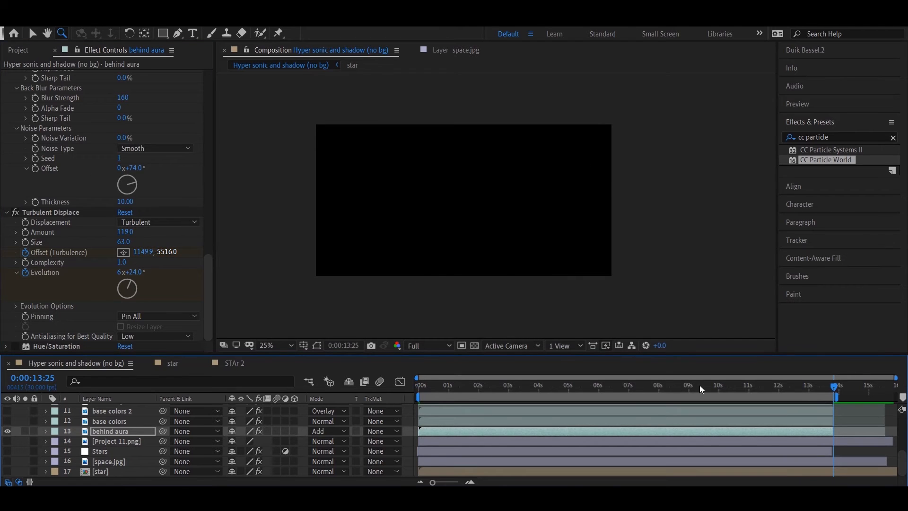
{"action": "left_click", "coordinate": [814, 385]}
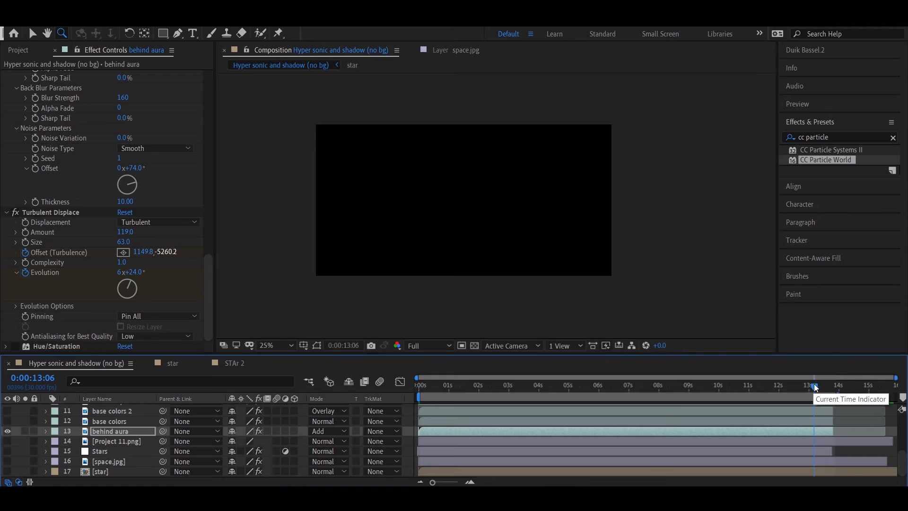
{"action": "left_click_drag", "start_coordinate": [430, 388], "coordinate": [342, 381]}
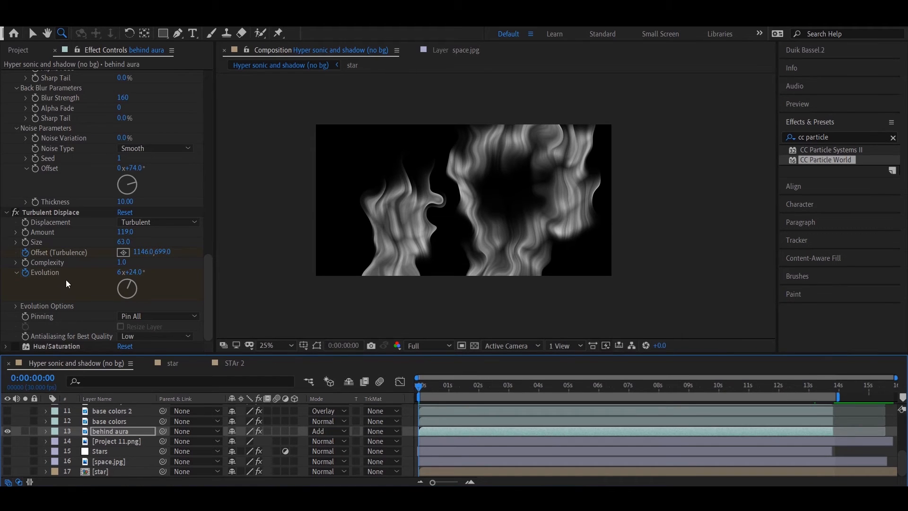
Enable Hue/Saturation on the behind aura layer, expand its settings and scrub through the Colorize Hue animation.
{"action": "left_click", "coordinate": [14, 346]}
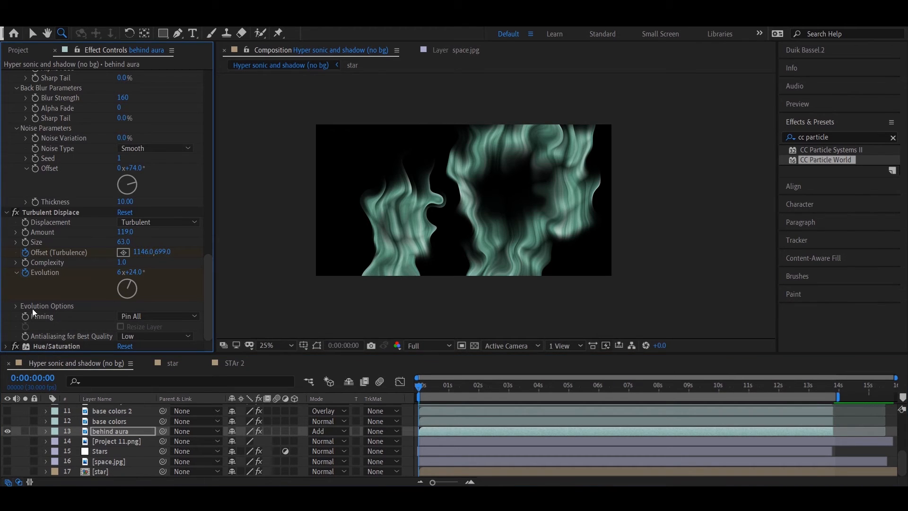
{"action": "left_click", "coordinate": [15, 346]}
{"action": "left_click", "coordinate": [15, 346]}
{"action": "left_click", "coordinate": [66, 346]}
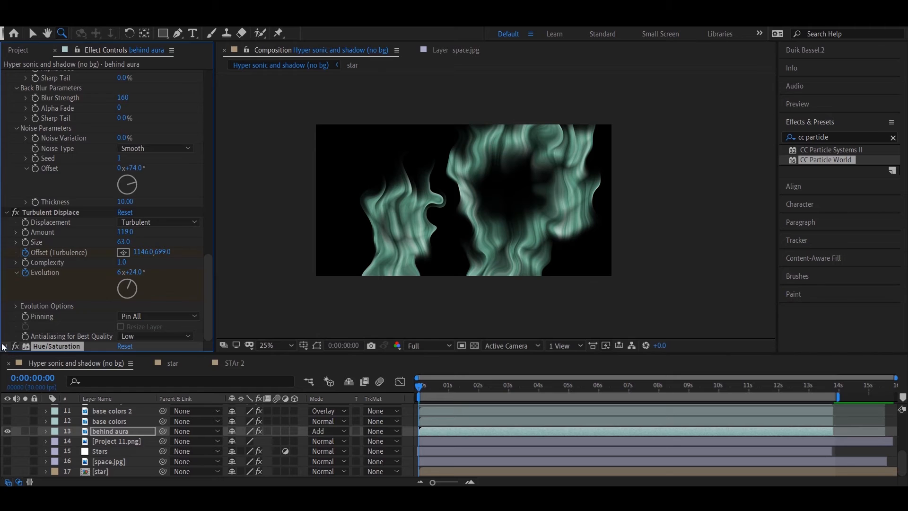
{"action": "left_click", "coordinate": [4, 346]}
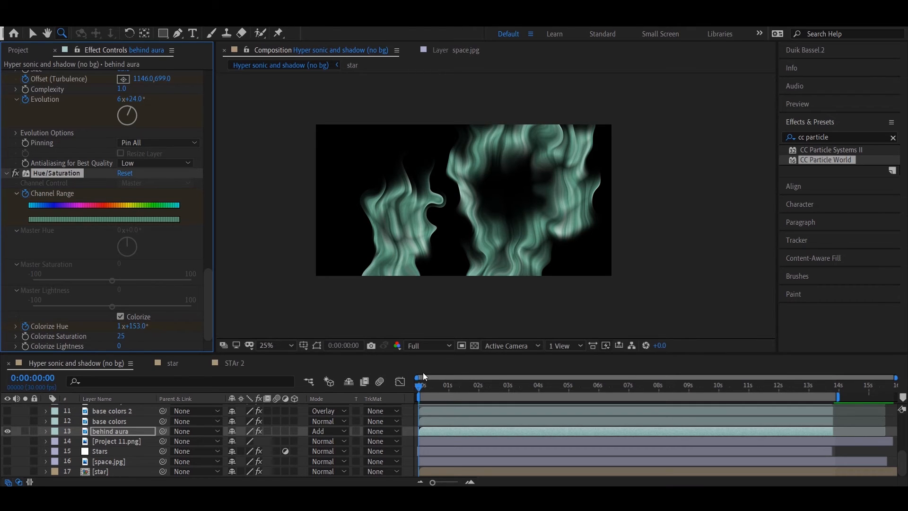
{"action": "left_click_drag", "start_coordinate": [428, 386], "coordinate": [834, 401]}
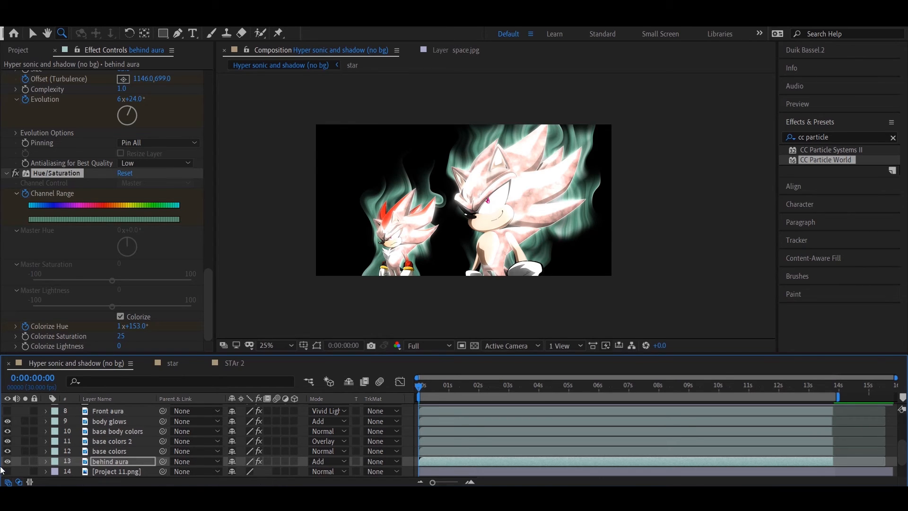
Select the Front aura layer and compare the composite with it hidden and shown, leaving the layer visible.
{"action": "left_click", "coordinate": [45, 461]}
{"action": "scroll", "coordinate": [44, 462], "scroll_direction": "down", "scroll_amount": 2}
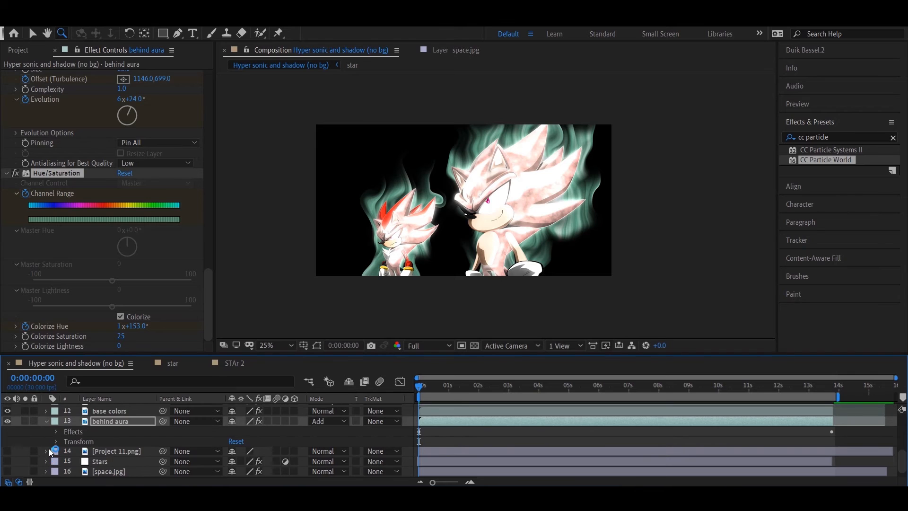
{"action": "scroll", "coordinate": [52, 447], "scroll_direction": "up", "scroll_amount": 2}
{"action": "scroll", "coordinate": [122, 453], "scroll_direction": "up", "scroll_amount": 3}
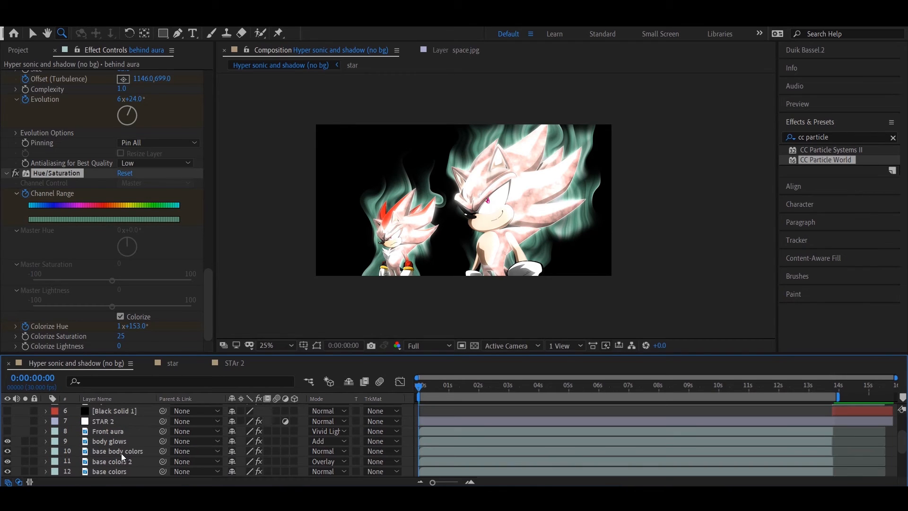
{"action": "left_click", "coordinate": [108, 431]}
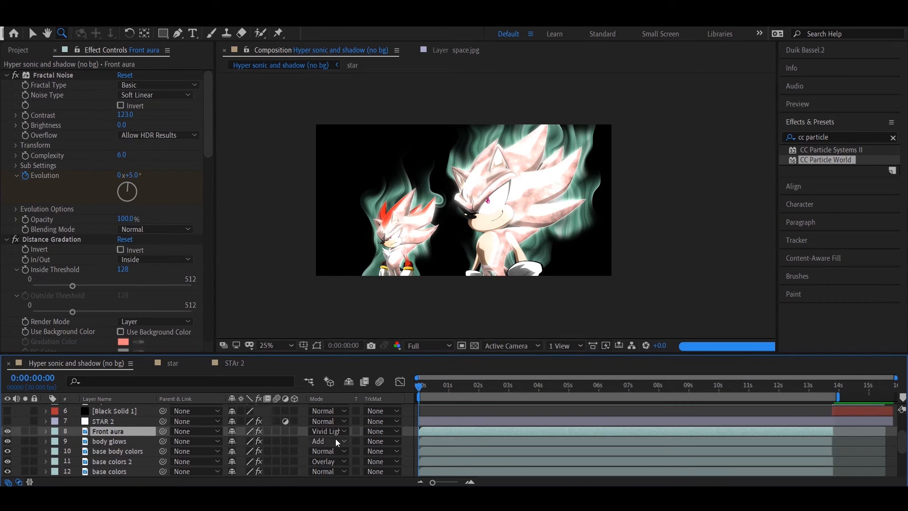
{"action": "left_click", "coordinate": [9, 431]}
{"action": "left_click", "coordinate": [8, 431]}
{"action": "left_click", "coordinate": [8, 431]}
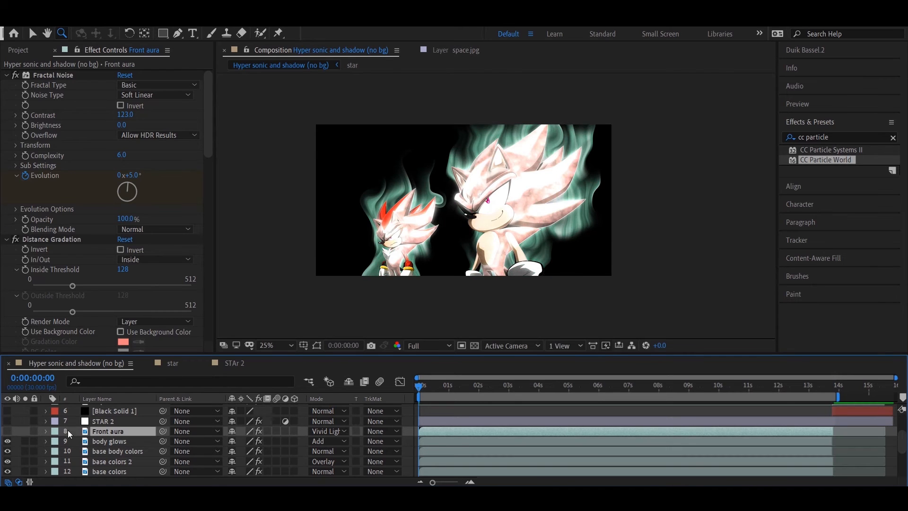
{"action": "left_click", "coordinate": [8, 431]}
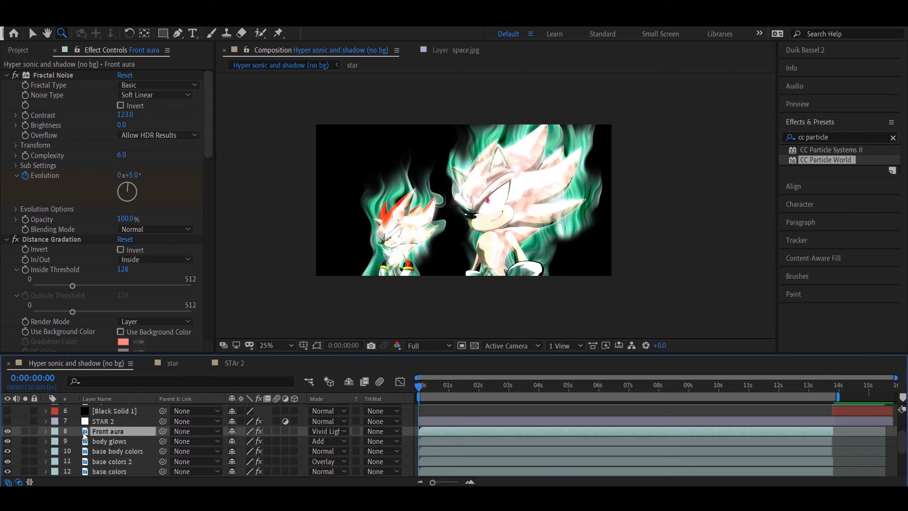
Examine the Front aura layer's Distance Gradation, OLM DirectionalBlur, Turbulent Displace and Hue/Saturation settings.
{"action": "scroll", "coordinate": [78, 311], "scroll_direction": "down", "scroll_amount": 15}
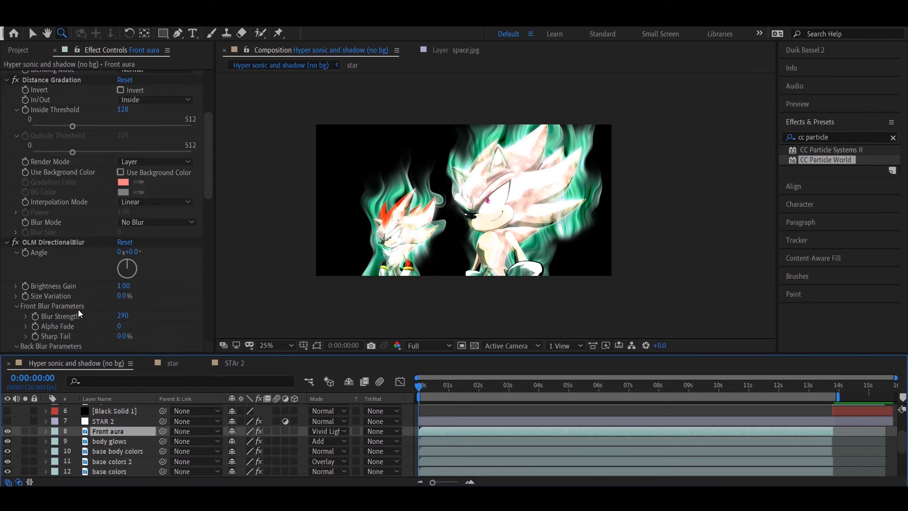
{"action": "scroll", "coordinate": [378, 272], "scroll_direction": "down", "scroll_amount": 2}
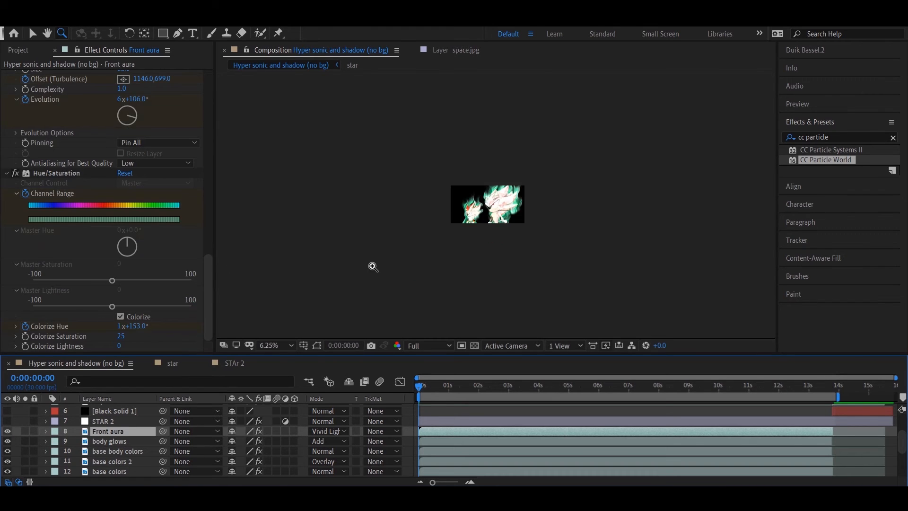
{"action": "scroll", "coordinate": [503, 227], "scroll_direction": "up", "scroll_amount": 2}
{"action": "scroll", "coordinate": [493, 210], "scroll_direction": "down", "scroll_amount": 1}
{"action": "scroll", "coordinate": [493, 209], "scroll_direction": "up", "scroll_amount": 1}
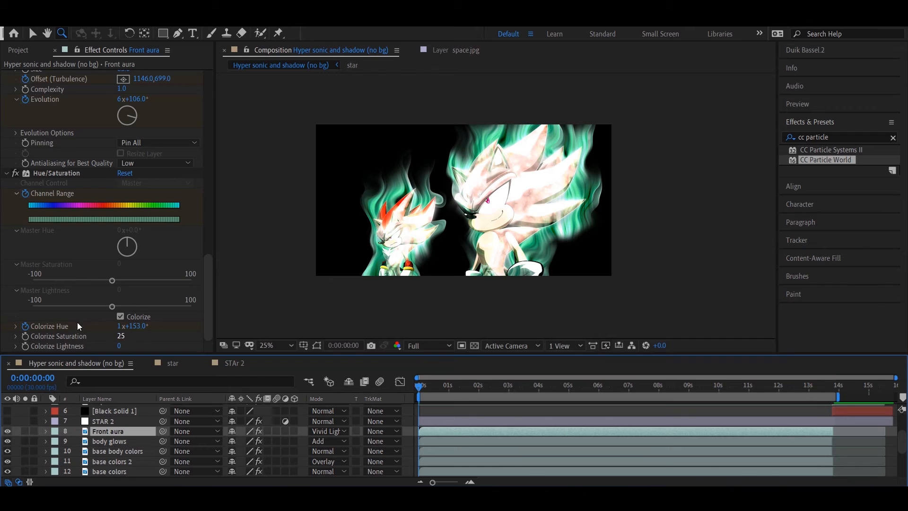
{"action": "scroll", "coordinate": [78, 326], "scroll_direction": "up", "scroll_amount": 3}
{"action": "scroll", "coordinate": [77, 322], "scroll_direction": "up", "scroll_amount": 3}
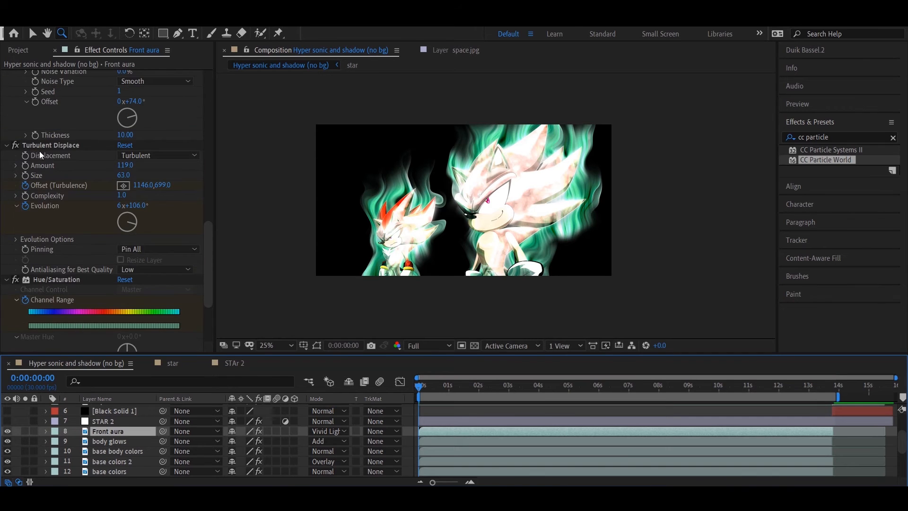
{"action": "scroll", "coordinate": [36, 157], "scroll_direction": "up", "scroll_amount": 3}
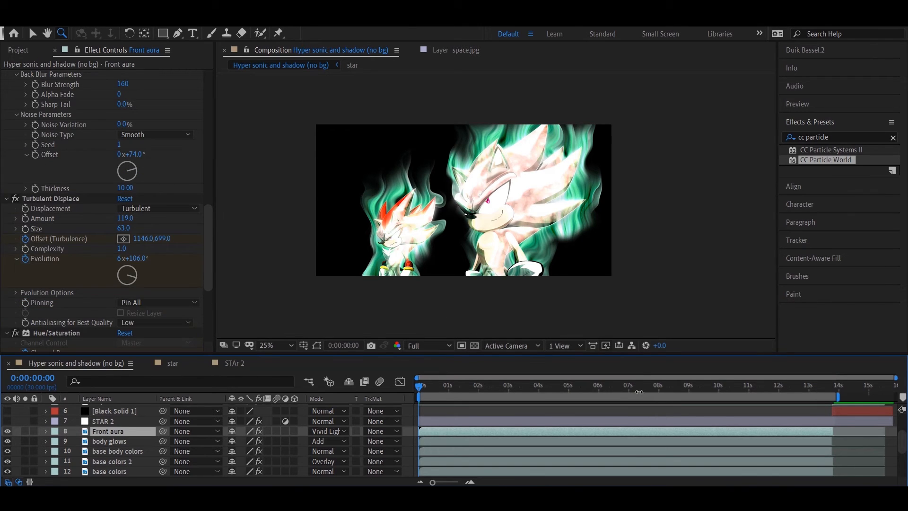
Scrub the composite to 0:00:01:01 and on to 0:00:02:21 to examine the animated aura colors.
{"action": "left_click_drag", "start_coordinate": [431, 387], "coordinate": [449, 388]}
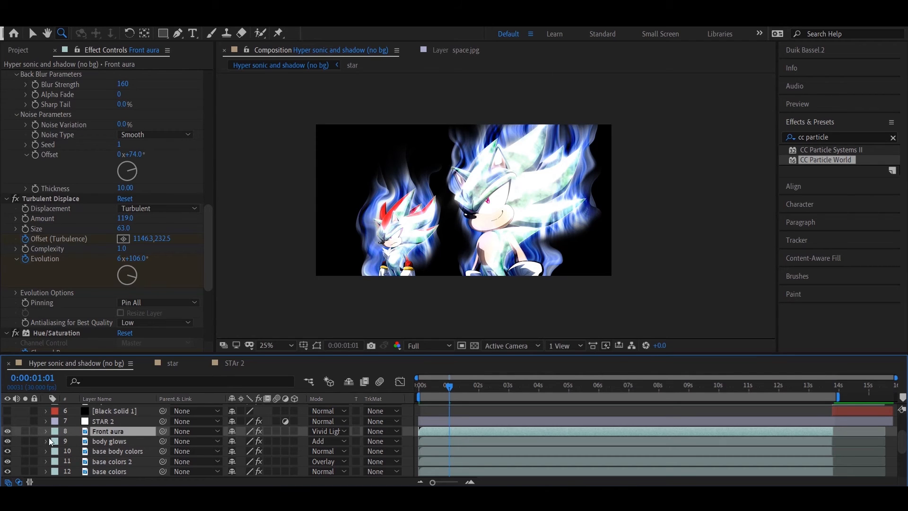
{"action": "scroll", "coordinate": [47, 439], "scroll_direction": "up", "scroll_amount": 1}
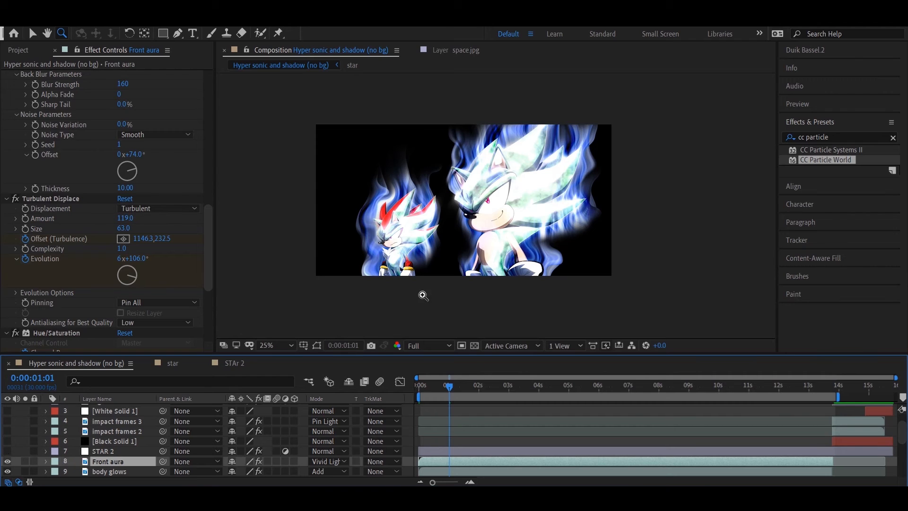
{"action": "left_click", "coordinate": [500, 389]}
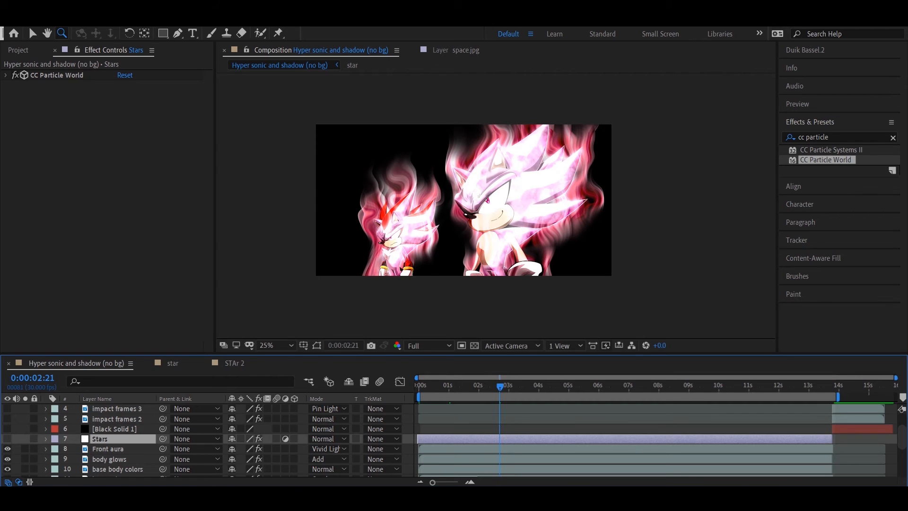
Make the Stars layer visible and set the composition's preview resolution to Quarter.
{"action": "left_click", "coordinate": [7, 438]}
{"action": "left_click", "coordinate": [422, 346]}
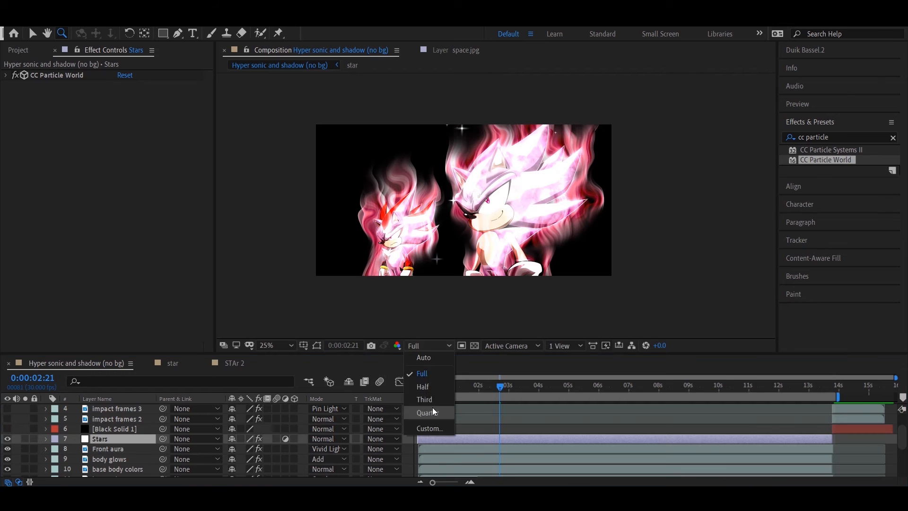
{"action": "left_click", "coordinate": [432, 407]}
Play a short preview of the Stars layer's particles over the characters from 0:00:00:21, and stop it.
{"action": "left_click", "coordinate": [439, 387]}
{"action": "left_click", "coordinate": [846, 127]}
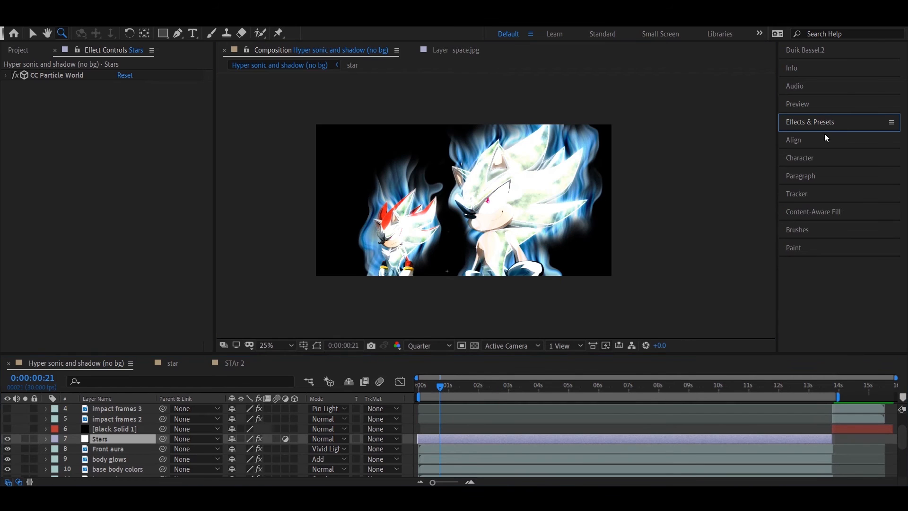
{"action": "left_click", "coordinate": [828, 108]}
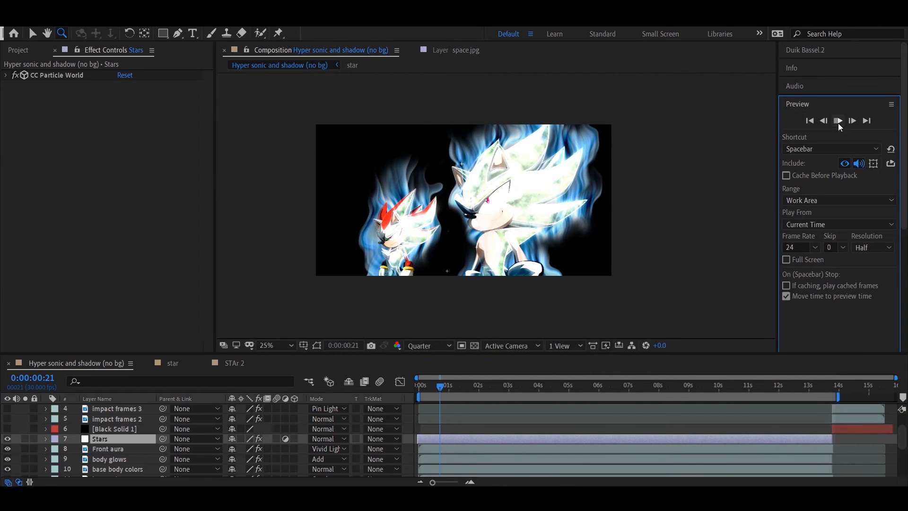
{"action": "left_click", "coordinate": [839, 121]}
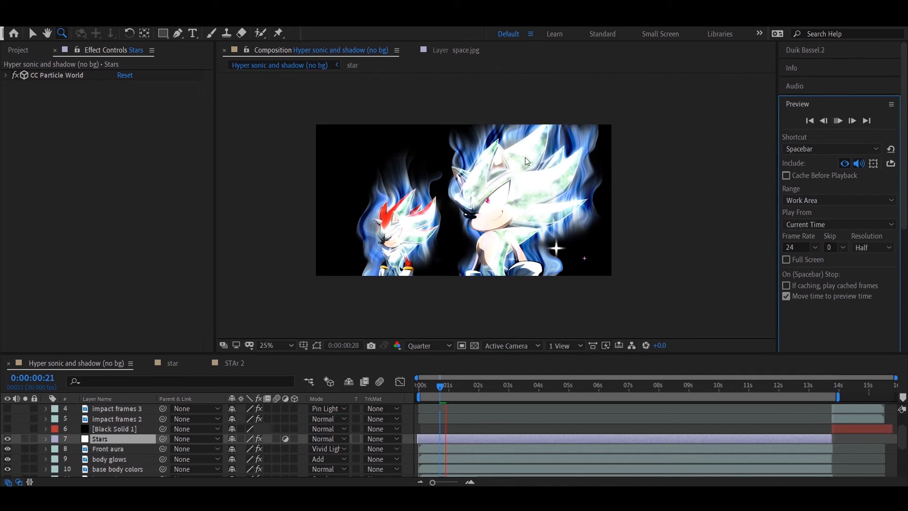
{"action": "key", "text": "space"}
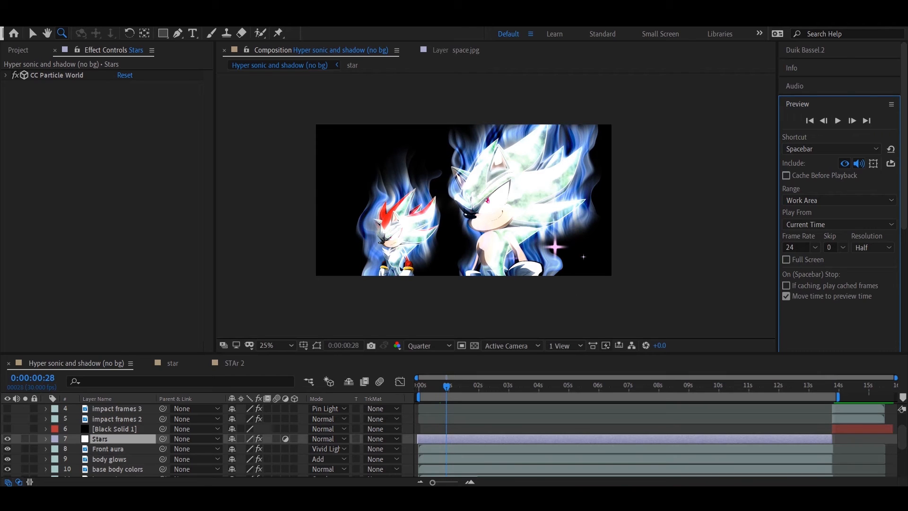
Expand the Stars layer in the timeline to list its Effects and Transform groups.
{"action": "left_click", "coordinate": [44, 439]}
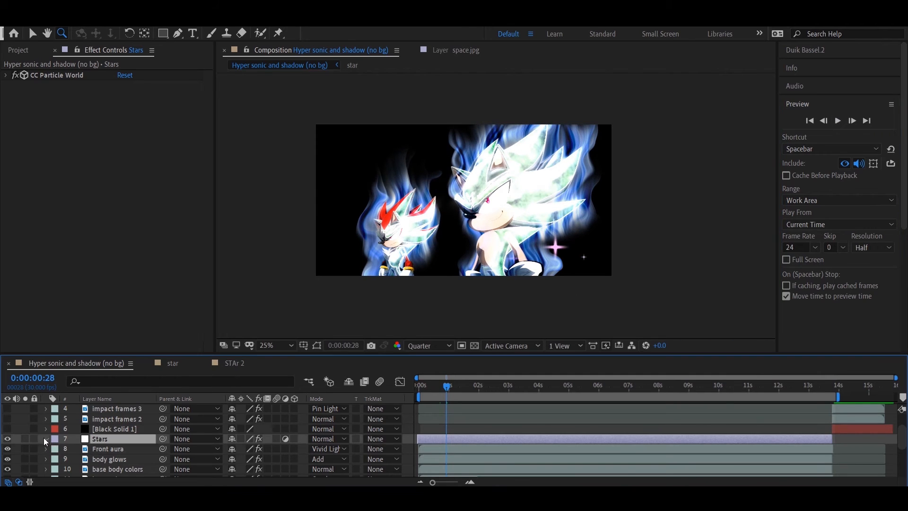
{"action": "right_click", "coordinate": [97, 441]}
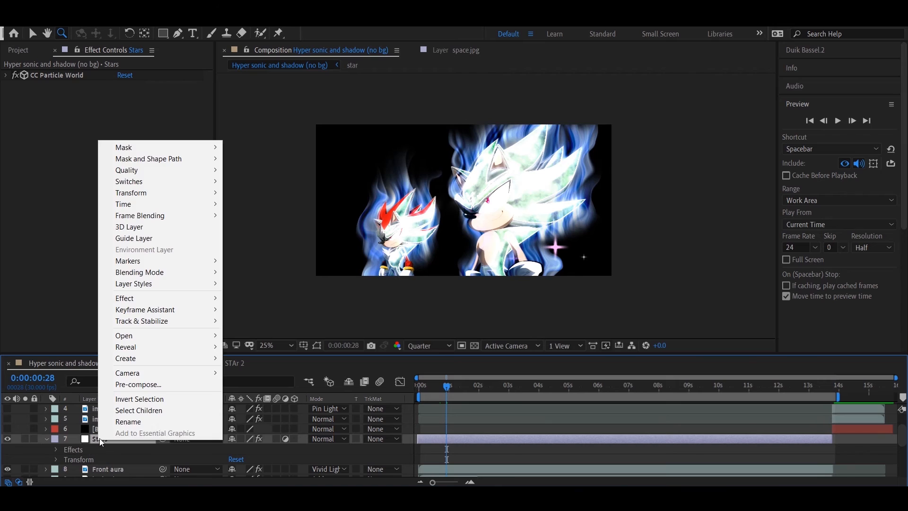
{"action": "left_click", "coordinate": [95, 442]}
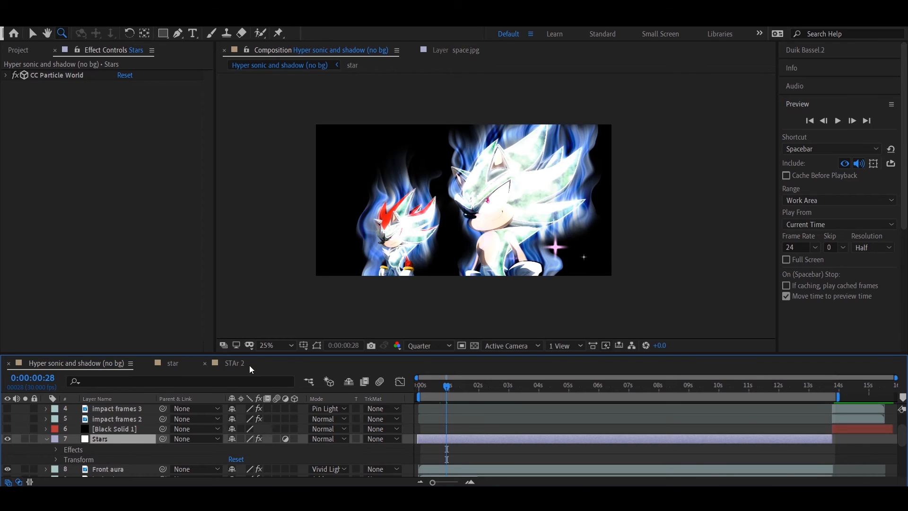
Try adding a new adjustment layer above the Stars layer, and undo it.
{"action": "left_click_drag", "start_coordinate": [257, 355], "coordinate": [257, 203]}
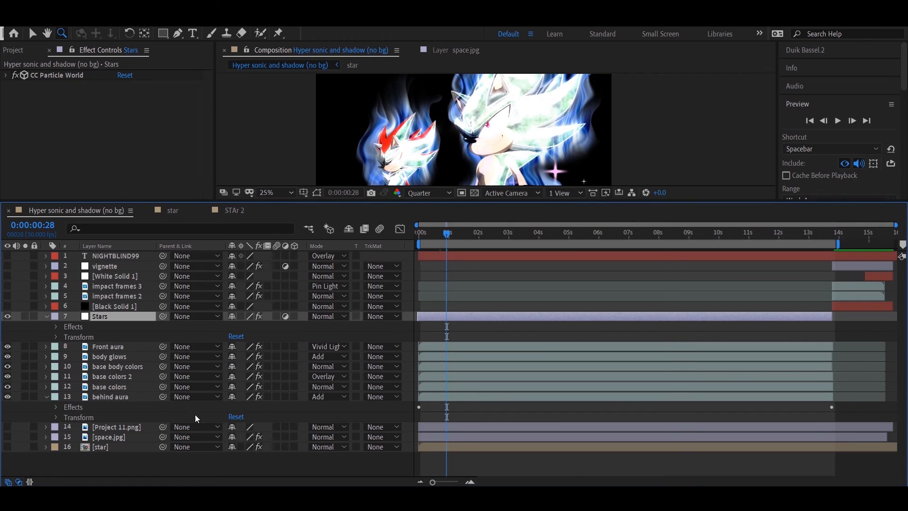
{"action": "right_click", "coordinate": [185, 462]}
{"action": "mouse_move", "coordinate": [216, 353]}
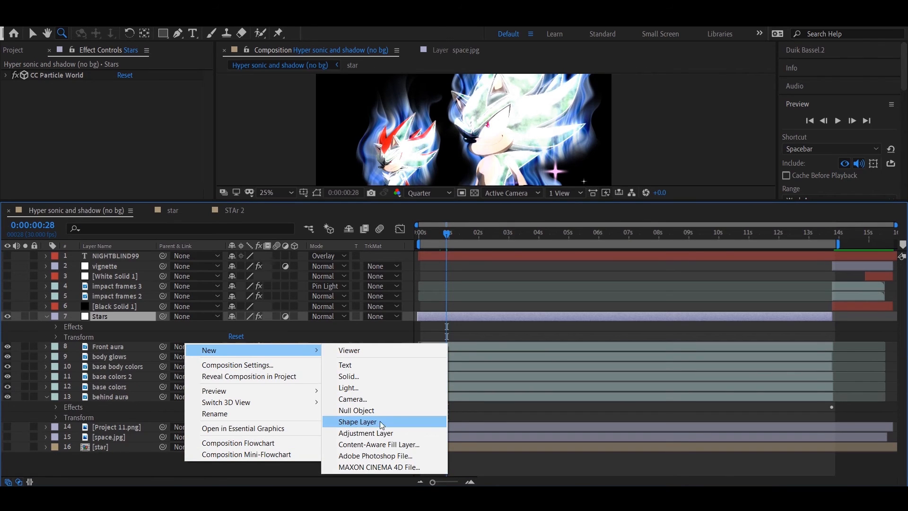
{"action": "left_click", "coordinate": [376, 433]}
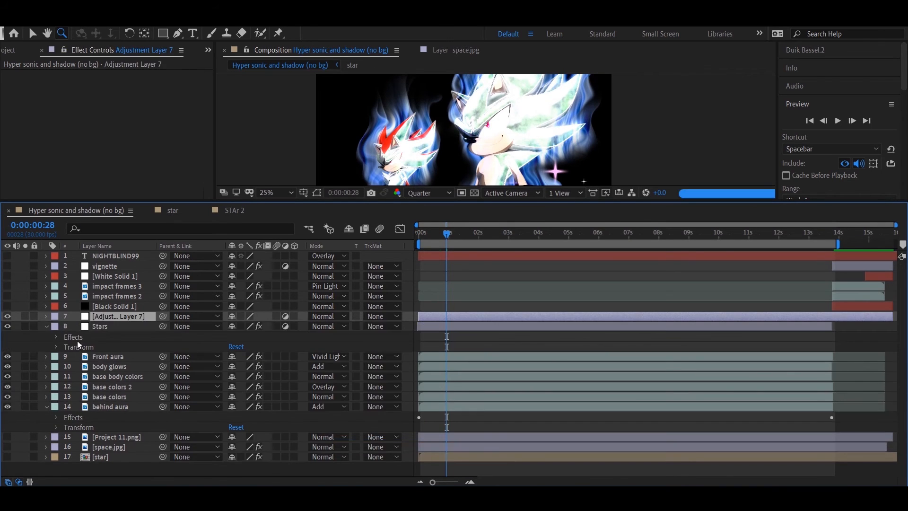
{"action": "key", "text": "ctrl+z"}
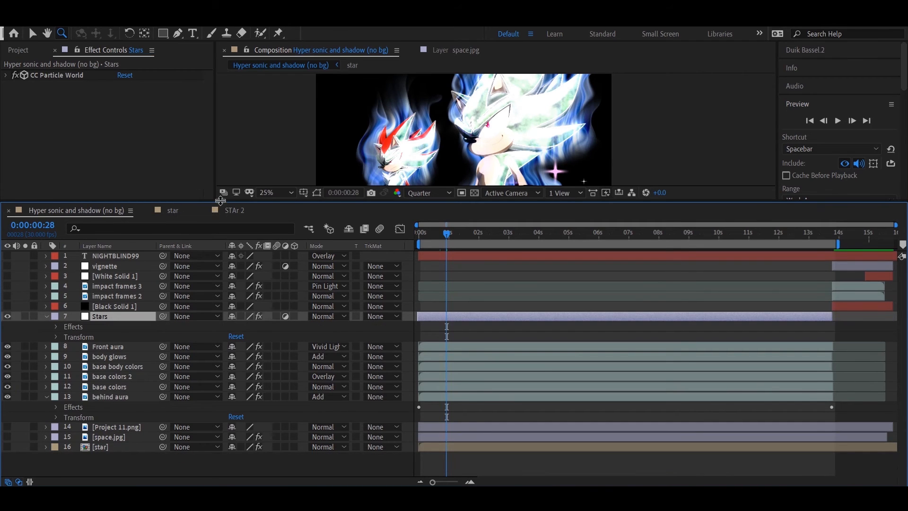
Show CC Particle World in the effects library and expand that effect's settings on the Stars layer.
{"action": "left_click_drag", "start_coordinate": [220, 201], "coordinate": [220, 232]}
{"action": "left_click", "coordinate": [831, 104]}
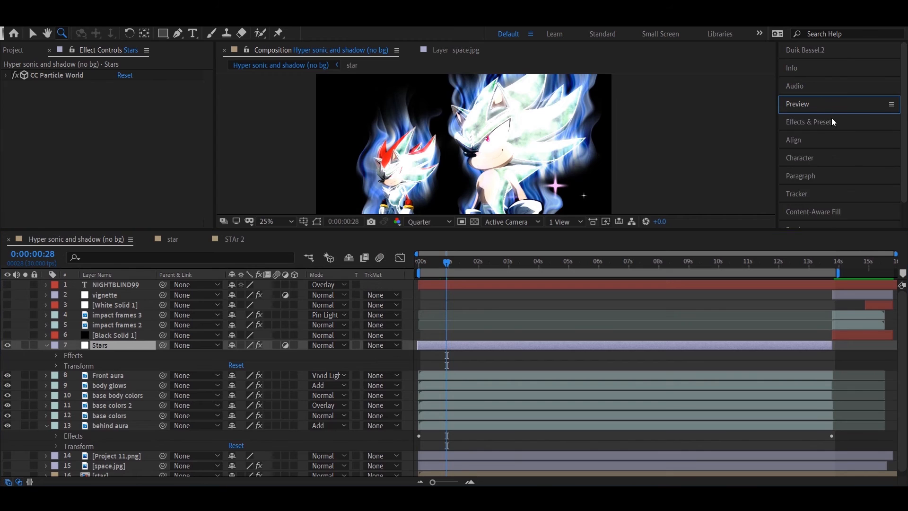
{"action": "left_click", "coordinate": [839, 122]}
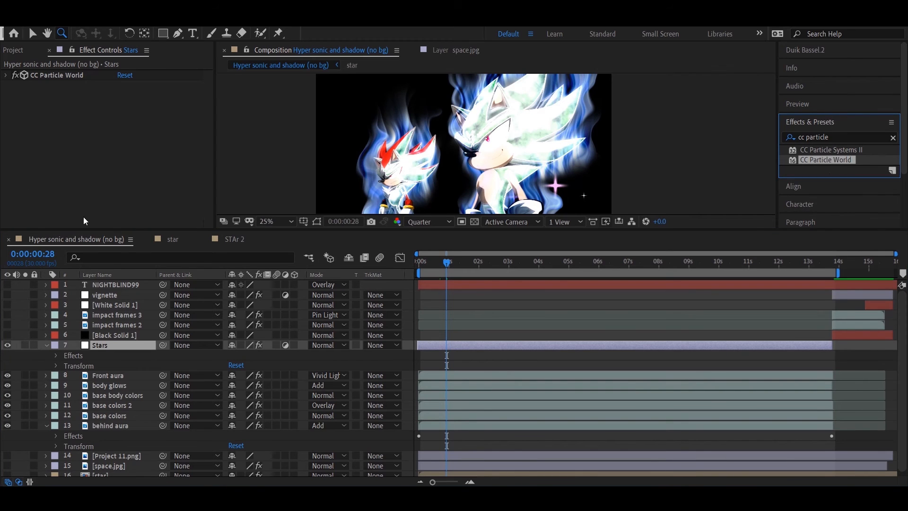
{"action": "left_click", "coordinate": [6, 75]}
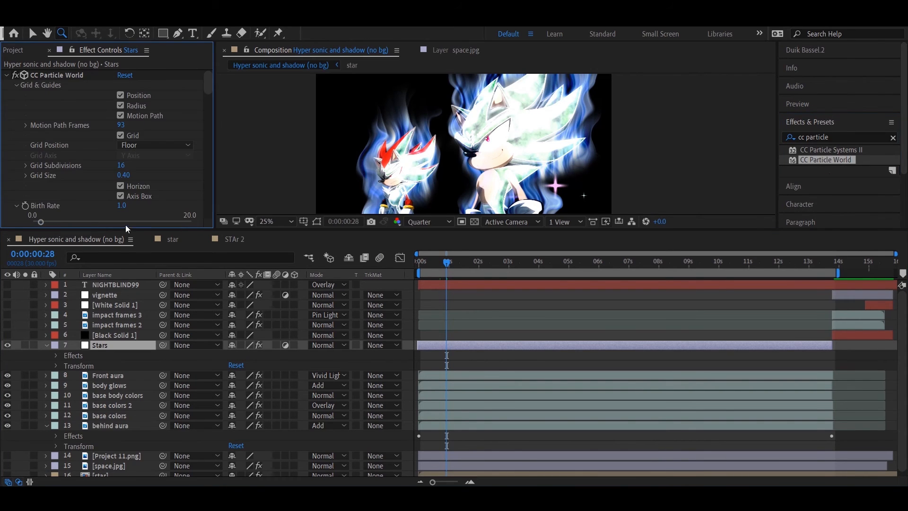
{"action": "left_click_drag", "start_coordinate": [133, 227], "coordinate": [132, 343]}
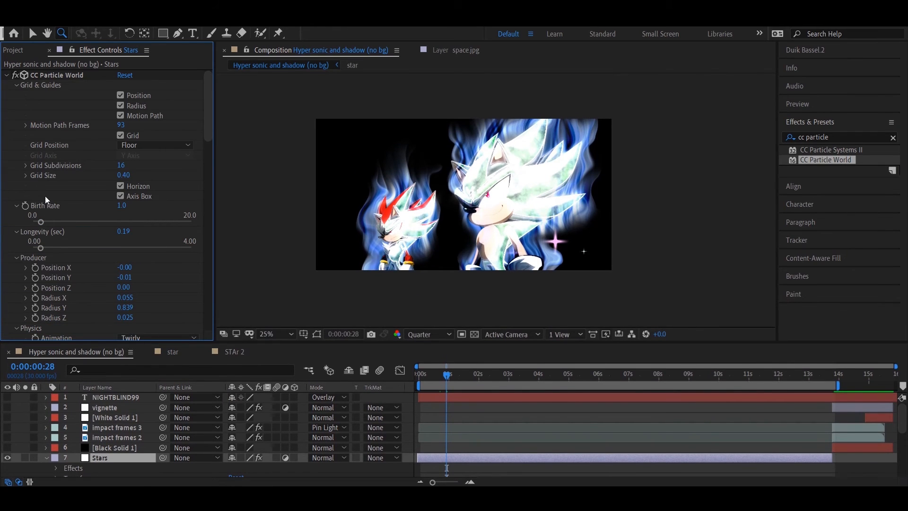
Examine CC Particle World's Grid & Guides, Birth Rate, Longevity, Producer and Physics settings, including the Animation options.
{"action": "scroll", "coordinate": [110, 263], "scroll_direction": "down", "scroll_amount": 2}
{"action": "scroll", "coordinate": [69, 231], "scroll_direction": "up", "scroll_amount": 2}
{"action": "scroll", "coordinate": [143, 162], "scroll_direction": "down", "scroll_amount": 2}
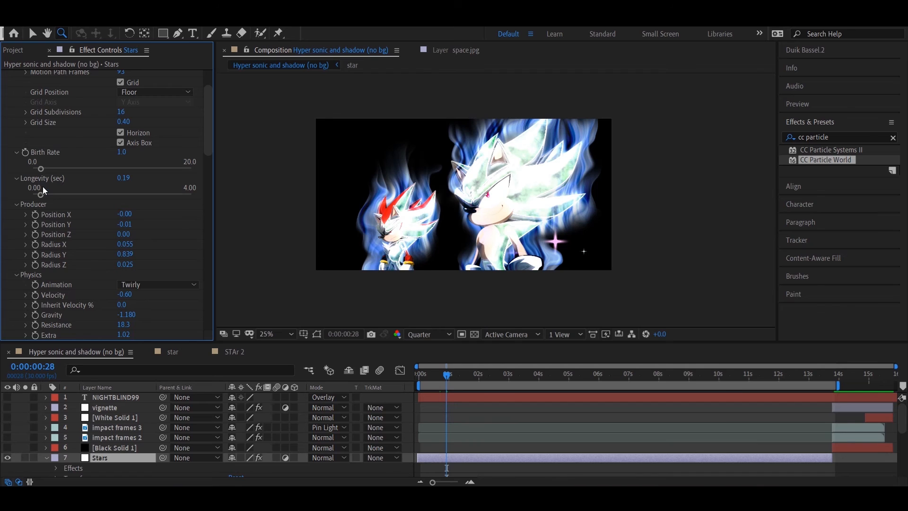
{"action": "scroll", "coordinate": [98, 232], "scroll_direction": "down", "scroll_amount": 1}
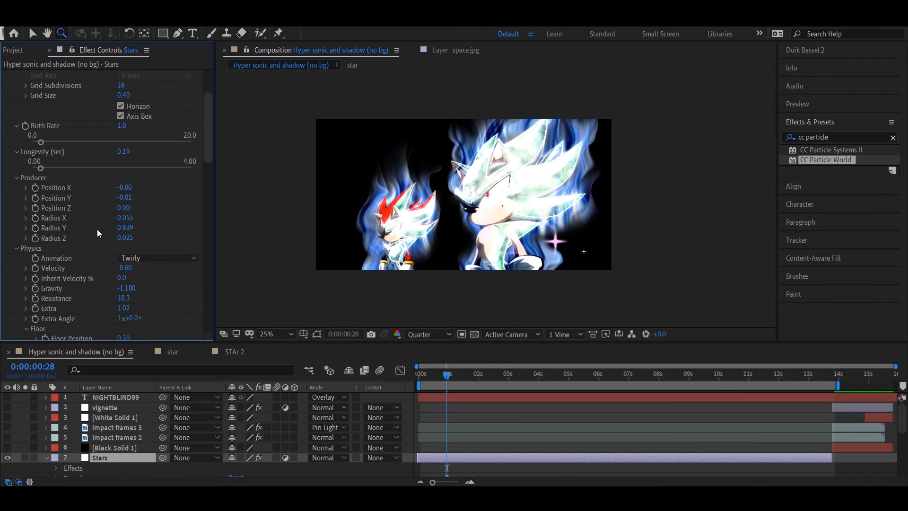
{"action": "scroll", "coordinate": [97, 229], "scroll_direction": "down", "scroll_amount": 1}
{"action": "scroll", "coordinate": [98, 229], "scroll_direction": "down", "scroll_amount": 1}
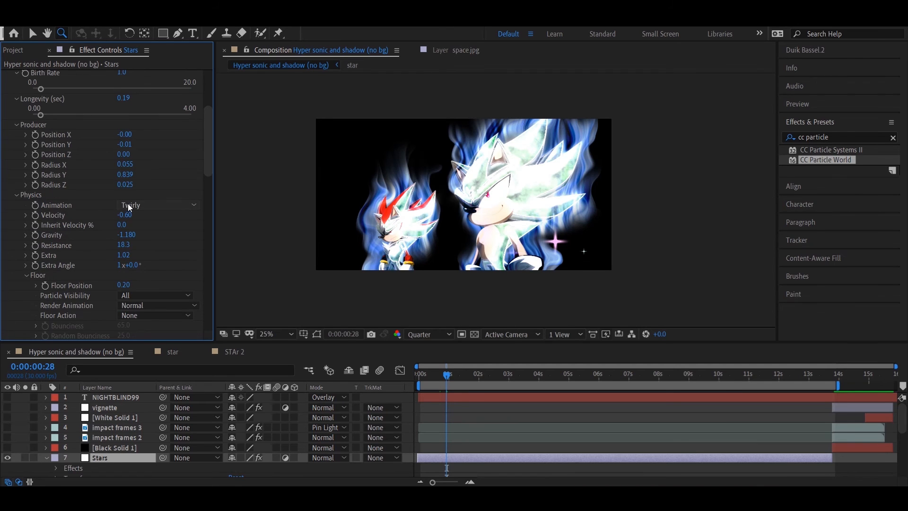
{"action": "left_click", "coordinate": [128, 203]}
{"action": "left_click", "coordinate": [105, 270]}
Hide the Front aura, body glows, base color and behind aura layers to isolate the Stars layer in the composition view.
{"action": "left_click_drag", "start_coordinate": [225, 342], "coordinate": [142, 263]}
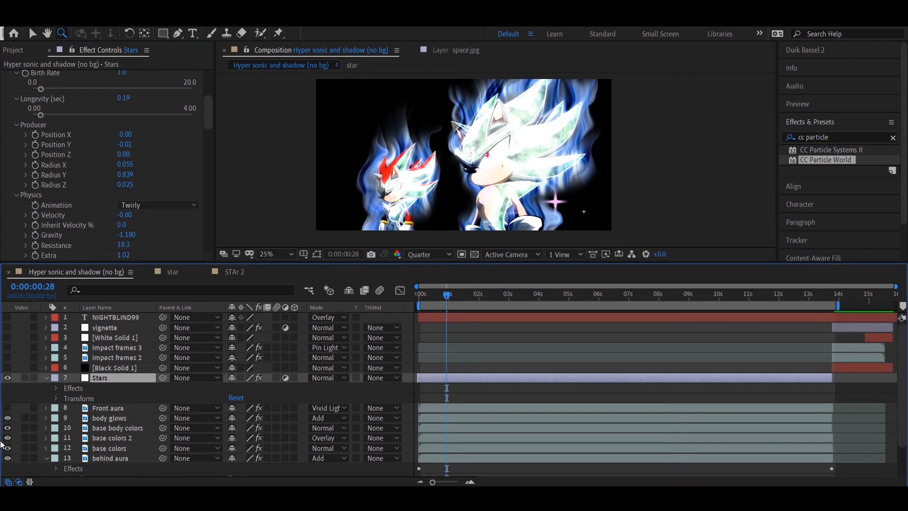
{"action": "left_click_drag", "start_coordinate": [1, 444], "coordinate": [5, 458]}
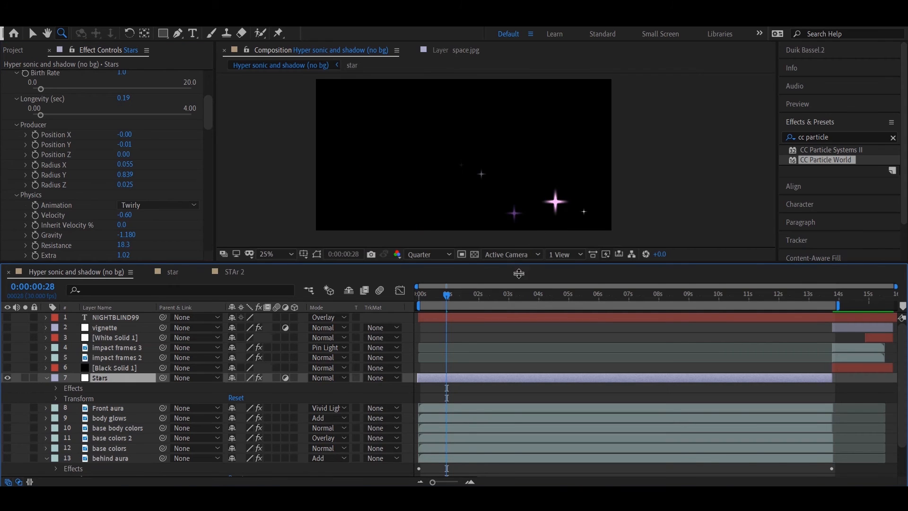
{"action": "left_click_drag", "start_coordinate": [519, 273], "coordinate": [519, 330]}
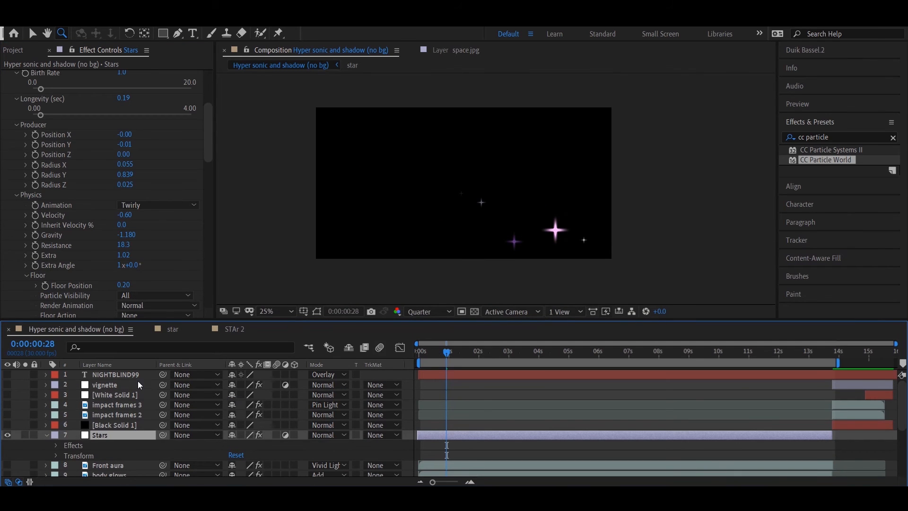
Examine the Physics and Particle settings, and review the Particle Type options while keeping Star selected.
{"action": "scroll", "coordinate": [83, 206], "scroll_direction": "down", "scroll_amount": 4}
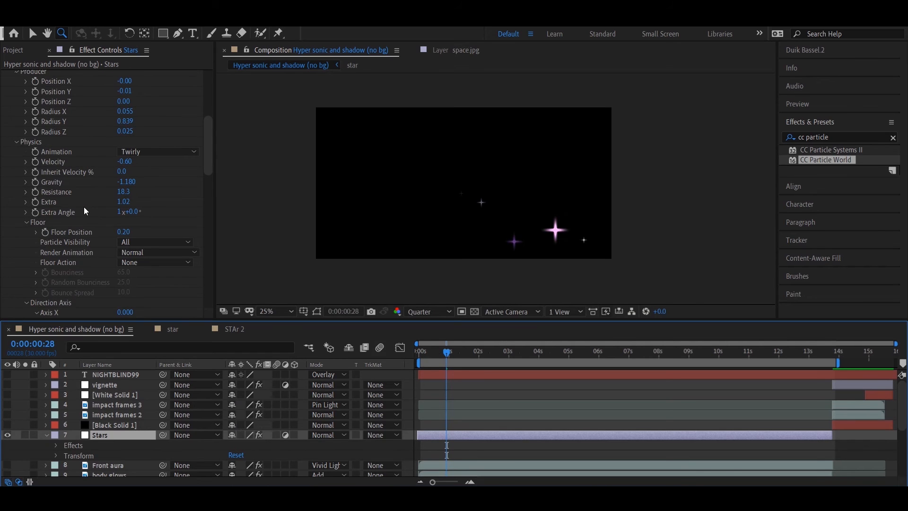
{"action": "scroll", "coordinate": [83, 206], "scroll_direction": "up", "scroll_amount": 4}
{"action": "scroll", "coordinate": [84, 206], "scroll_direction": "down", "scroll_amount": 20}
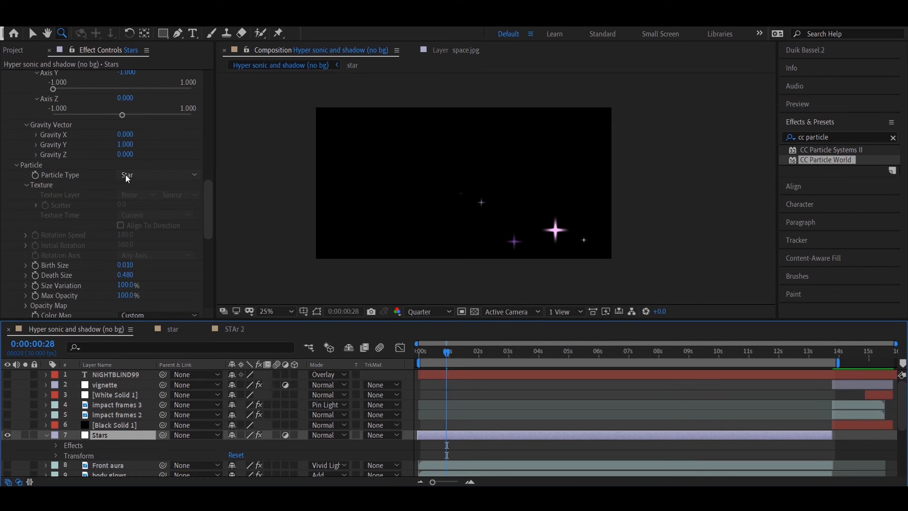
{"action": "left_click", "coordinate": [151, 176]}
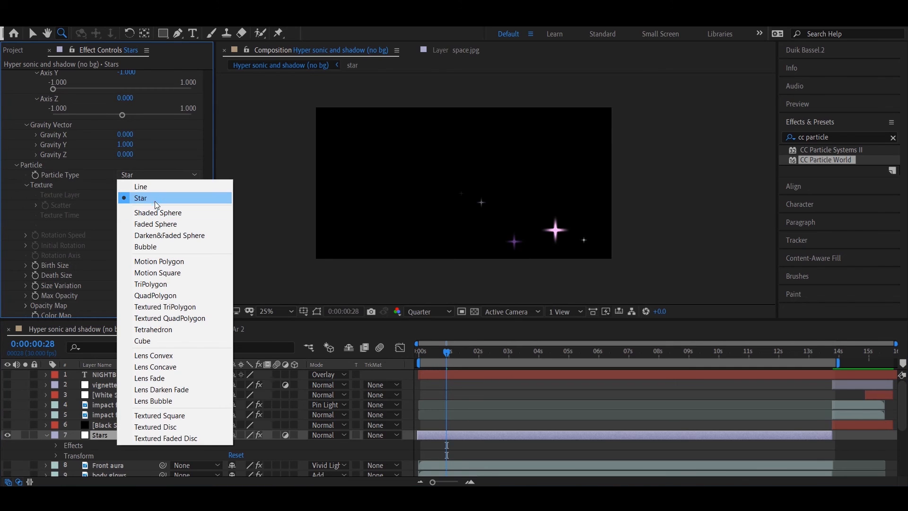
{"action": "left_click", "coordinate": [155, 200]}
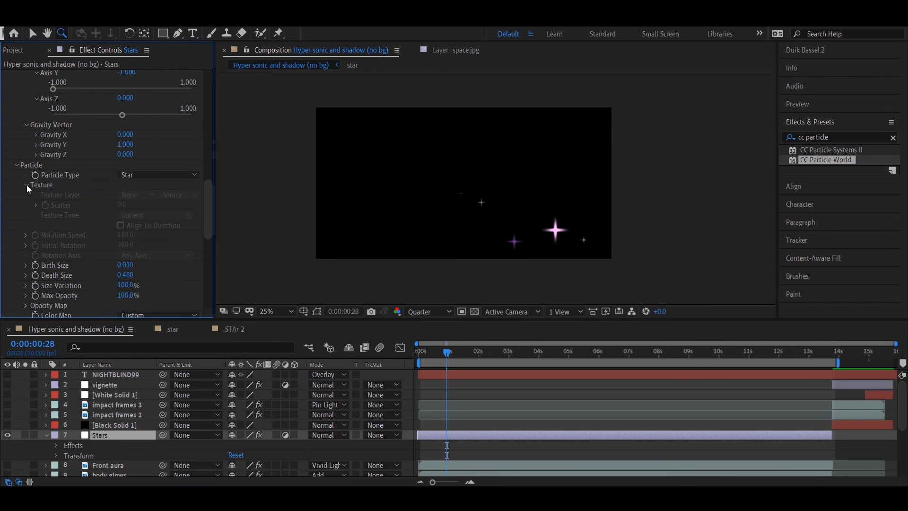
{"action": "left_click", "coordinate": [173, 175]}
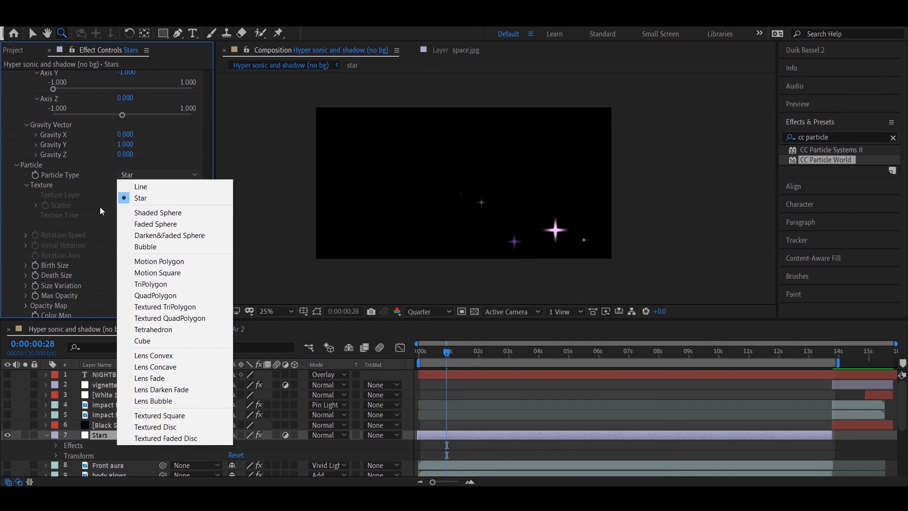
{"action": "left_click", "coordinate": [87, 240]}
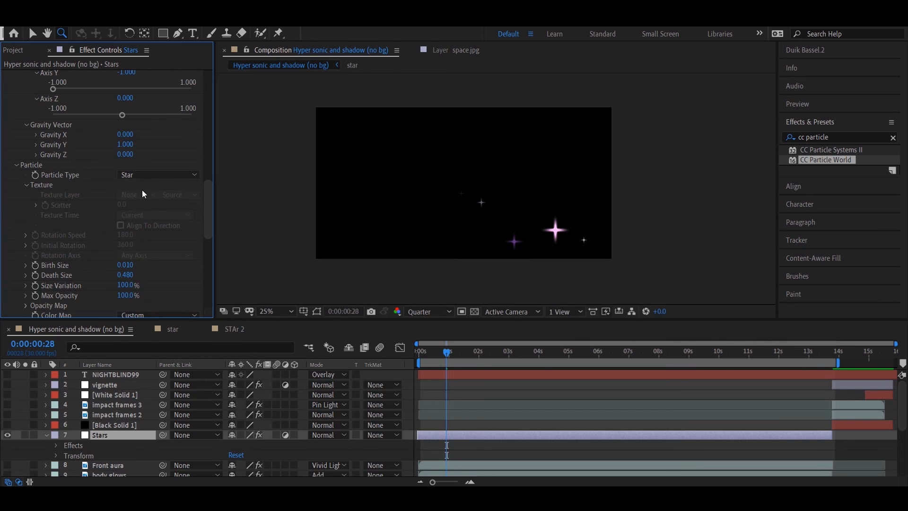
{"action": "left_click", "coordinate": [163, 177]}
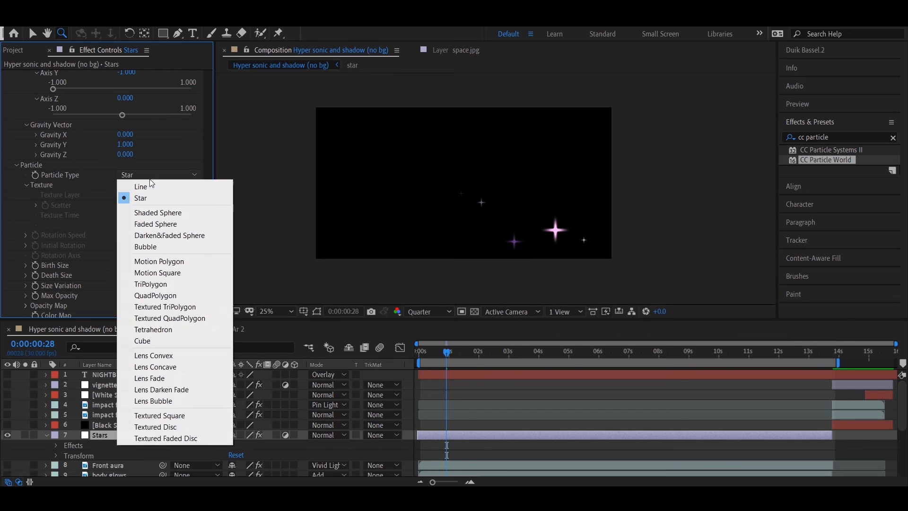
{"action": "left_click", "coordinate": [95, 201]}
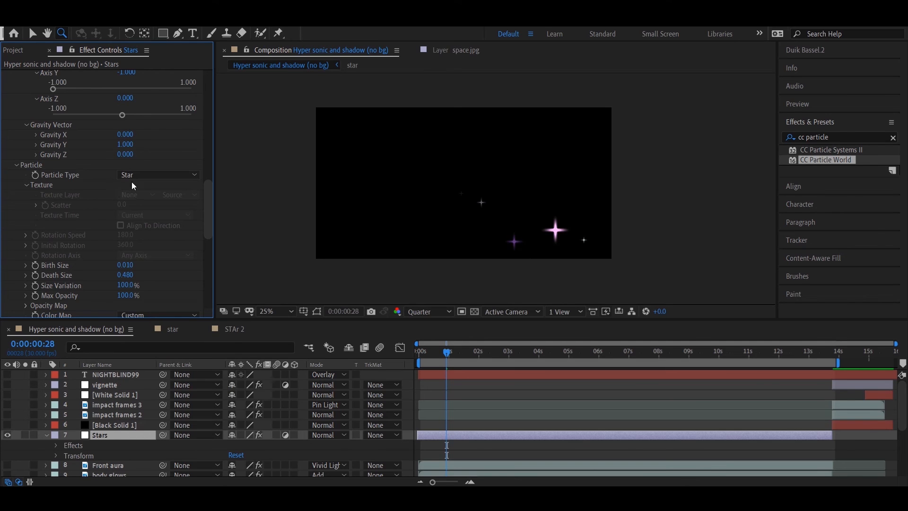
{"action": "left_click", "coordinate": [131, 182]}
{"action": "left_click", "coordinate": [100, 196]}
Review the particle size, opacity and color settings, trying Color Map on Birth to Death and returning it to Custom.
{"action": "scroll", "coordinate": [76, 223], "scroll_direction": "down", "scroll_amount": 2}
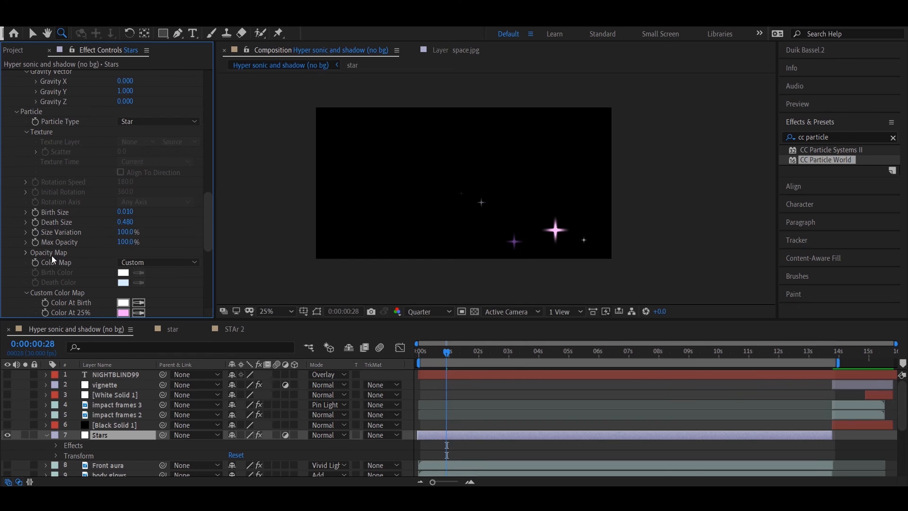
{"action": "scroll", "coordinate": [87, 273], "scroll_direction": "down", "scroll_amount": 5}
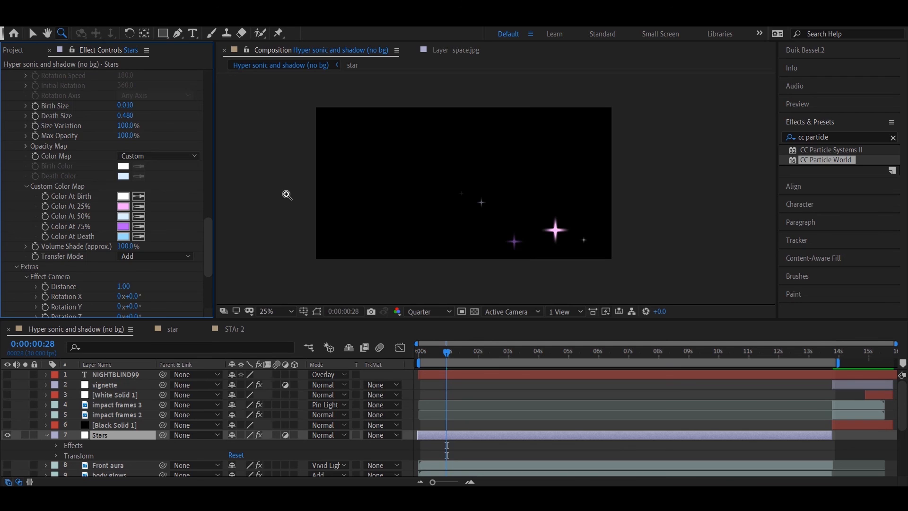
{"action": "left_click", "coordinate": [143, 155]}
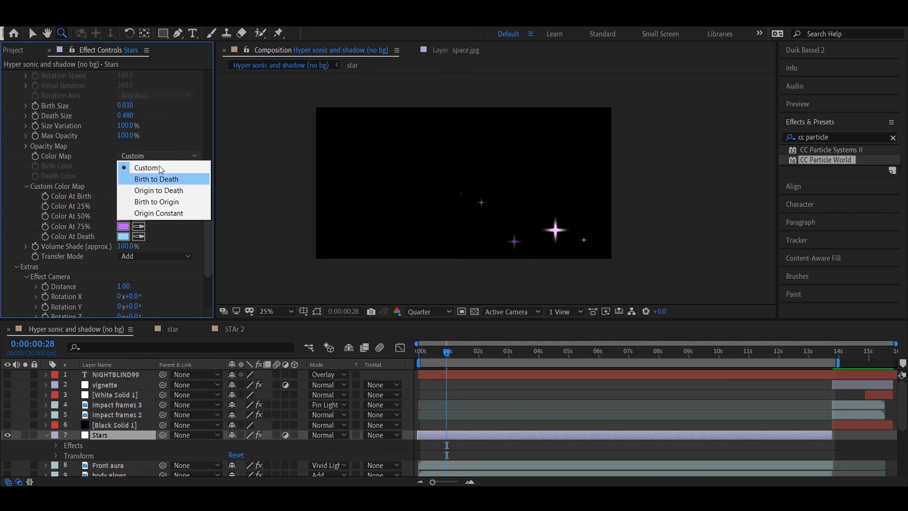
{"action": "left_click", "coordinate": [132, 157]}
{"action": "left_click", "coordinate": [132, 158]}
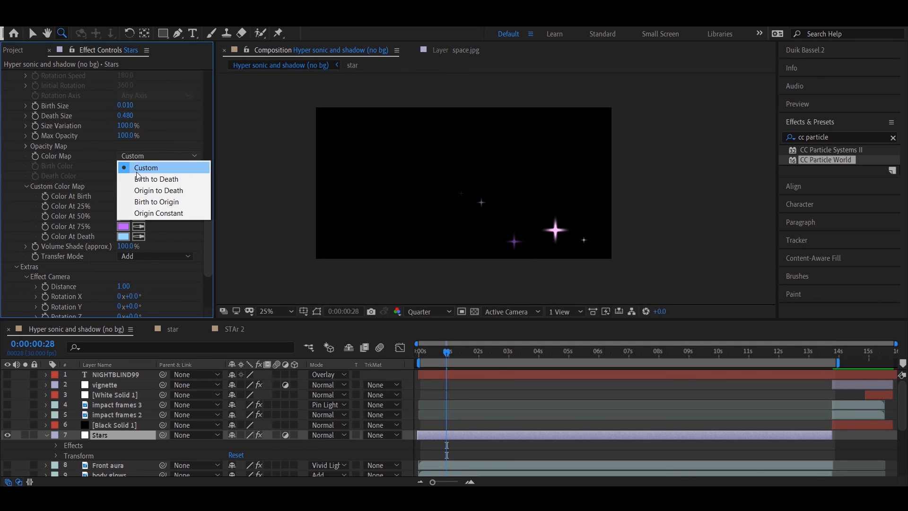
{"action": "left_click", "coordinate": [146, 178]}
{"action": "left_click", "coordinate": [150, 157]}
{"action": "left_click", "coordinate": [147, 169]}
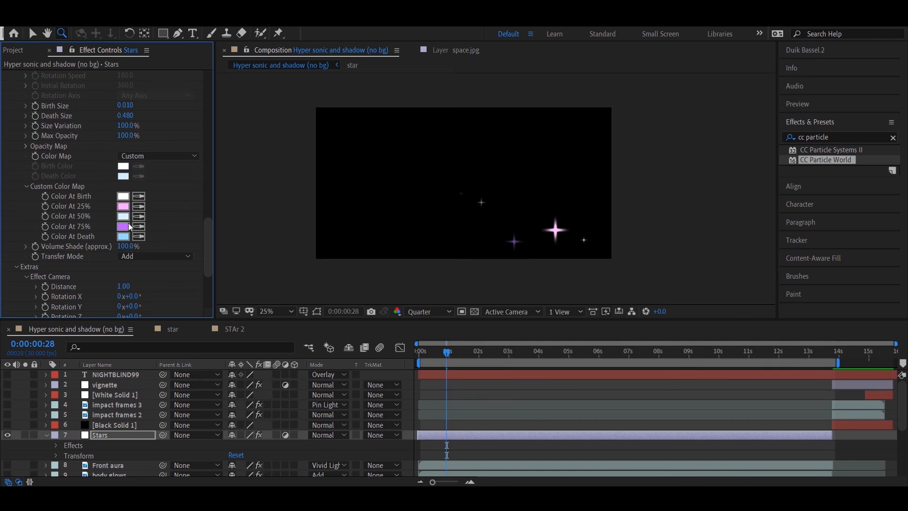
Try the particles' Transfer Mode on Composite, and set it back to Add.
{"action": "scroll", "coordinate": [61, 255], "scroll_direction": "down", "scroll_amount": 2}
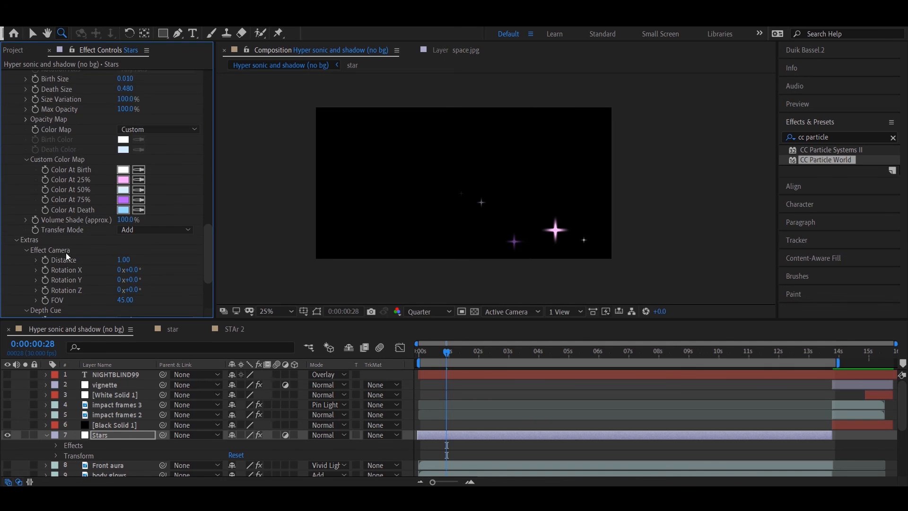
{"action": "left_click", "coordinate": [157, 228]}
{"action": "left_click", "coordinate": [153, 240]}
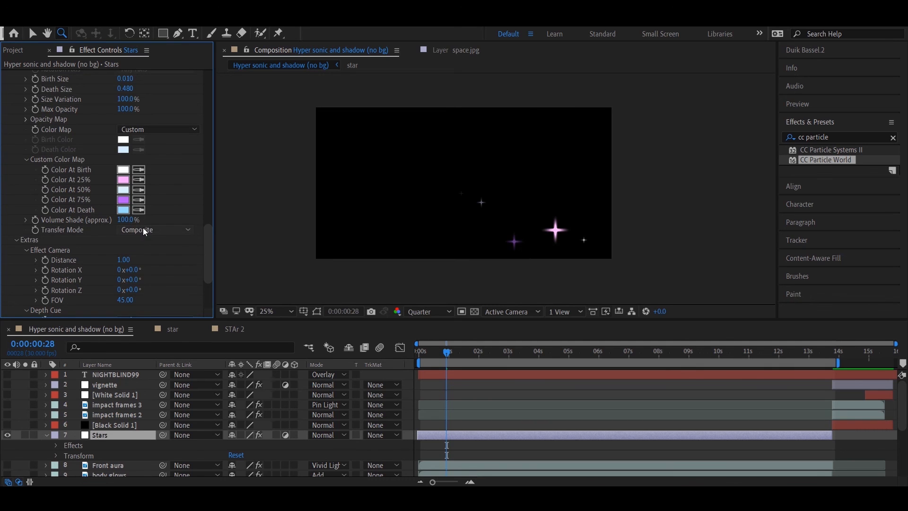
{"action": "left_click", "coordinate": [143, 229]}
{"action": "left_click", "coordinate": [141, 264]}
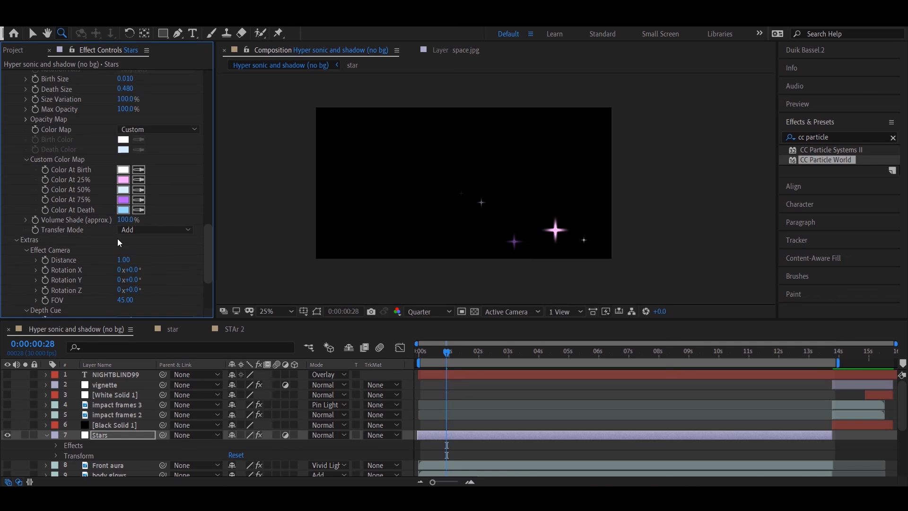
Examine the effect's Extras settings, and locate the hidden aura and body layers in the layer list.
{"action": "scroll", "coordinate": [104, 272], "scroll_direction": "down", "scroll_amount": 2}
{"action": "scroll", "coordinate": [104, 275], "scroll_direction": "down", "scroll_amount": 5}
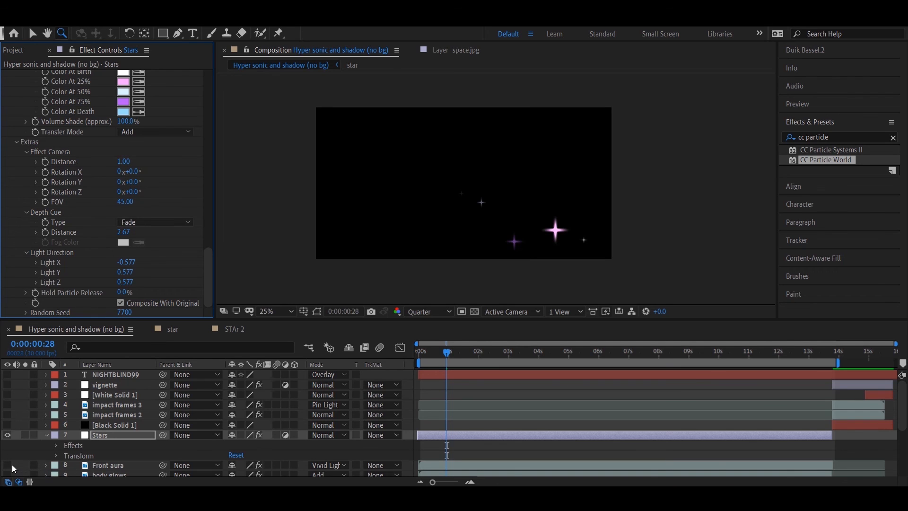
{"action": "scroll", "coordinate": [12, 465], "scroll_direction": "down", "scroll_amount": 5}
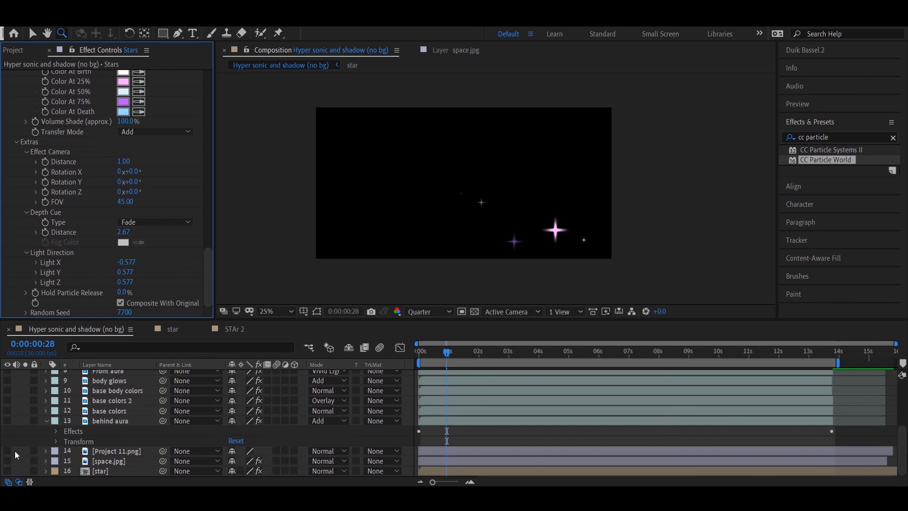
Show the space.jpg background layer, and compare the Stars layer with Composite With Original disabled and enabled again.
{"action": "left_click", "coordinate": [10, 461]}
{"action": "scroll", "coordinate": [24, 442], "scroll_direction": "up", "scroll_amount": 4}
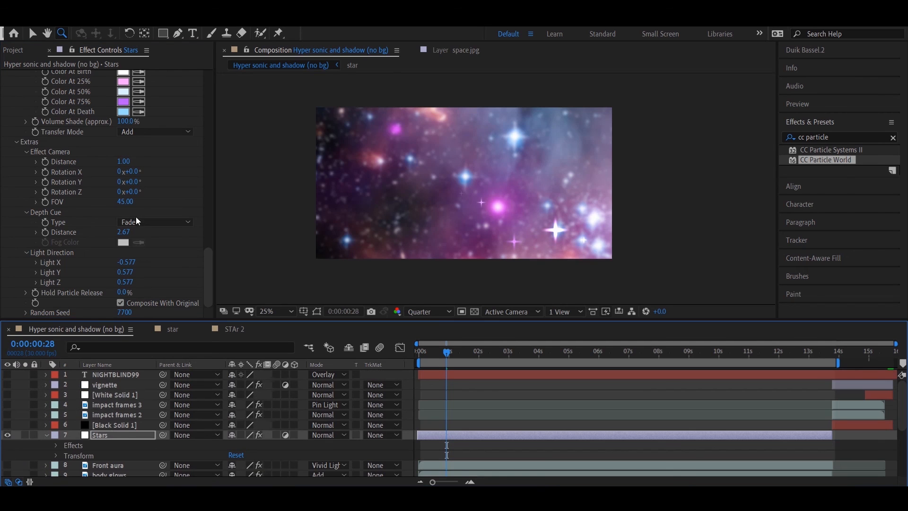
{"action": "left_click", "coordinate": [120, 304]}
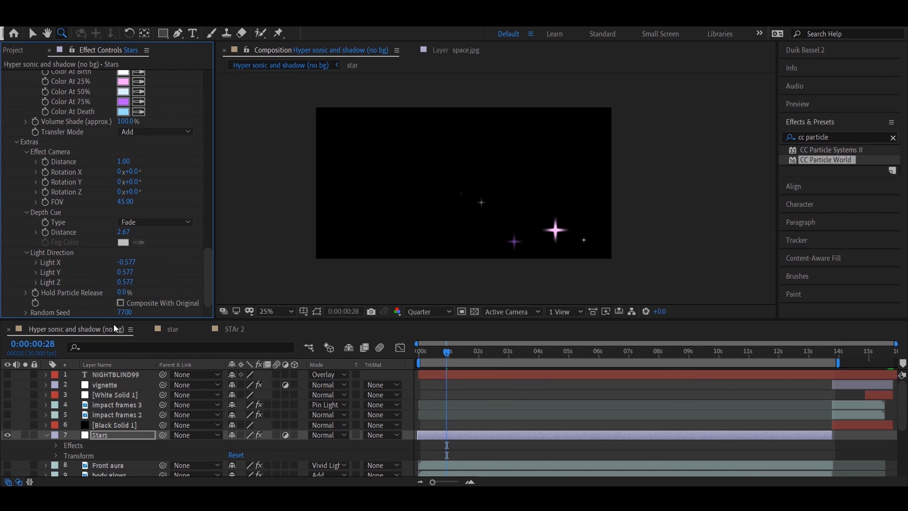
{"action": "scroll", "coordinate": [38, 445], "scroll_direction": "down", "scroll_amount": 3}
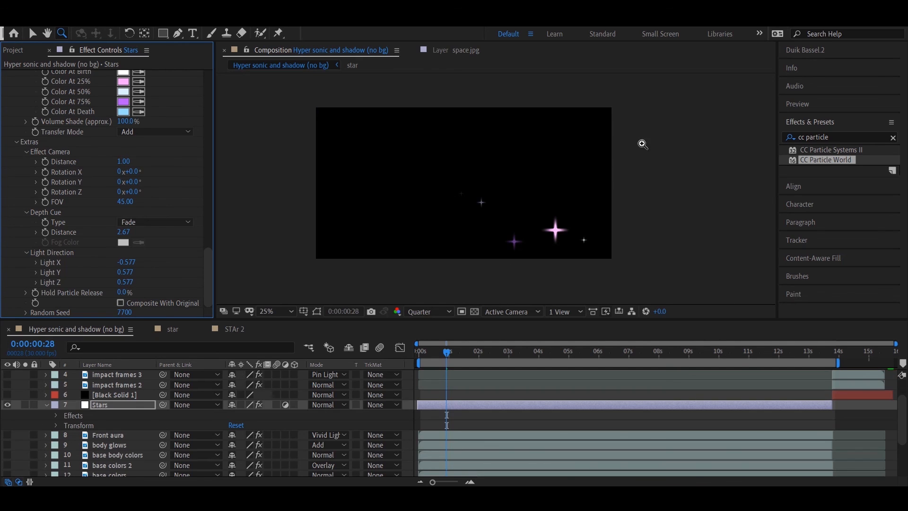
{"action": "left_click", "coordinate": [123, 305]}
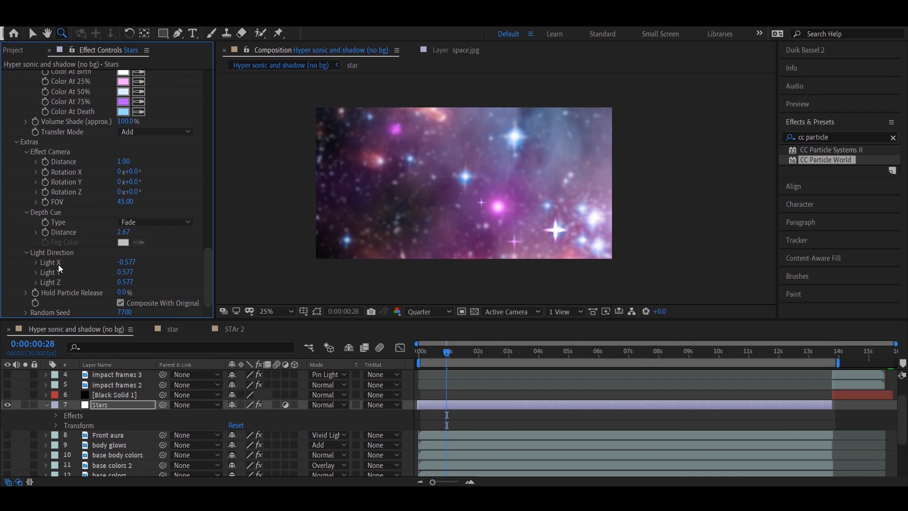
Collapse the Stars layer and unhide the layers from Front aura to behind aura, briefly previewing the Project 11.png background.
{"action": "scroll", "coordinate": [58, 265], "scroll_direction": "up", "scroll_amount": 3}
{"action": "scroll", "coordinate": [56, 267], "scroll_direction": "down", "scroll_amount": 3}
{"action": "left_click", "coordinate": [46, 405]}
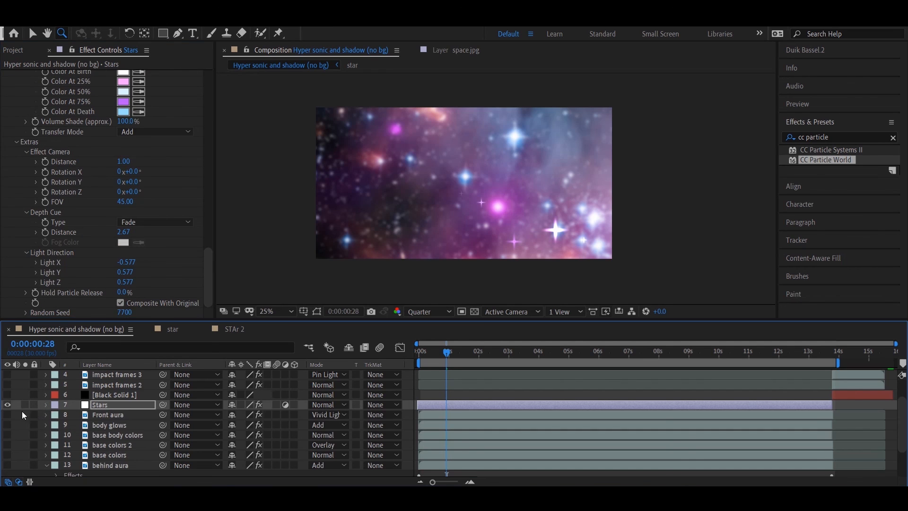
{"action": "left_click_drag", "start_coordinate": [7, 415], "coordinate": [6, 472]}
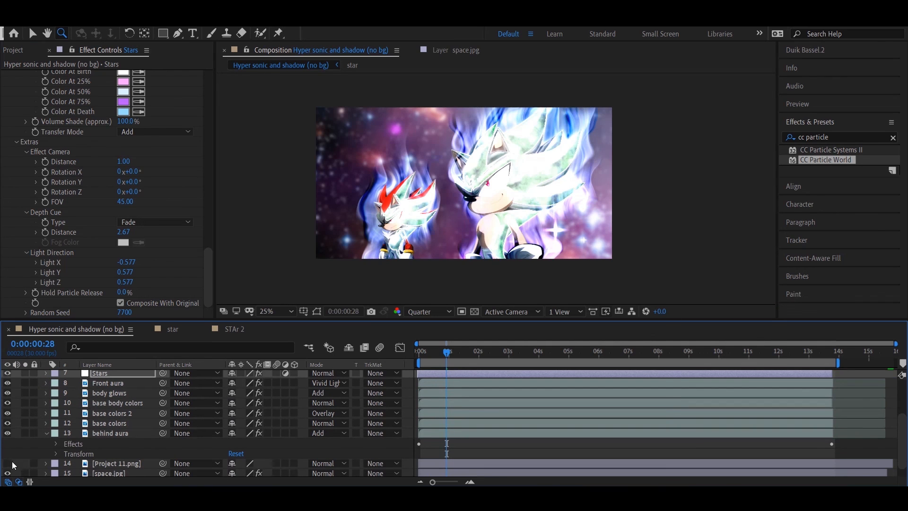
{"action": "left_click", "coordinate": [8, 464]}
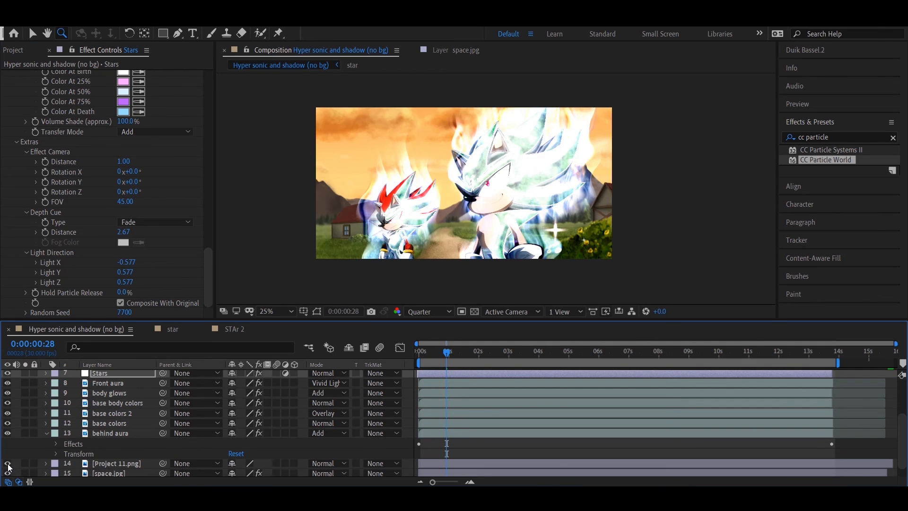
{"action": "left_click", "coordinate": [8, 464]}
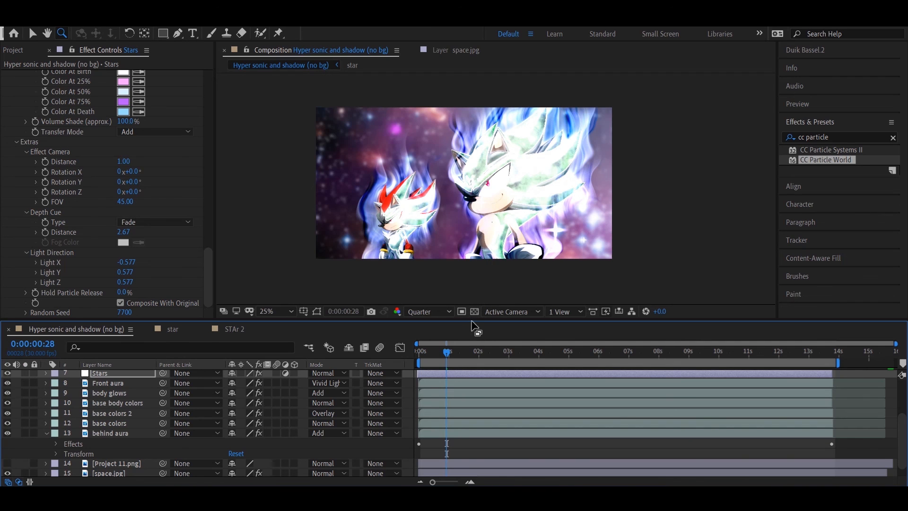
Enlarge the preview area and scrub to 0:00:12:27 to examine the full composite up close at 50% magnification.
{"action": "left_click_drag", "start_coordinate": [473, 323], "coordinate": [473, 363]}
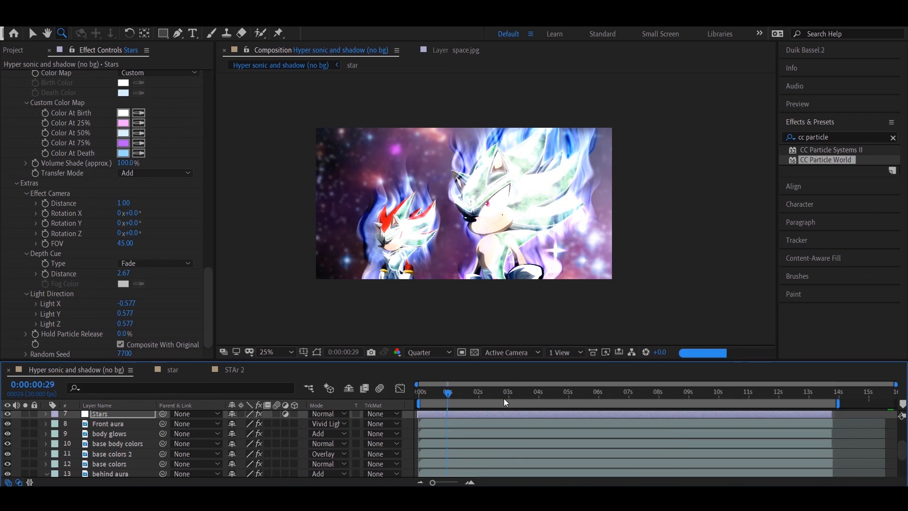
{"action": "left_click_drag", "start_coordinate": [448, 393], "coordinate": [598, 393]}
{"action": "left_click_drag", "start_coordinate": [653, 400], "coordinate": [806, 395]}
{"action": "left_click", "coordinate": [419, 231]}
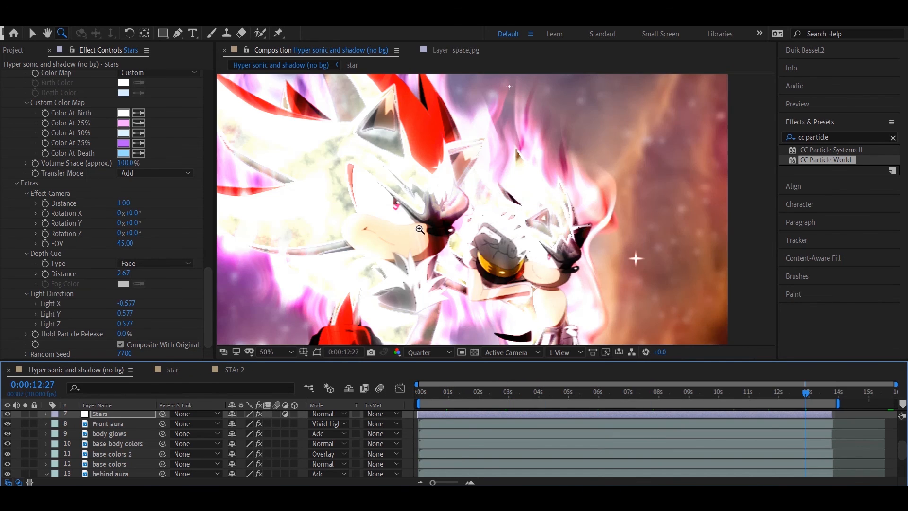